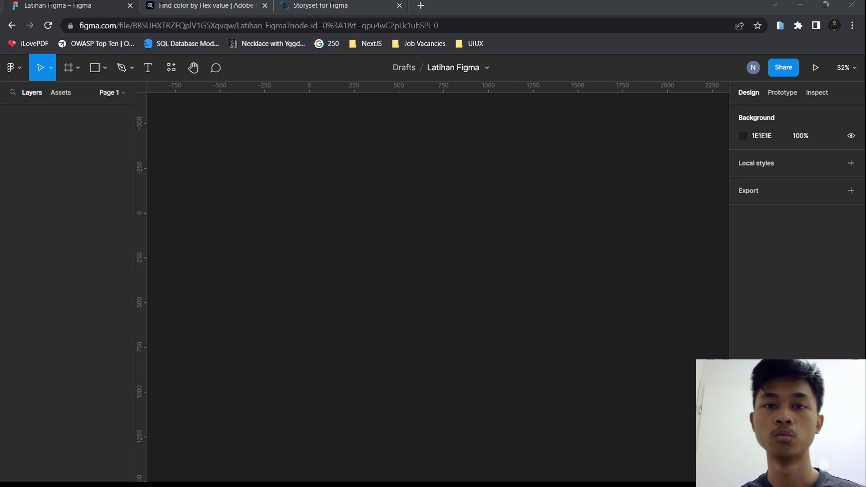
{"action": "left_click", "coordinate": [553, 37]}
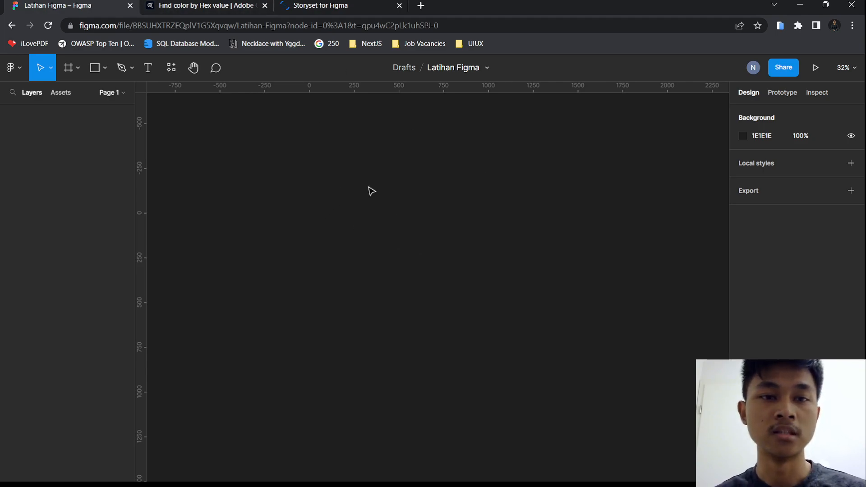
{"action": "scroll", "coordinate": [410, 180], "scroll_direction": "down", "scroll_amount": 3}
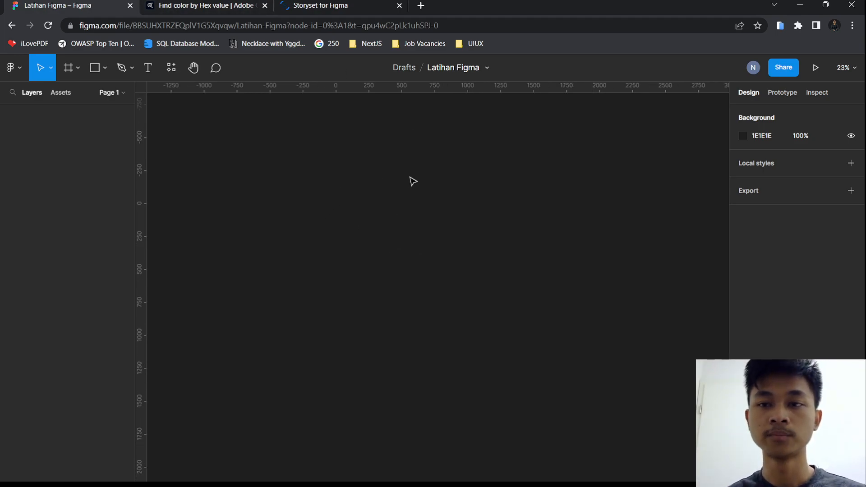
Switch to Adobe Color and examine the color palettes in the UI/UX trends collection
{"action": "left_click", "coordinate": [189, 3]}
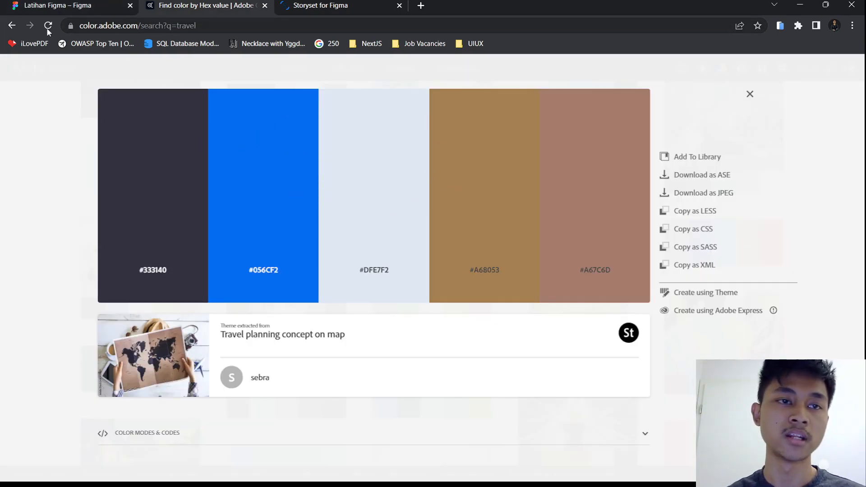
{"action": "left_click", "coordinate": [12, 25]}
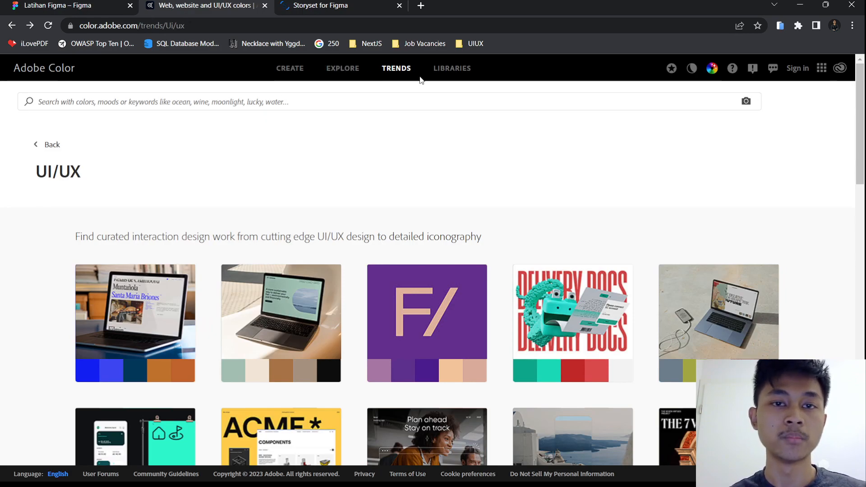
{"action": "scroll", "coordinate": [138, 225], "scroll_direction": "down", "scroll_amount": 15}
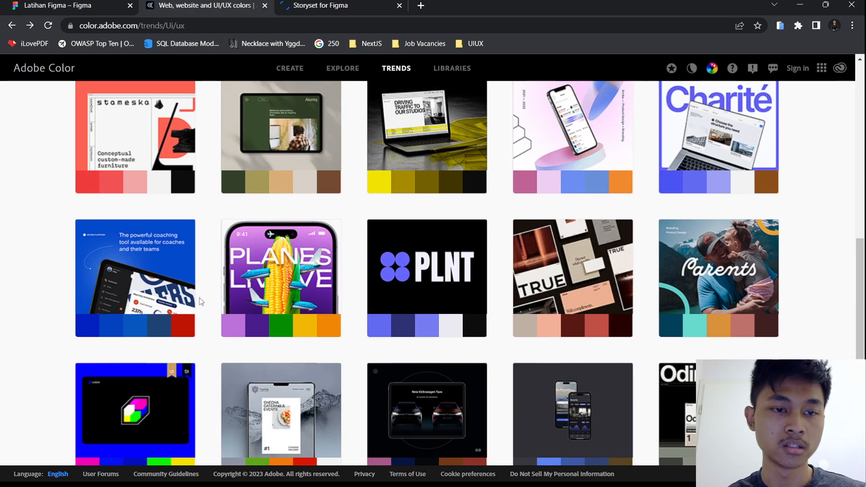
{"action": "scroll", "coordinate": [215, 286], "scroll_direction": "down", "scroll_amount": 3}
{"action": "scroll", "coordinate": [269, 298], "scroll_direction": "up", "scroll_amount": 10}
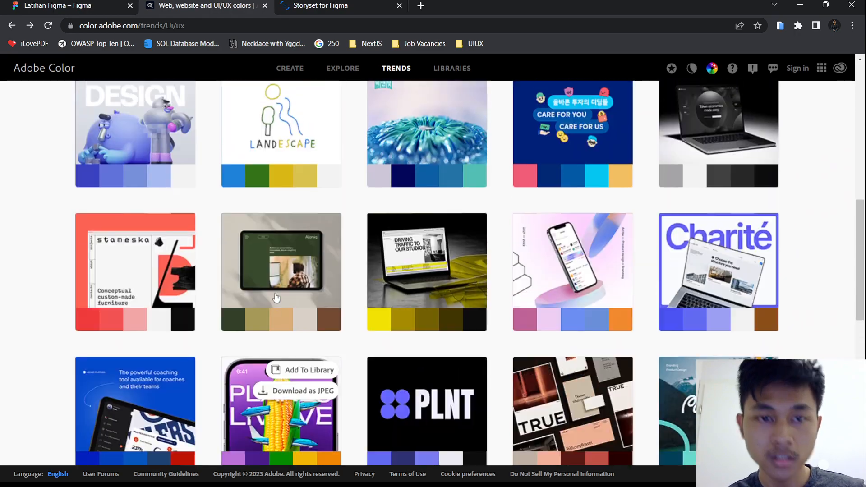
{"action": "scroll", "coordinate": [276, 298], "scroll_direction": "up", "scroll_amount": 8}
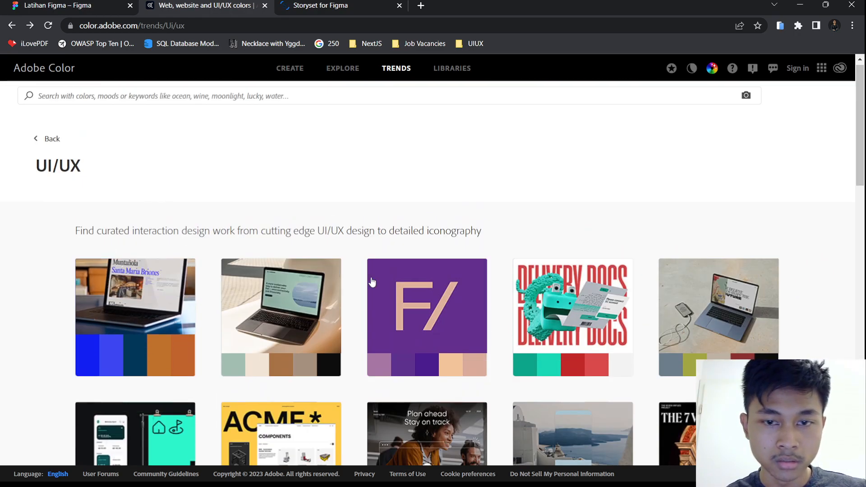
{"action": "scroll", "coordinate": [585, 317], "scroll_direction": "down", "scroll_amount": 2}
{"action": "scroll", "coordinate": [585, 315], "scroll_direction": "down", "scroll_amount": 3}
{"action": "scroll", "coordinate": [585, 314], "scroll_direction": "up", "scroll_amount": 4}
{"action": "scroll", "coordinate": [573, 313], "scroll_direction": "down", "scroll_amount": 12}
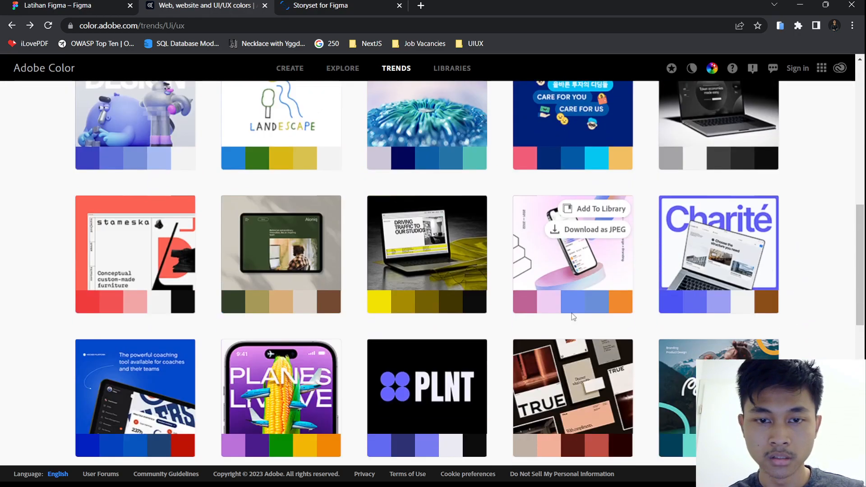
{"action": "scroll", "coordinate": [270, 252], "scroll_direction": "up", "scroll_amount": 6}
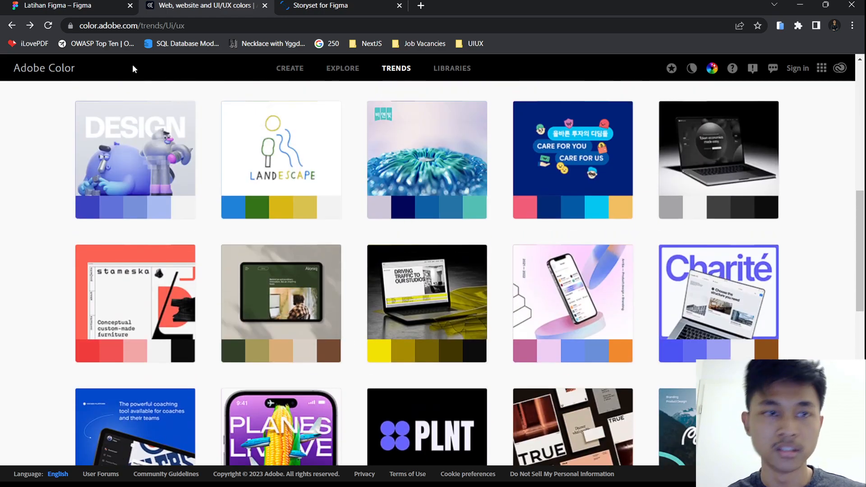
Return to the "travel" search results and open the palette extracted from "Travel planning concept on map"
{"action": "left_click", "coordinate": [32, 26]}
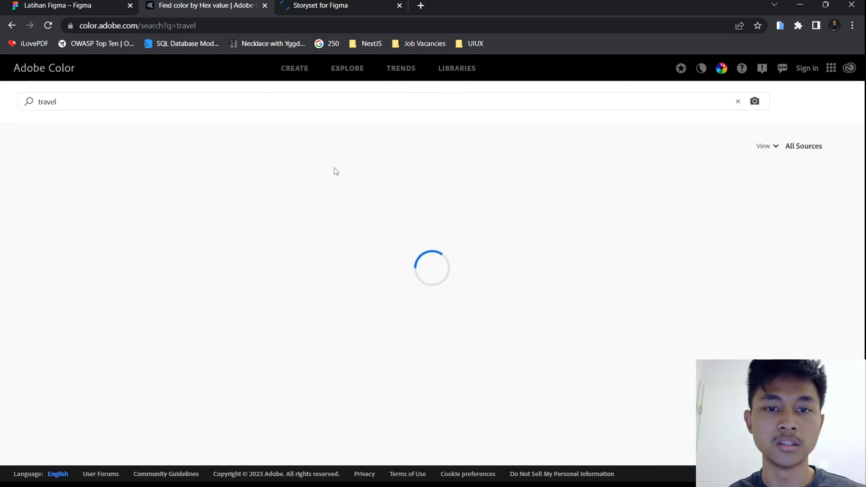
{"action": "scroll", "coordinate": [87, 265], "scroll_direction": "down", "scroll_amount": 10}
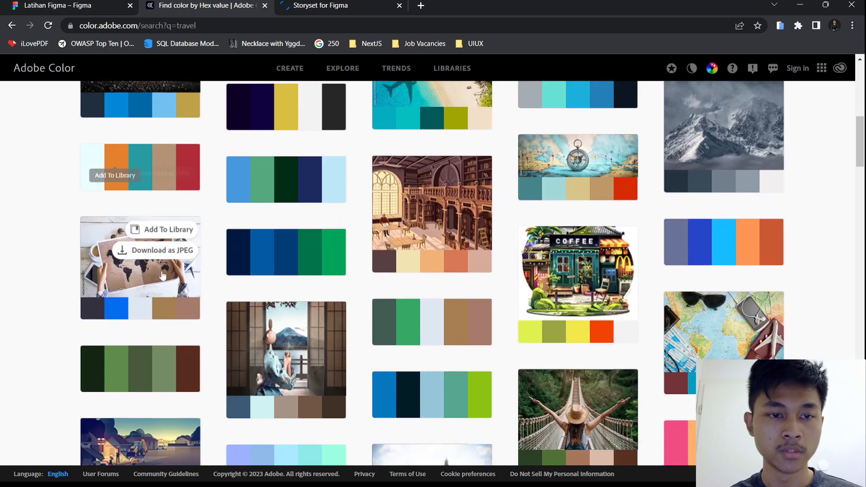
{"action": "left_click", "coordinate": [100, 277]}
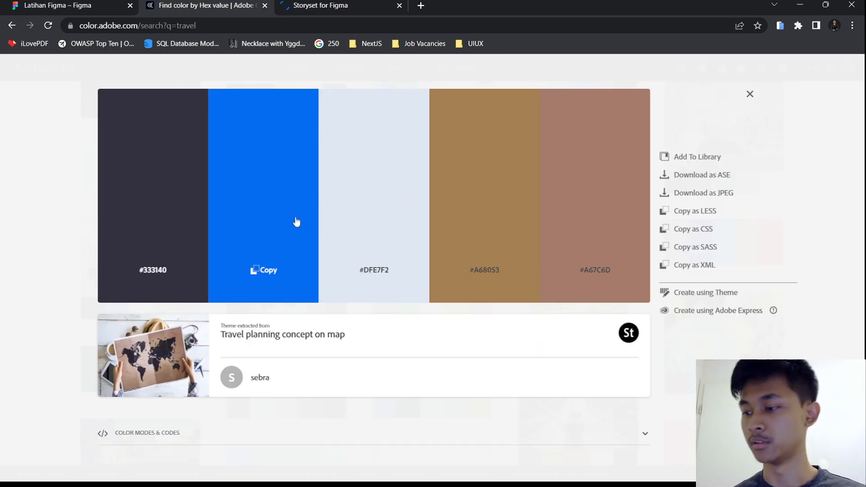
Switch to Figma, create a frame from the 1440×1024 Desktop preset and preview it in the prototype presentation
{"action": "left_click", "coordinate": [18, 5]}
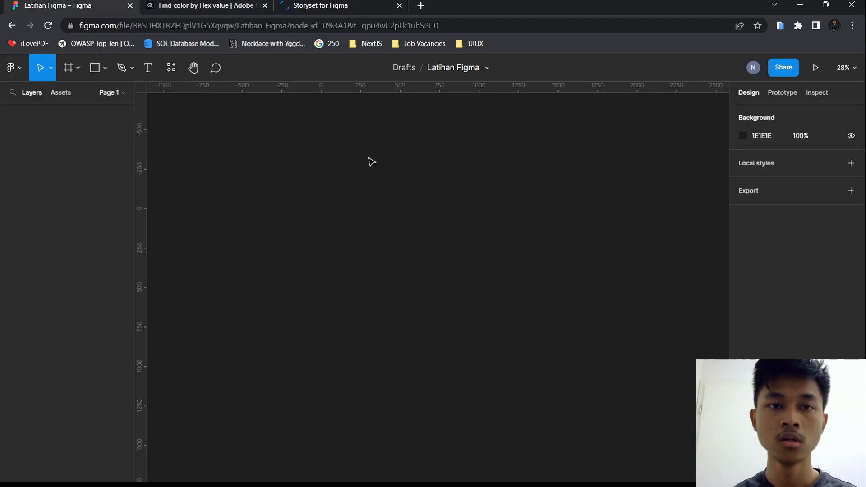
{"action": "left_click", "coordinate": [72, 74]}
{"action": "left_click", "coordinate": [83, 93]}
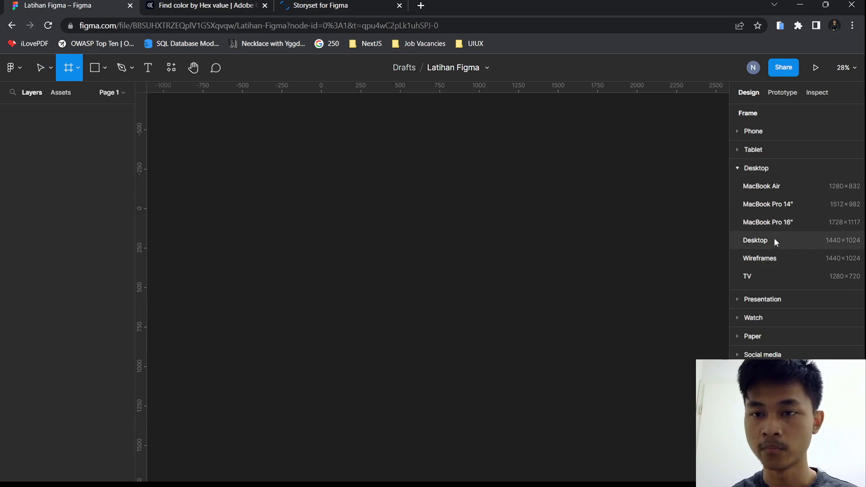
{"action": "left_click", "coordinate": [761, 243]}
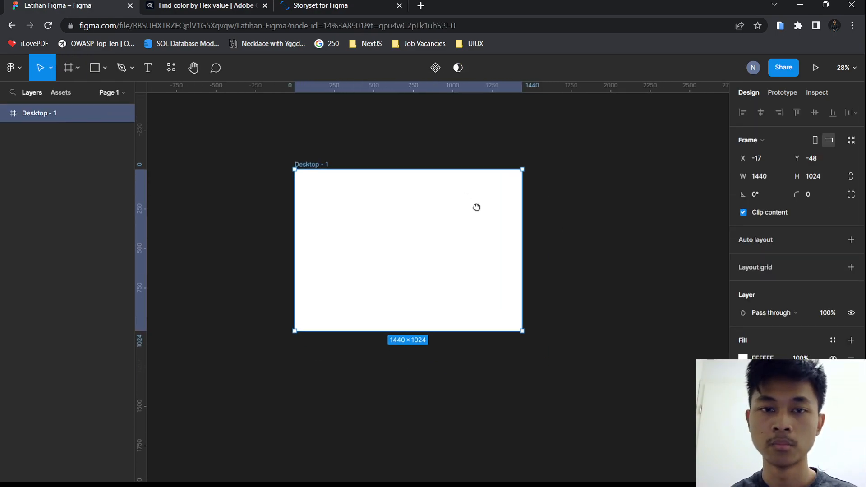
{"action": "scroll", "coordinate": [375, 253], "scroll_direction": "down", "scroll_amount": 2}
{"action": "left_click_drag", "start_coordinate": [379, 249], "coordinate": [420, 249]}
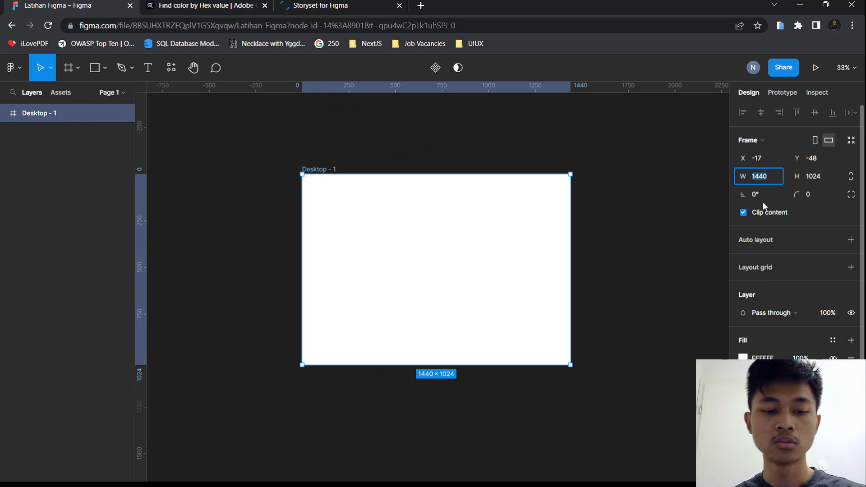
{"action": "left_click", "coordinate": [602, 183]}
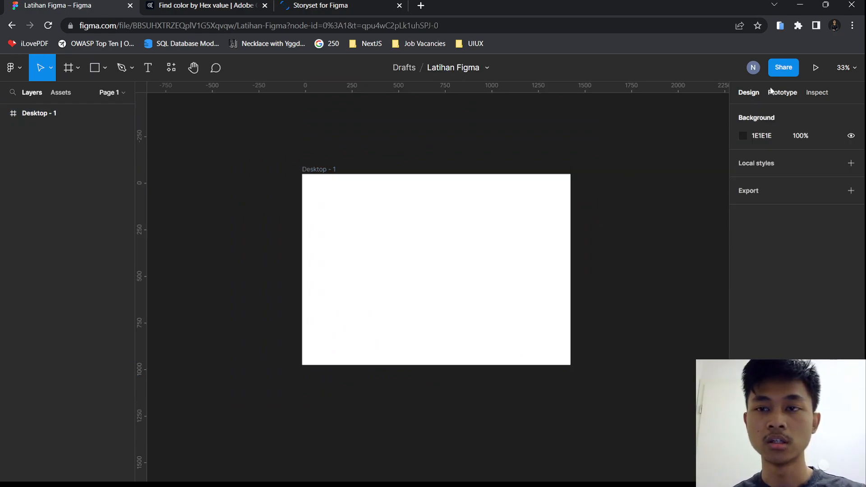
{"action": "left_click", "coordinate": [817, 68]}
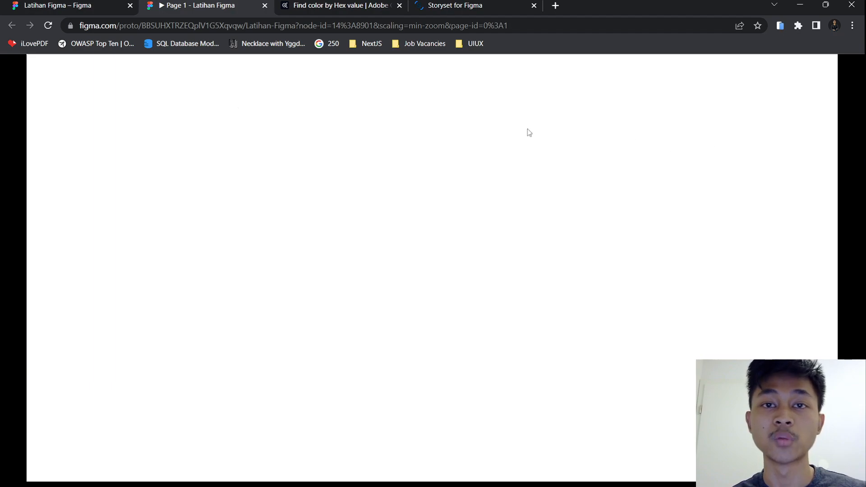
{"action": "left_click", "coordinate": [72, 6]}
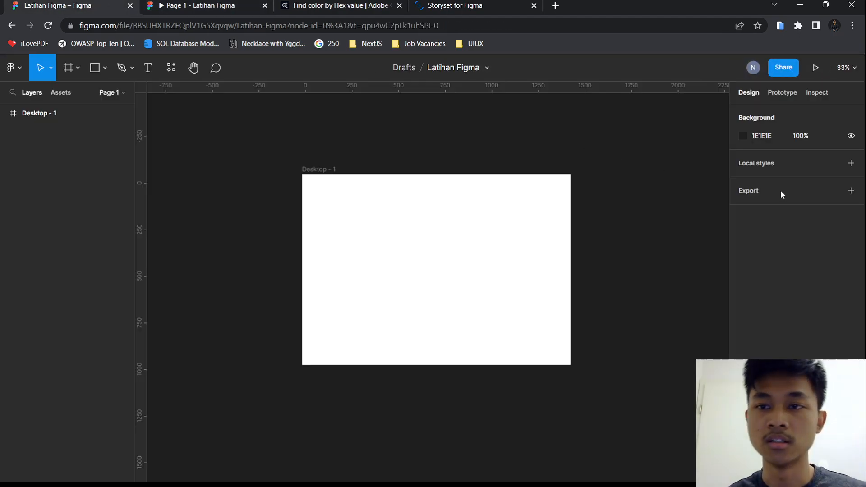
Resize the desktop frame to 1536 wide and 760 high and check its fit in the prototype presentation
{"action": "left_click", "coordinate": [517, 236]}
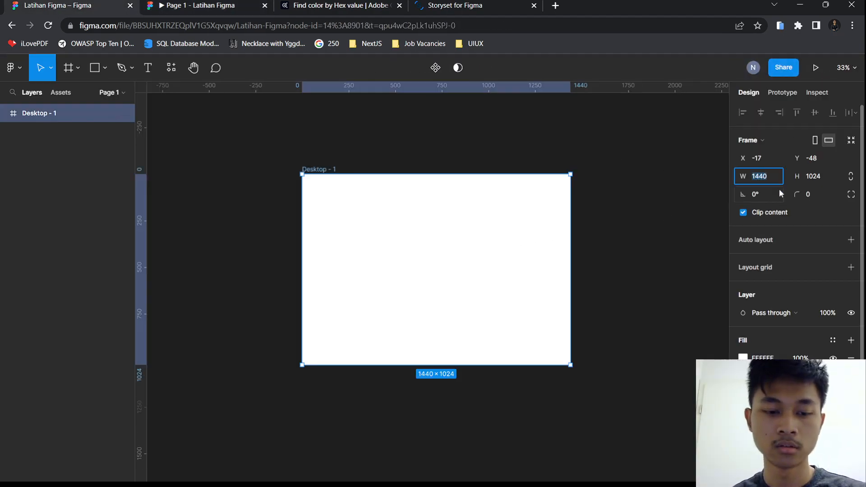
{"action": "type", "text": "1536"}
{"action": "left_click", "coordinate": [816, 178]}
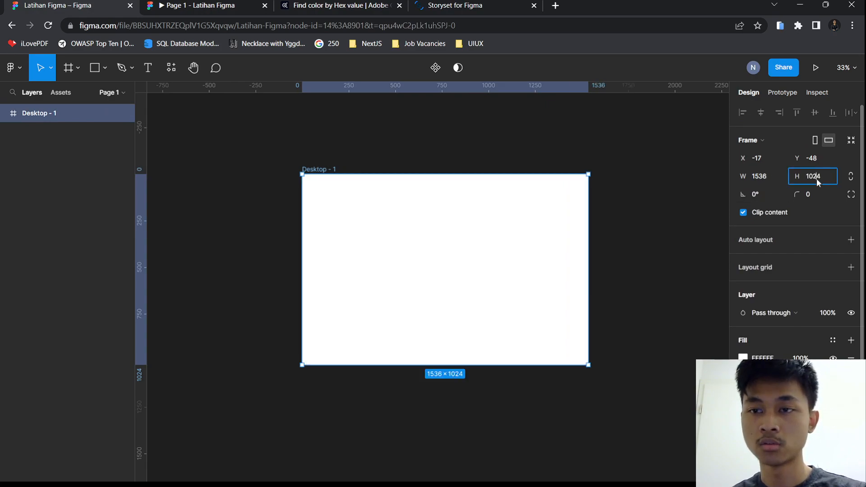
{"action": "type", "text": "768"}
{"action": "key", "text": "Return"}
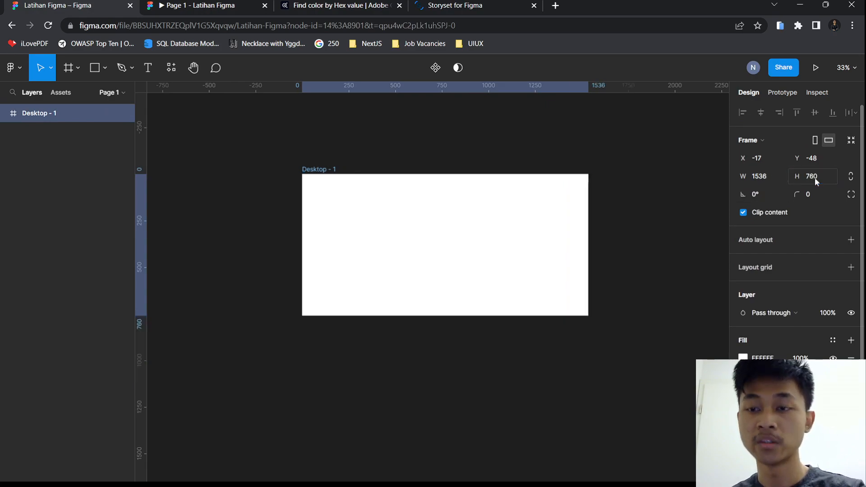
{"action": "left_click", "coordinate": [214, 4]}
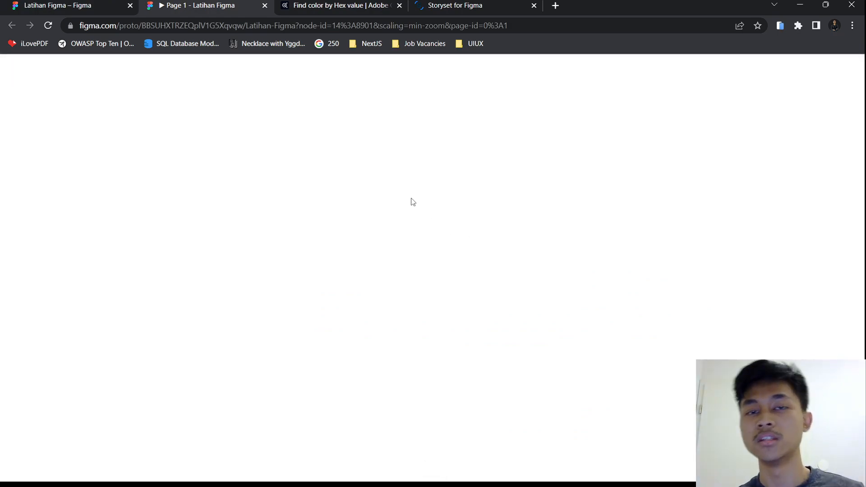
{"action": "left_click", "coordinate": [32, 4]}
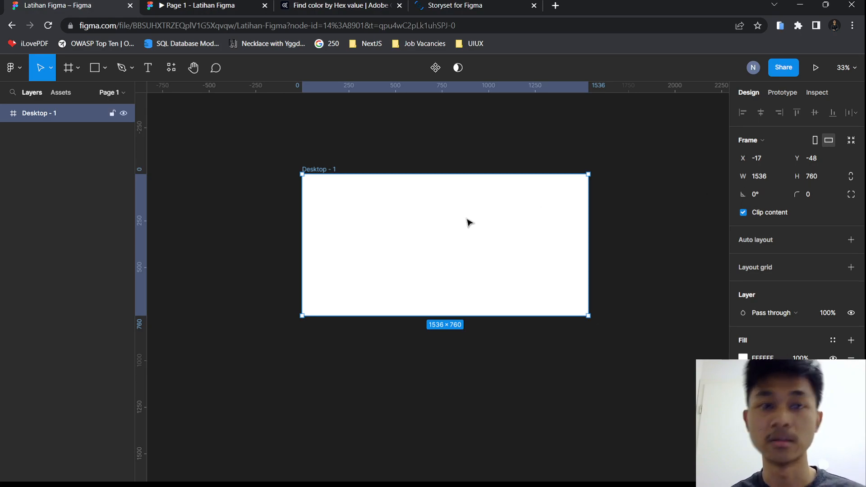
Draw a rectangle of about 1536 × 104 across the full width of the desktop frame's upper edge
{"action": "scroll", "coordinate": [462, 219], "scroll_direction": "up", "scroll_amount": 3}
{"action": "left_click_drag", "start_coordinate": [363, 213], "coordinate": [384, 194]}
{"action": "scroll", "coordinate": [414, 220], "scroll_direction": "up", "scroll_amount": 2}
{"action": "left_click_drag", "start_coordinate": [414, 219], "coordinate": [414, 234]}
{"action": "scroll", "coordinate": [414, 234], "scroll_direction": "down", "scroll_amount": 2}
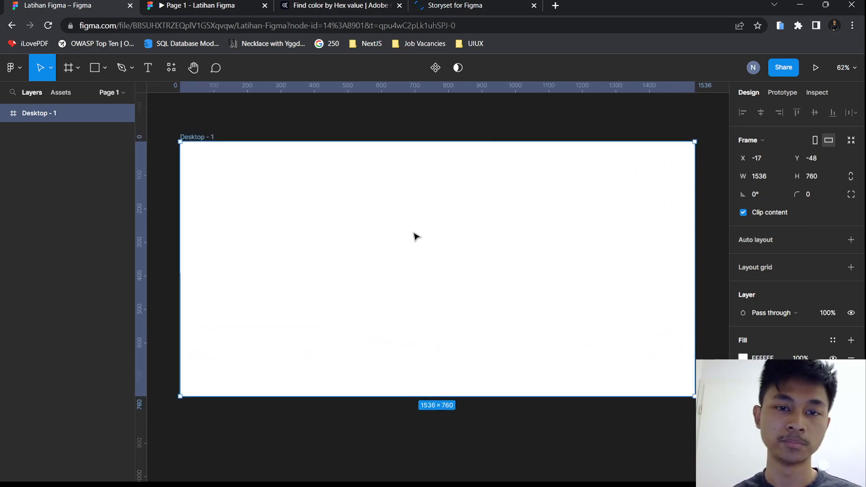
{"action": "left_click_drag", "start_coordinate": [333, 126], "coordinate": [344, 156]}
{"action": "left_click", "coordinate": [346, 159]}
{"action": "left_click", "coordinate": [369, 236]}
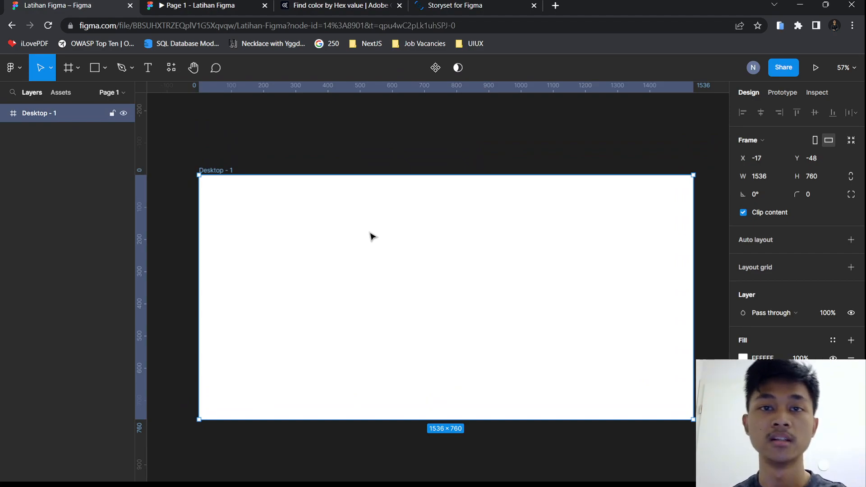
{"action": "left_click", "coordinate": [104, 68]}
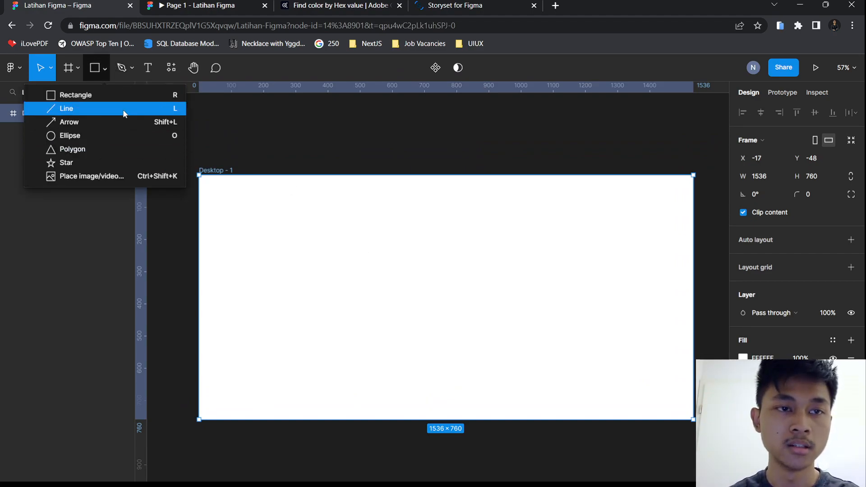
{"action": "left_click", "coordinate": [131, 95]}
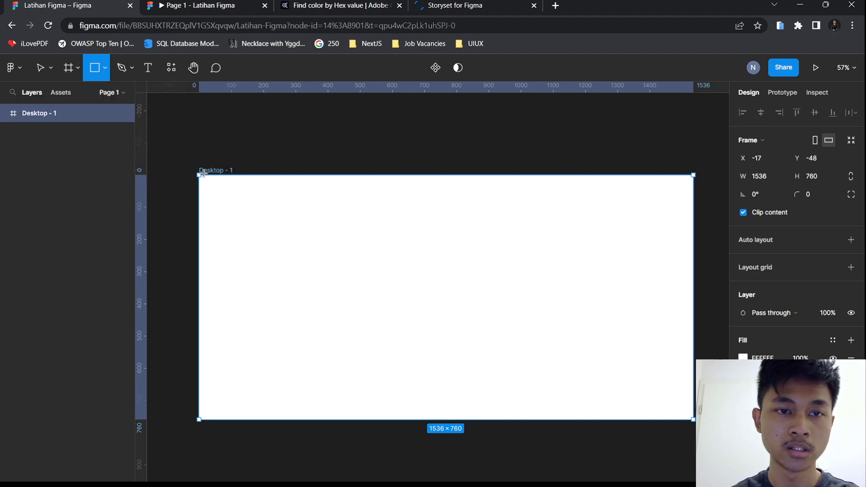
{"action": "mouse_move", "coordinate": [200, 175]}
{"action": "left_mouse_down"}
{"action": "mouse_move", "coordinate": [618, 215]}
{"action": "mouse_move", "coordinate": [695, 218]}
{"action": "mouse_move", "coordinate": [693, 210]}
{"action": "left_mouse_up"}
{"action": "left_click", "coordinate": [512, 126]}
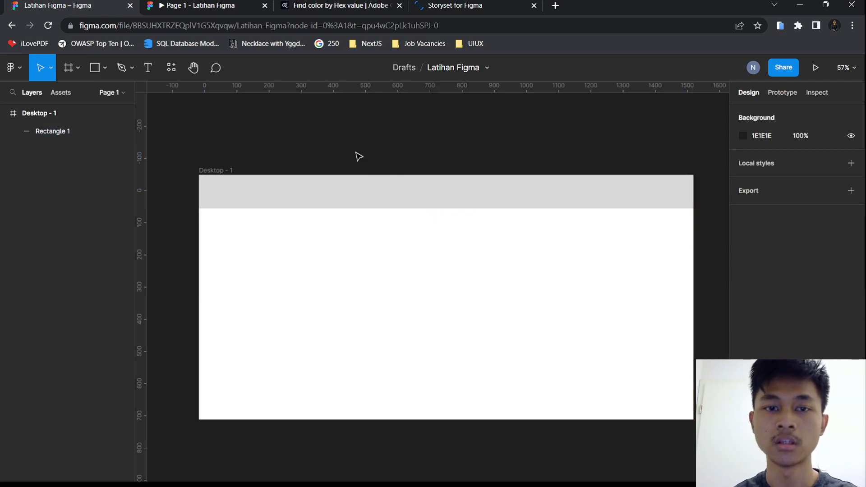
{"action": "scroll", "coordinate": [370, 230], "scroll_direction": "up", "scroll_amount": 3}
{"action": "scroll", "coordinate": [419, 239], "scroll_direction": "up", "scroll_amount": 1}
{"action": "scroll", "coordinate": [419, 239], "scroll_direction": "left", "scroll_amount": 2}
{"action": "left_click", "coordinate": [418, 237]}
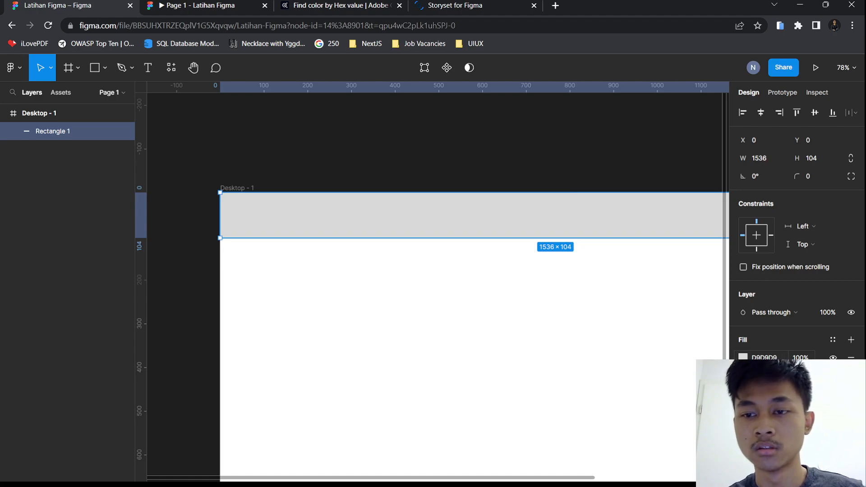
{"action": "scroll", "coordinate": [459, 301], "scroll_direction": "right", "scroll_amount": 2}
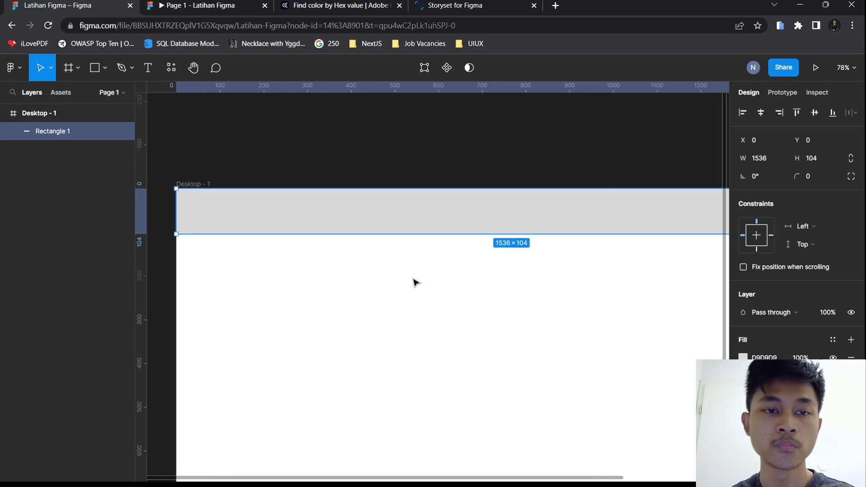
{"action": "left_click", "coordinate": [147, 68]}
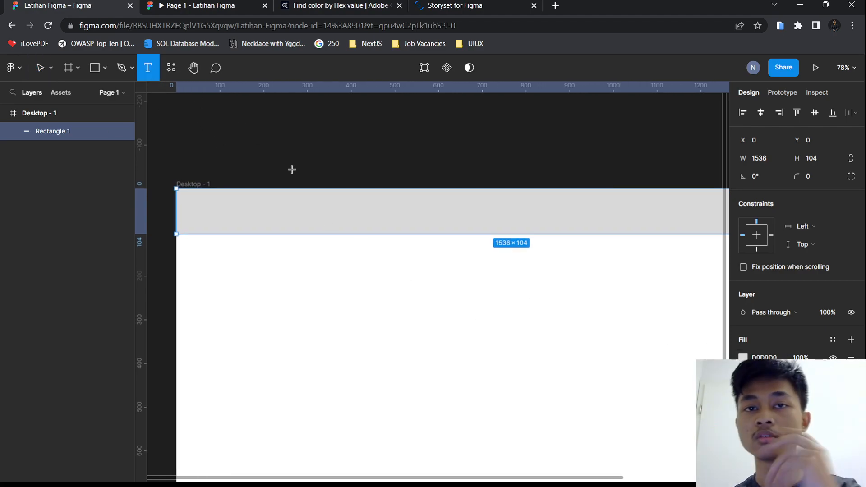
{"action": "left_click", "coordinate": [213, 207]}
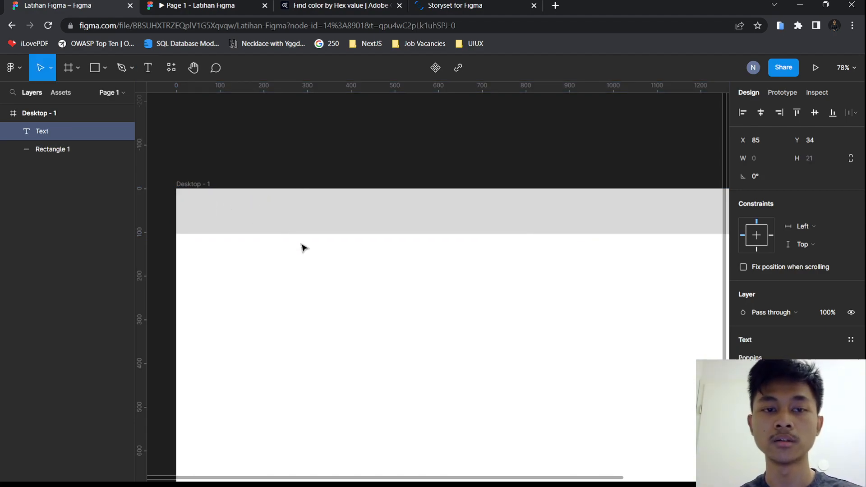
{"action": "left_click", "coordinate": [321, 191]}
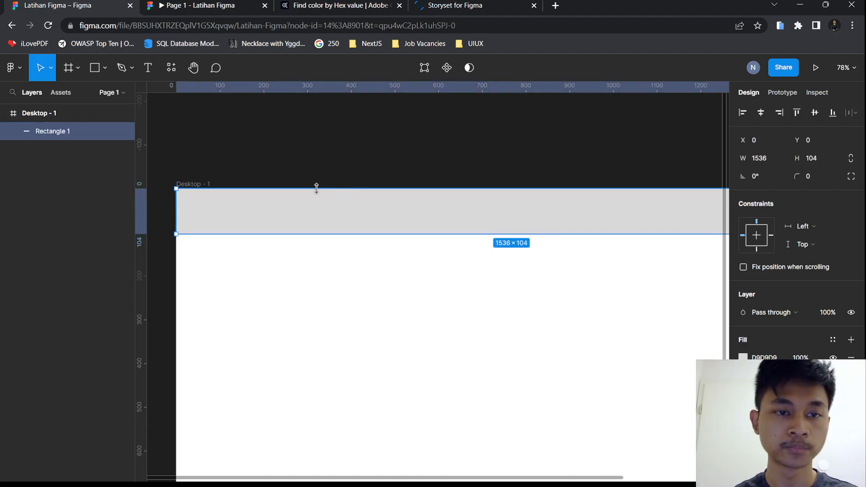
Add a layout grid to the desktop frame and configure it as 12 columns
{"action": "left_click", "coordinate": [305, 168]}
{"action": "left_click", "coordinate": [204, 181]}
{"action": "scroll", "coordinate": [454, 283], "scroll_direction": "down", "scroll_amount": 5}
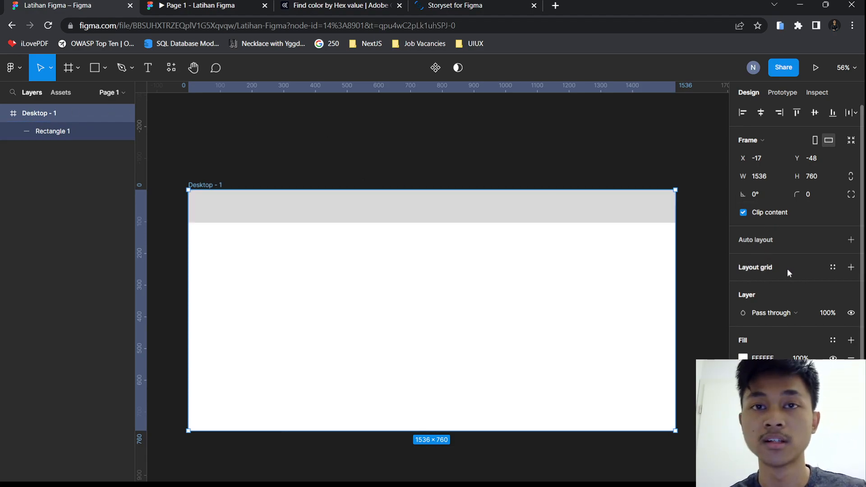
{"action": "left_click", "coordinate": [851, 269]}
{"action": "left_click", "coordinate": [743, 288]}
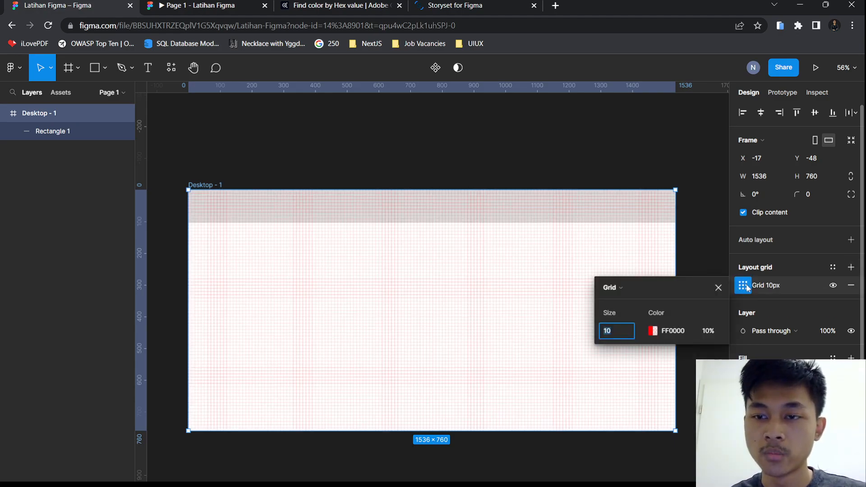
{"action": "left_click", "coordinate": [622, 287]}
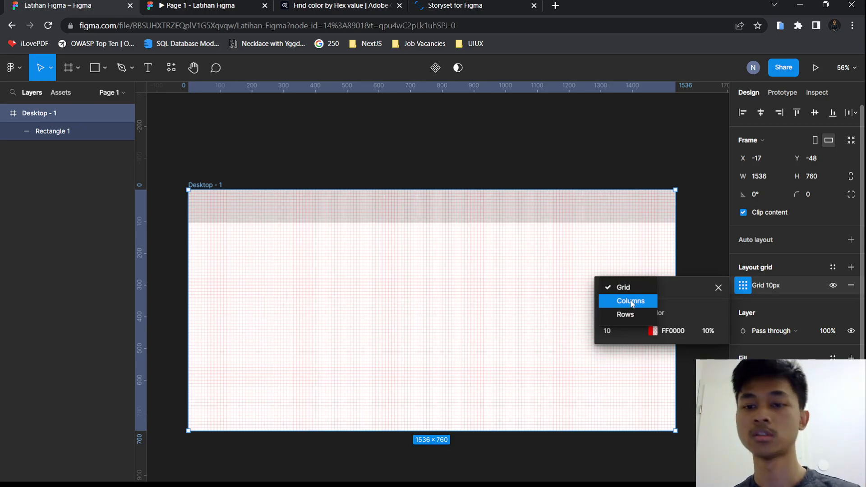
{"action": "left_click", "coordinate": [628, 303]}
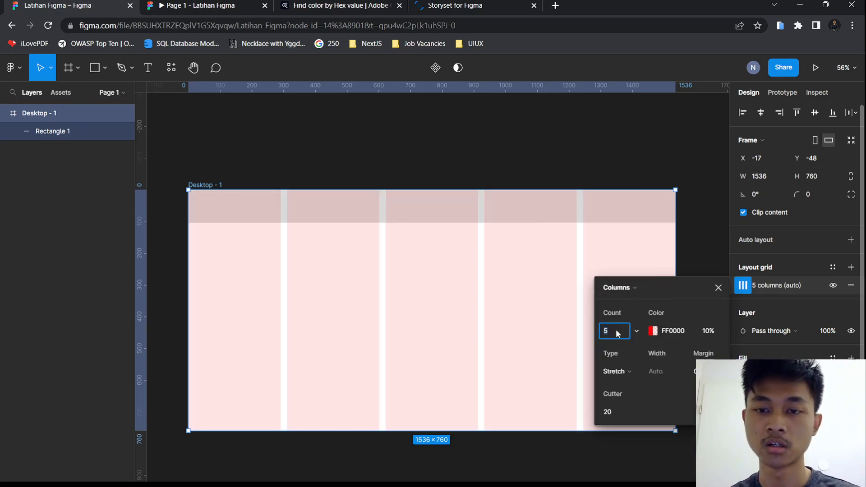
{"action": "type", "text": "12"}
{"action": "key", "text": "Return"}
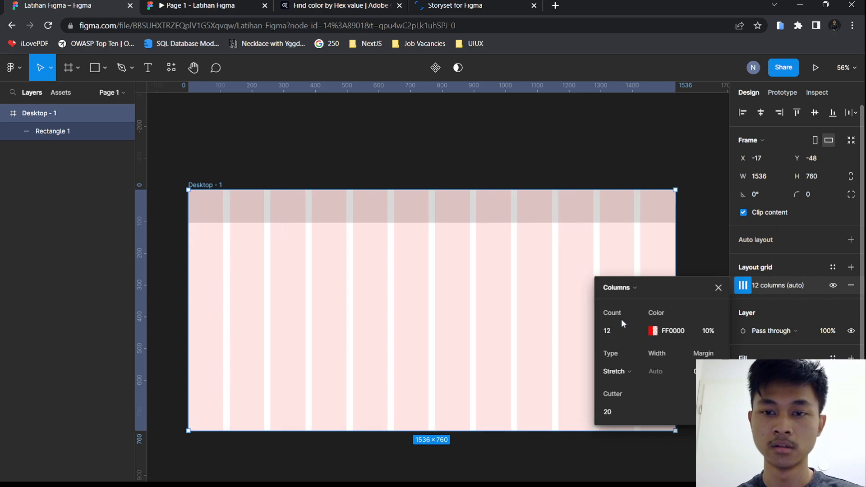
{"action": "left_click", "coordinate": [717, 289]}
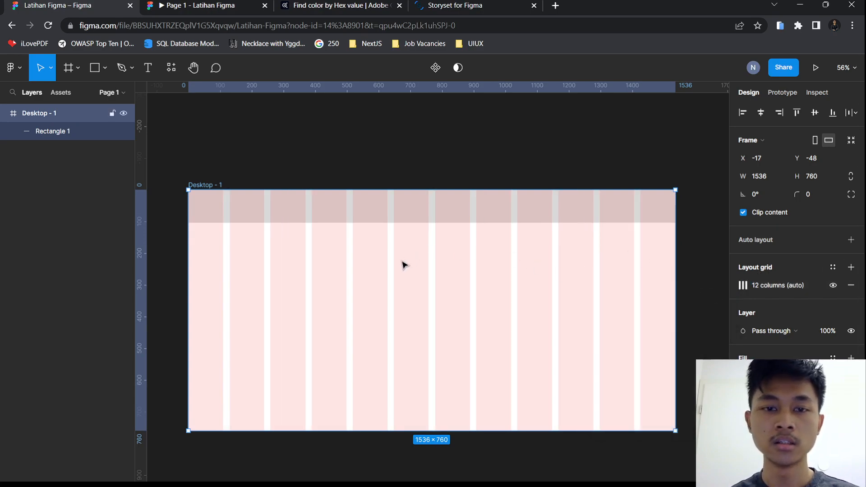
Toggle the desktop frame's 12-column grid off and back on to compare the layout with and without it
{"action": "scroll", "coordinate": [402, 262], "scroll_direction": "up", "scroll_amount": 2}
{"action": "scroll", "coordinate": [404, 264], "scroll_direction": "down", "scroll_amount": 2}
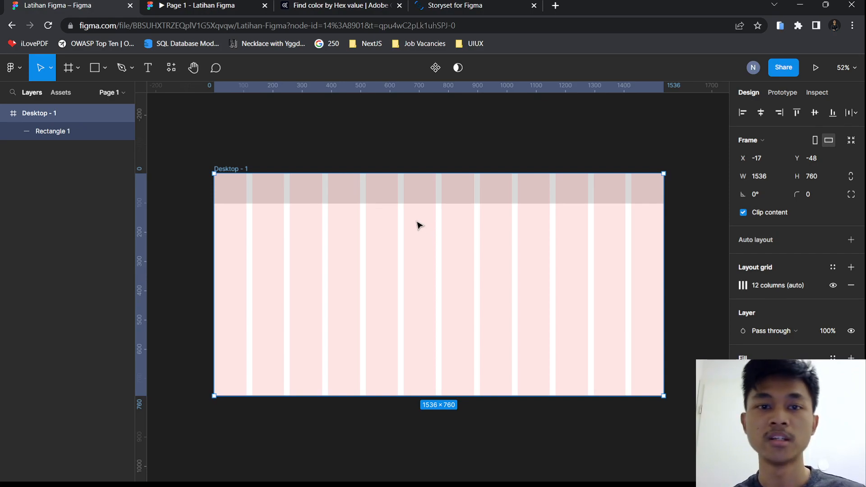
{"action": "scroll", "coordinate": [417, 224], "scroll_direction": "up", "scroll_amount": 2}
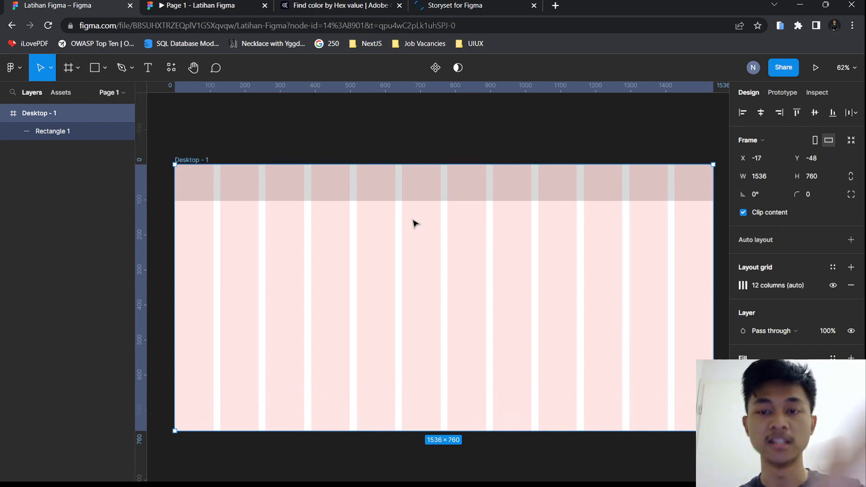
{"action": "scroll", "coordinate": [417, 223], "scroll_direction": "down", "scroll_amount": 2}
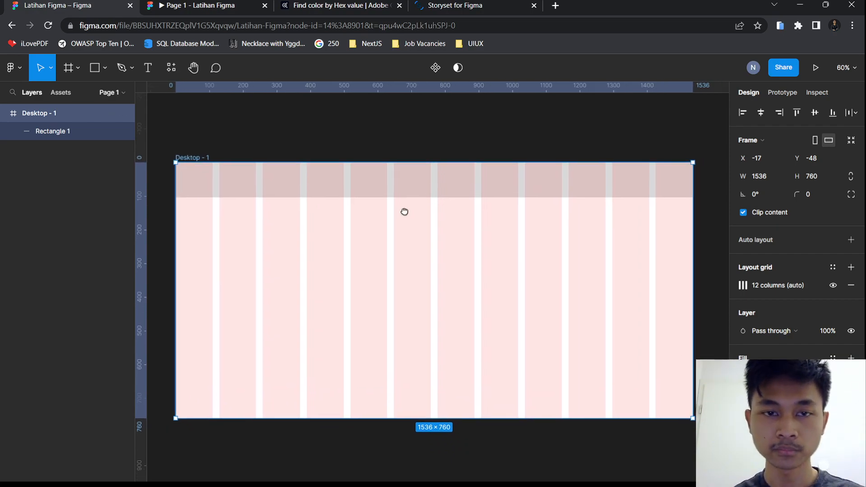
{"action": "scroll", "coordinate": [257, 176], "scroll_direction": "up", "scroll_amount": 5}
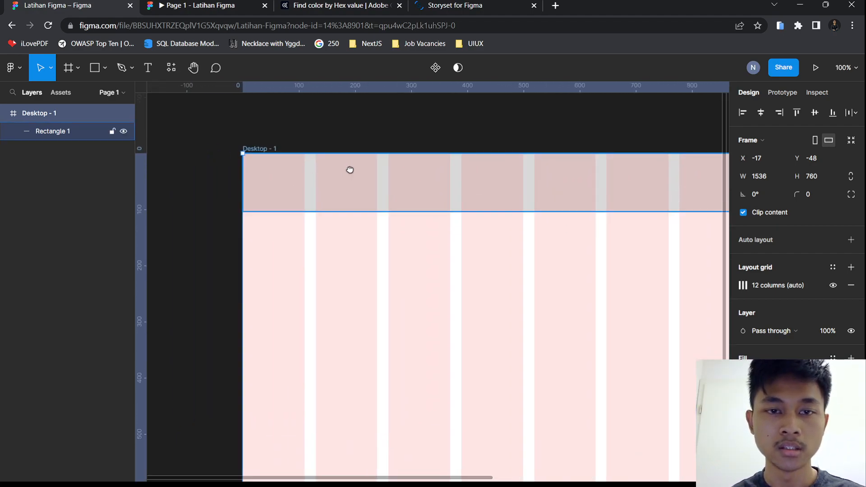
{"action": "left_click", "coordinate": [392, 205]}
{"action": "scroll", "coordinate": [401, 243], "scroll_direction": "down", "scroll_amount": 3}
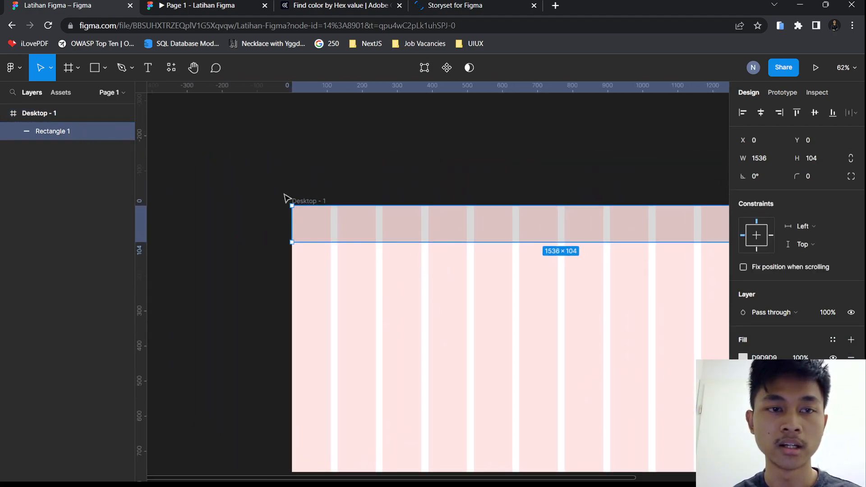
{"action": "left_click", "coordinate": [298, 201]}
{"action": "left_click", "coordinate": [832, 286]}
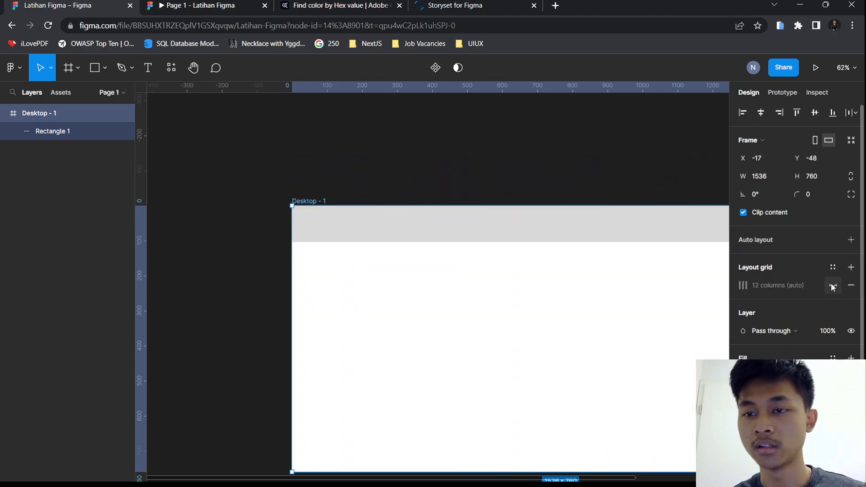
{"action": "left_click", "coordinate": [832, 286]}
{"action": "left_click", "coordinate": [833, 288]}
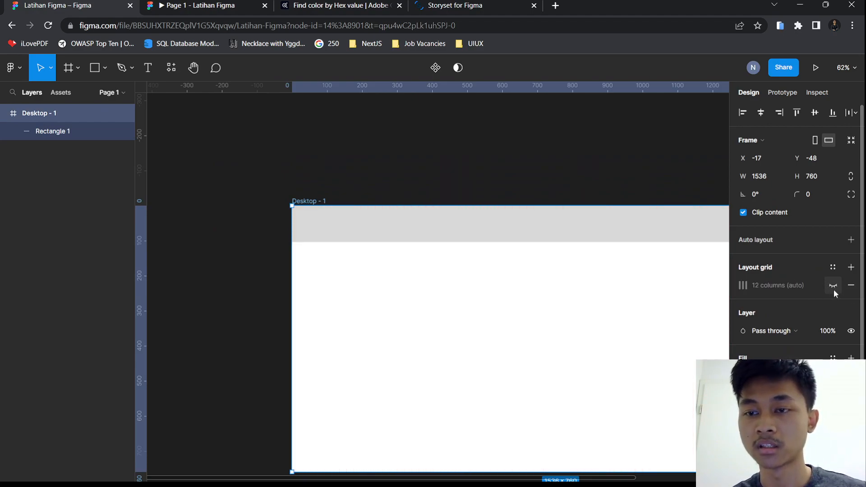
{"action": "left_click", "coordinate": [832, 287]}
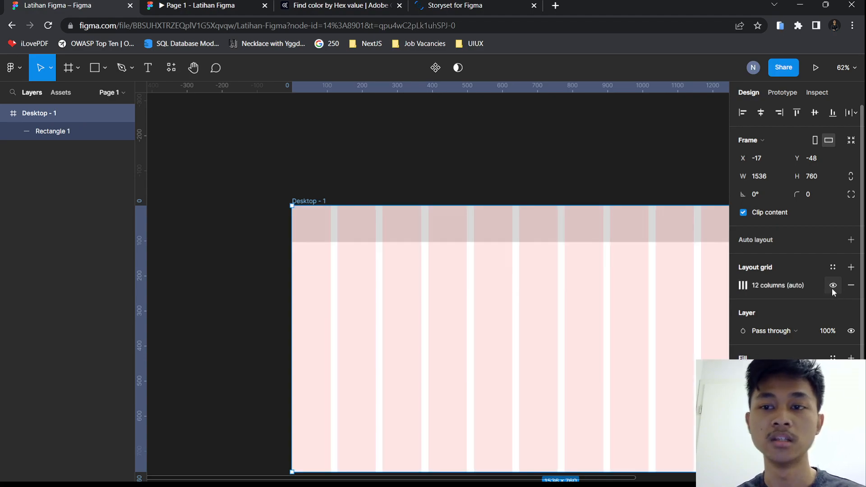
Add the text "Hotell.com" on the header bar near the second grid column
{"action": "left_click_drag", "start_coordinate": [405, 308], "coordinate": [305, 251]}
{"action": "scroll", "coordinate": [356, 244], "scroll_direction": "down", "scroll_amount": 2}
{"action": "scroll", "coordinate": [355, 244], "scroll_direction": "up", "scroll_amount": 1}
{"action": "left_click_drag", "start_coordinate": [356, 244], "coordinate": [415, 305]}
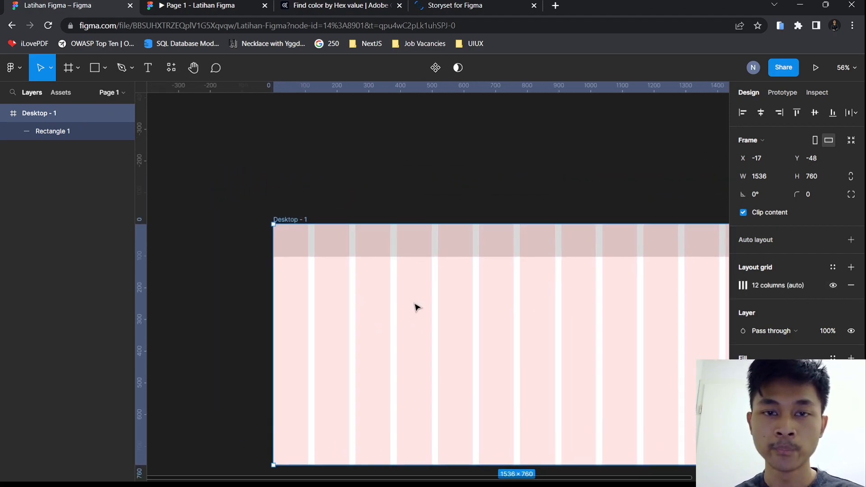
{"action": "scroll", "coordinate": [412, 305], "scroll_direction": "up", "scroll_amount": 4}
{"action": "left_click", "coordinate": [308, 221]}
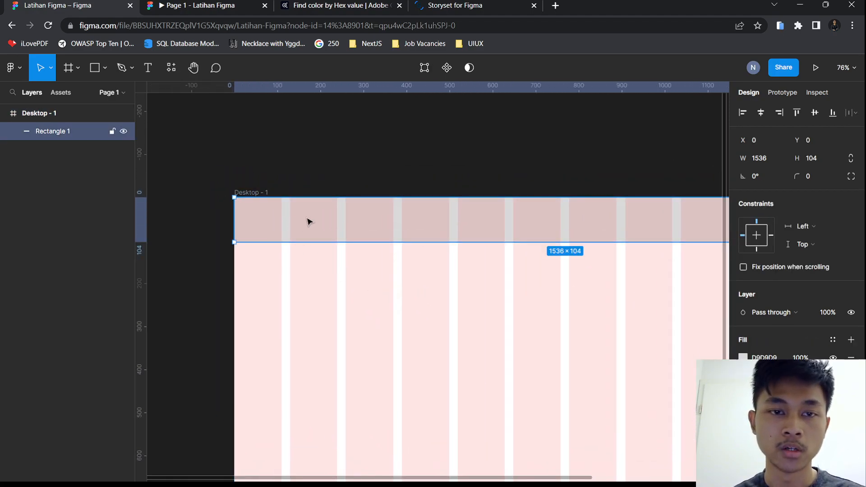
{"action": "left_click", "coordinate": [147, 68]}
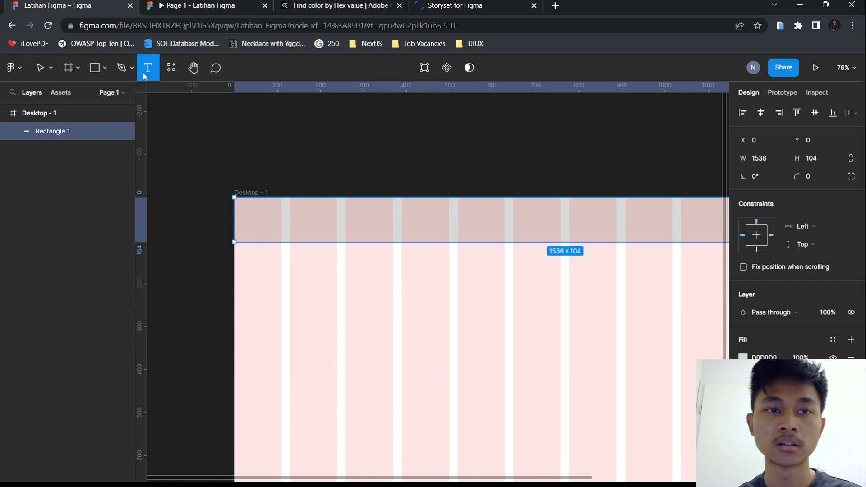
{"action": "left_click", "coordinate": [301, 218]}
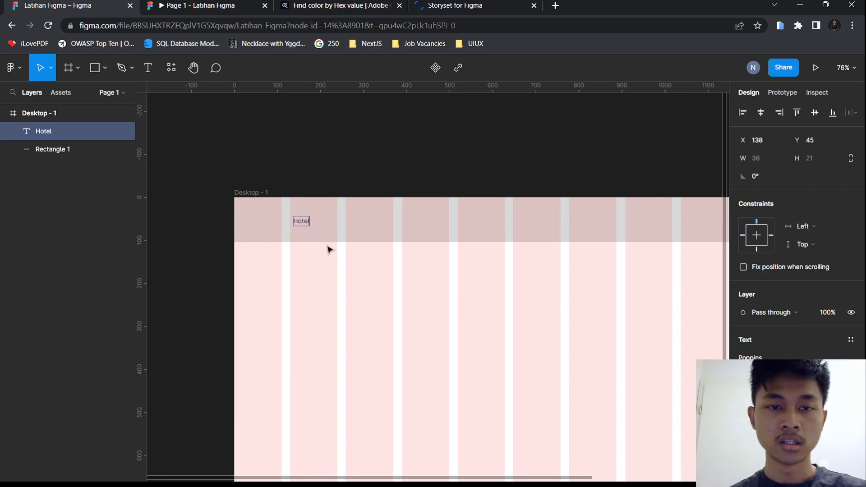
{"action": "type", "text": "com"}
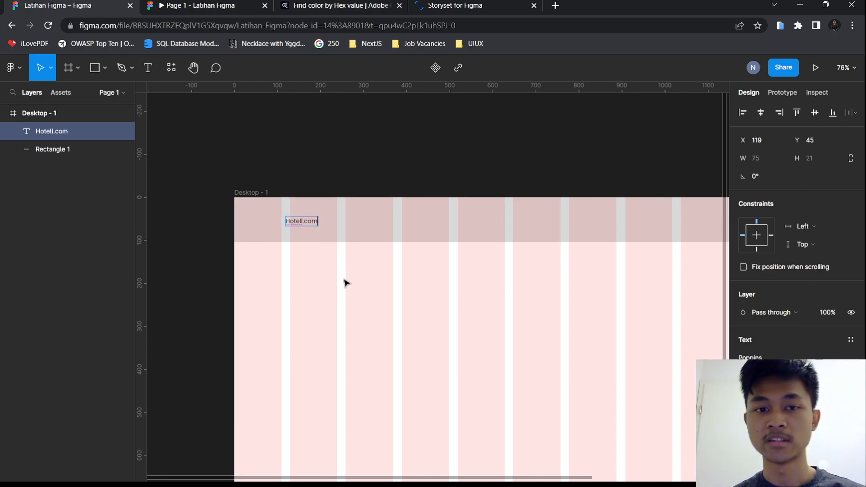
{"action": "key", "text": "Escape"}
Align the "Hotell.com" text to the second grid column's left edge, at about X 130, Y 41
{"action": "scroll", "coordinate": [309, 249], "scroll_direction": "up", "scroll_amount": 3}
{"action": "mouse_move", "coordinate": [301, 212]}
{"action": "left_mouse_down"}
{"action": "mouse_move", "coordinate": [320, 216]}
{"action": "mouse_move", "coordinate": [316, 198]}
{"action": "mouse_move", "coordinate": [310, 204]}
{"action": "left_mouse_up"}
{"action": "scroll", "coordinate": [464, 312], "scroll_direction": "down", "scroll_amount": 4}
{"action": "left_click_drag", "start_coordinate": [463, 312], "coordinate": [342, 299]}
{"action": "scroll", "coordinate": [289, 293], "scroll_direction": "up", "scroll_amount": 4}
{"action": "left_click_drag", "start_coordinate": [289, 294], "coordinate": [447, 324]}
{"action": "scroll", "coordinate": [404, 229], "scroll_direction": "up", "scroll_amount": 2}
{"action": "scroll", "coordinate": [402, 270], "scroll_direction": "up", "scroll_amount": 2}
{"action": "left_click_drag", "start_coordinate": [398, 268], "coordinate": [381, 297]}
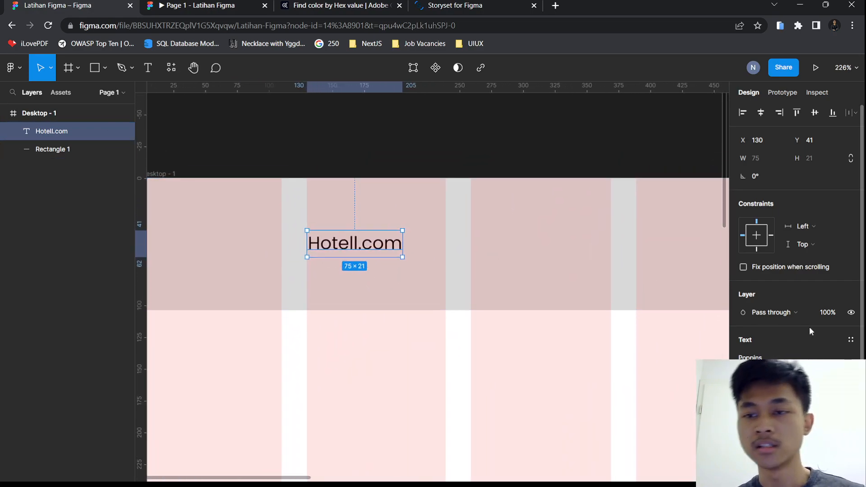
Enlarge the "Hotell.com" text to size 24, realign it at about X 130, Y 38, and check it in the prototype presentation
{"action": "scroll", "coordinate": [773, 317], "scroll_direction": "down", "scroll_amount": 3}
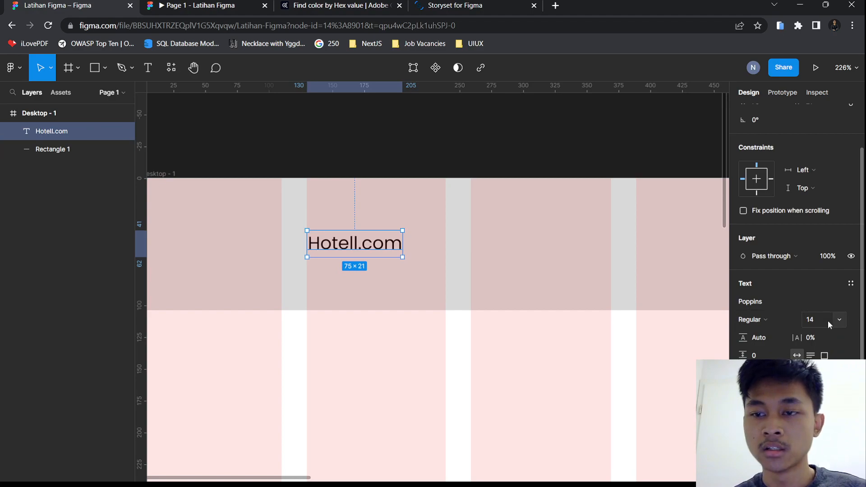
{"action": "left_click", "coordinate": [839, 320]}
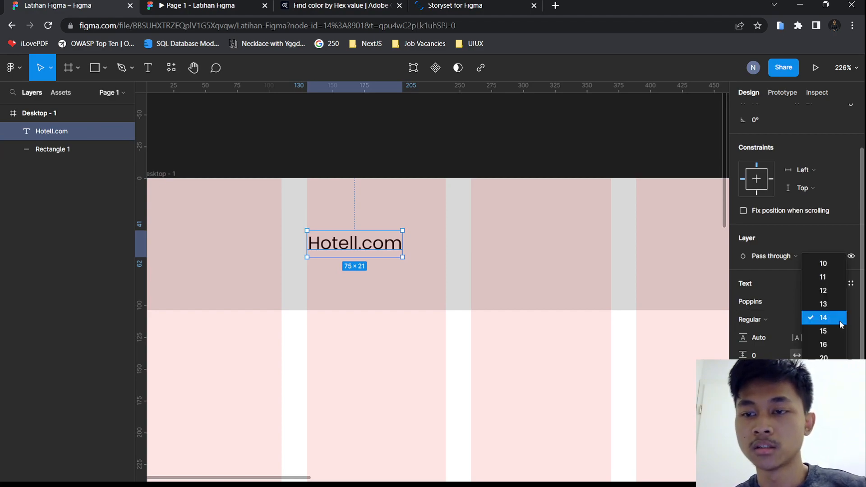
{"action": "left_click", "coordinate": [825, 346]}
{"action": "left_click_drag", "start_coordinate": [367, 252], "coordinate": [416, 259]}
{"action": "left_click", "coordinate": [213, 3]}
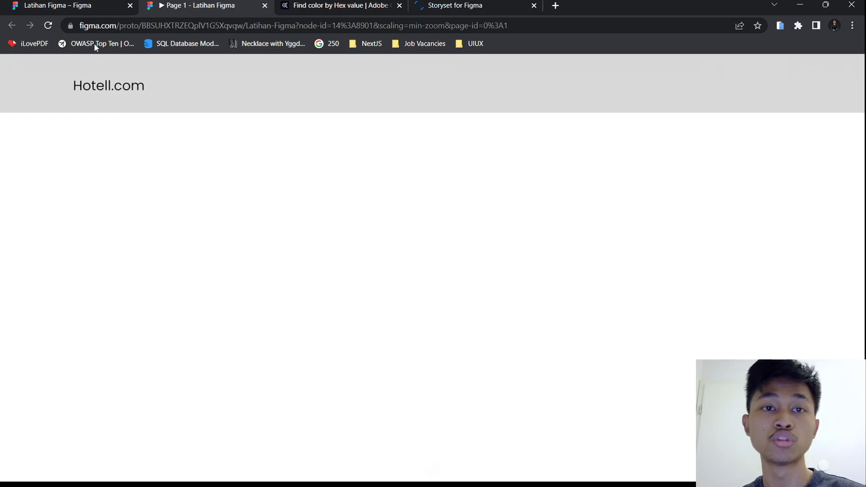
{"action": "left_click", "coordinate": [63, 5]}
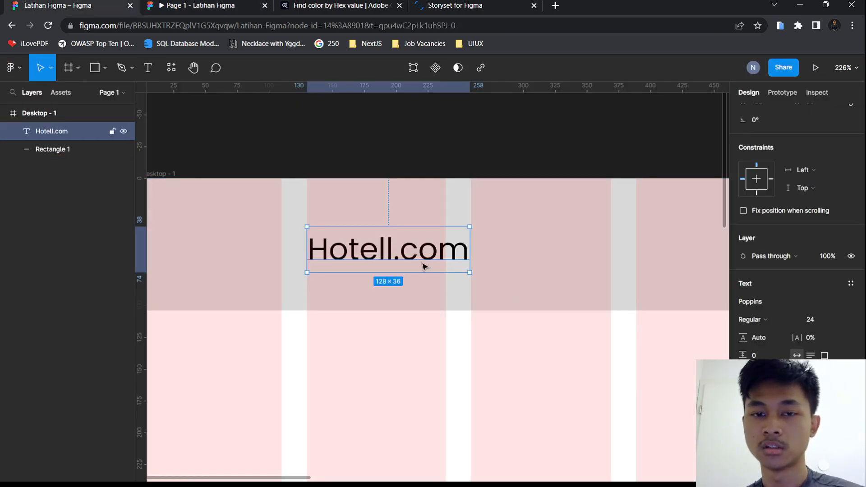
Raise the "Hotell.com" text to Y 34, set its weight to SemiBold and check it in the prototype presentation
{"action": "left_click_drag", "start_coordinate": [377, 254], "coordinate": [377, 249]}
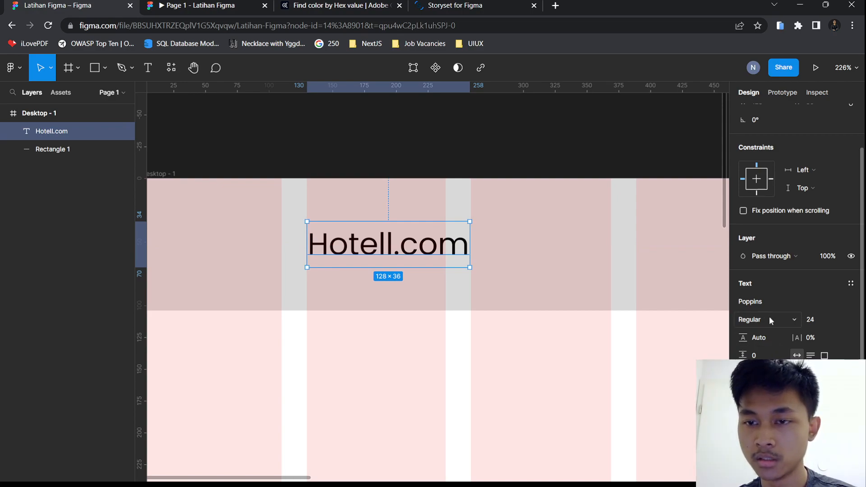
{"action": "left_click", "coordinate": [783, 317]}
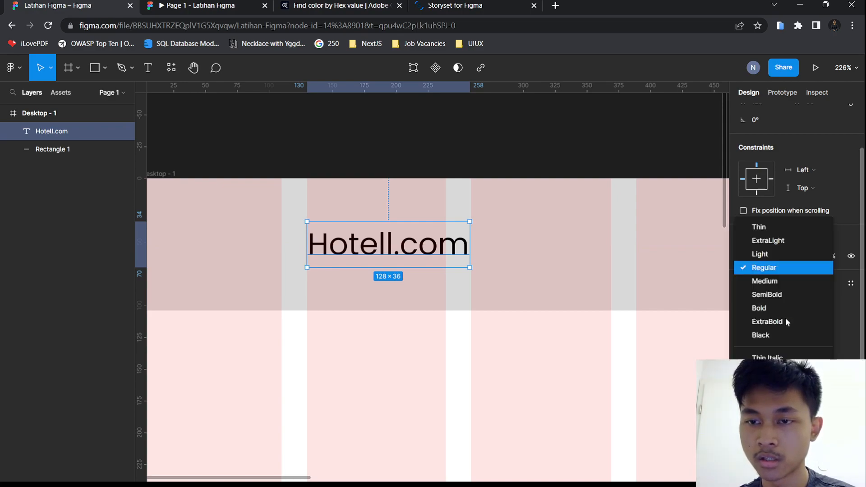
{"action": "left_click", "coordinate": [770, 300]}
{"action": "left_click", "coordinate": [479, 367]}
{"action": "left_click", "coordinate": [221, 3]}
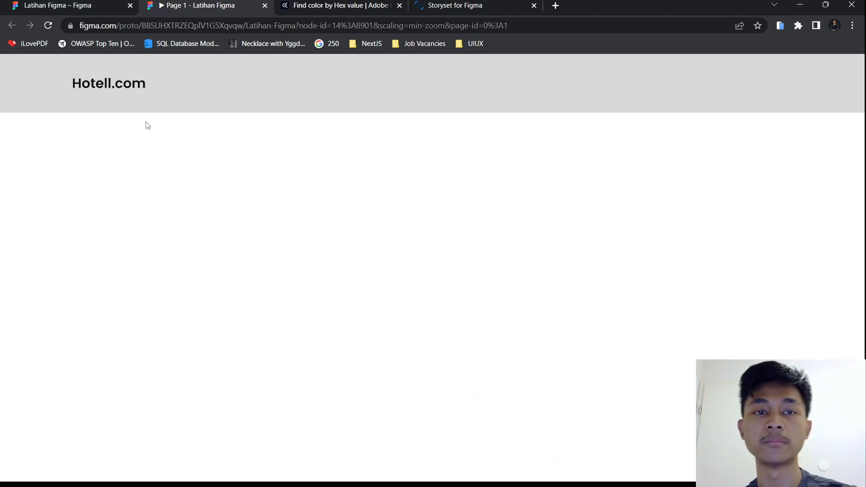
{"action": "left_click", "coordinate": [68, 5]}
Try the "Hotell.com" text at size 20, aligned to the second grid column, and preview it in the prototype presentation
{"action": "left_click", "coordinate": [420, 245]}
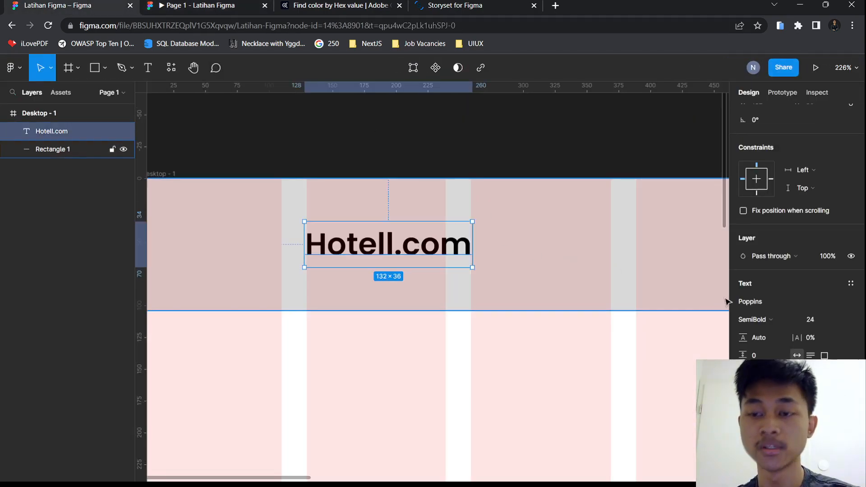
{"action": "left_click", "coordinate": [842, 319]}
{"action": "left_click", "coordinate": [841, 310]}
{"action": "left_click", "coordinate": [468, 352]}
{"action": "left_click_drag", "start_coordinate": [397, 251], "coordinate": [386, 253]}
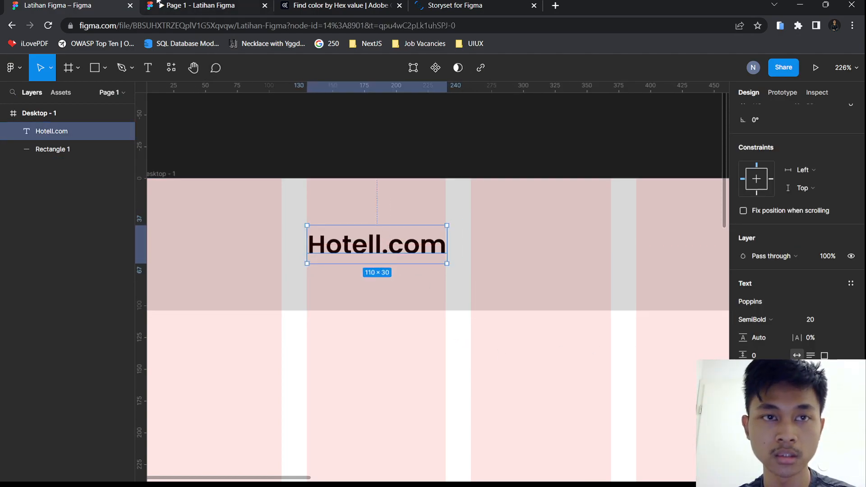
{"action": "left_click", "coordinate": [156, 4]}
{"action": "left_click", "coordinate": [107, 2]}
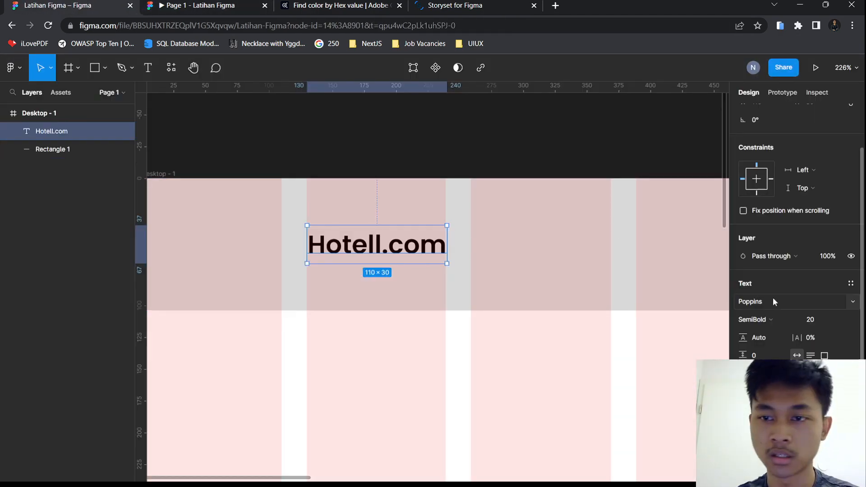
Set the "Hotell.com" text's size to 24 and realign it to the second grid column at X 130, Y 34
{"action": "left_click", "coordinate": [839, 319]}
{"action": "left_click", "coordinate": [821, 332]}
{"action": "left_click", "coordinate": [628, 344]}
{"action": "left_click", "coordinate": [407, 260]}
{"action": "left_click_drag", "start_coordinate": [407, 260], "coordinate": [388, 251]}
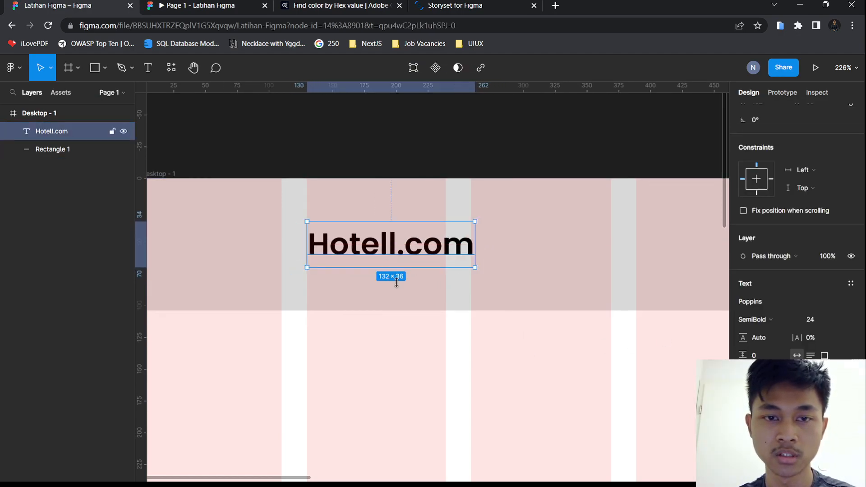
{"action": "left_click", "coordinate": [573, 358]}
Duplicate the "Hotell.com" text horizontally along the header bar to the eighth grid column, at about X 908, Y 34
{"action": "scroll", "coordinate": [405, 311], "scroll_direction": "down", "scroll_amount": 3}
{"action": "left_click", "coordinate": [419, 290]}
{"action": "scroll", "coordinate": [406, 279], "scroll_direction": "down", "scroll_amount": 4}
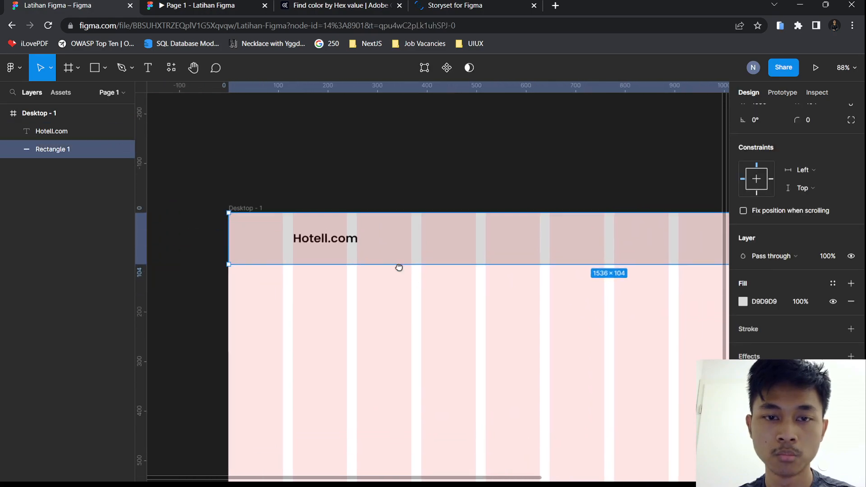
{"action": "left_click_drag", "start_coordinate": [505, 286], "coordinate": [454, 310]}
{"action": "scroll", "coordinate": [344, 291], "scroll_direction": "down", "scroll_amount": 1}
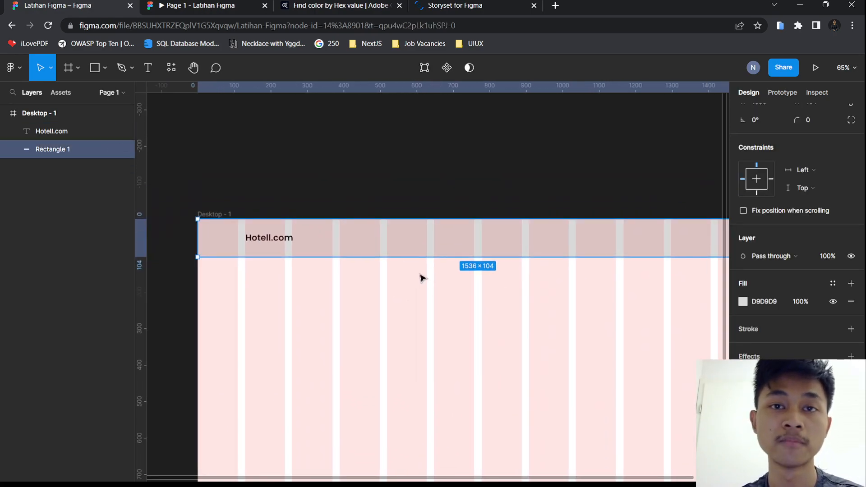
{"action": "scroll", "coordinate": [387, 273], "scroll_direction": "up", "scroll_amount": 1}
{"action": "left_click_drag", "start_coordinate": [364, 278], "coordinate": [308, 264]}
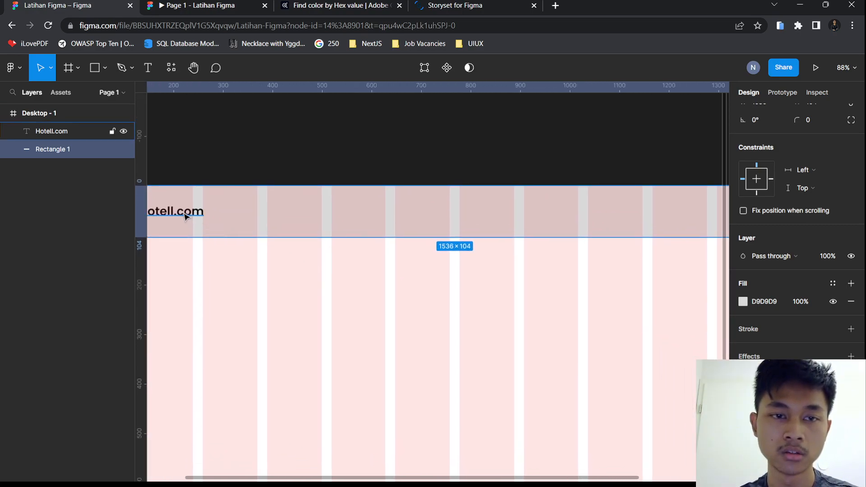
{"action": "left_click", "coordinate": [186, 213]}
{"action": "left_click_drag", "start_coordinate": [186, 219], "coordinate": [567, 221]}
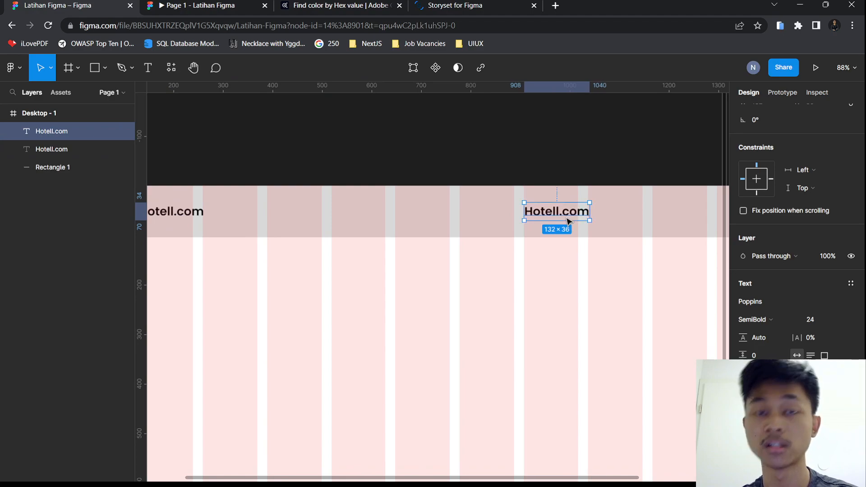
Try the copied "Hotell.com" text at size 14 aligned to the eighth grid column's left edge, and set its size to 16
{"action": "scroll", "coordinate": [441, 295], "scroll_direction": "down", "scroll_amount": 3}
{"action": "scroll", "coordinate": [442, 277], "scroll_direction": "up", "scroll_amount": 3}
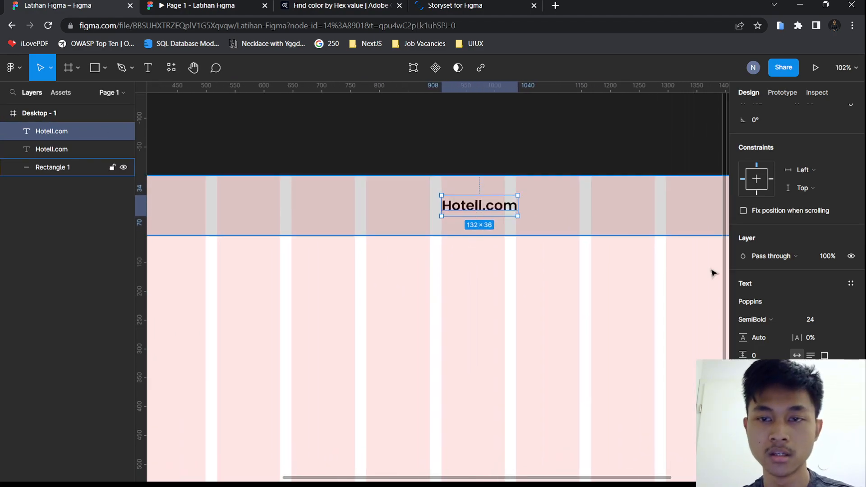
{"action": "left_click", "coordinate": [838, 319]}
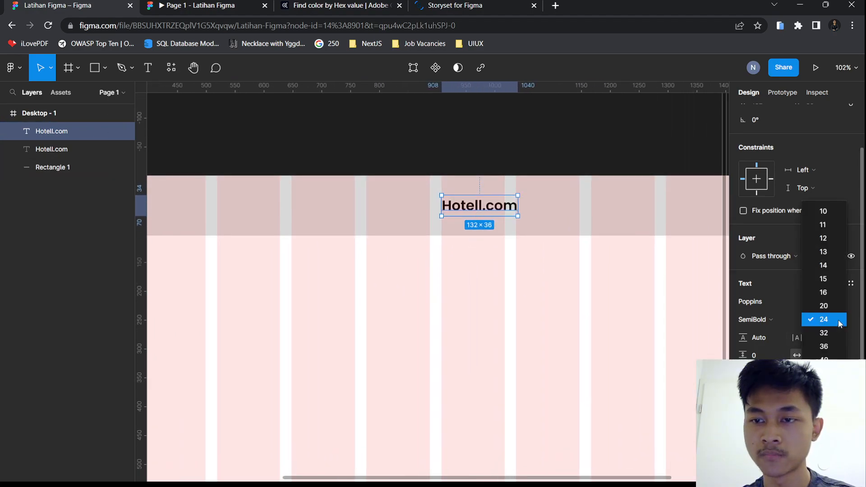
{"action": "left_click", "coordinate": [827, 270]}
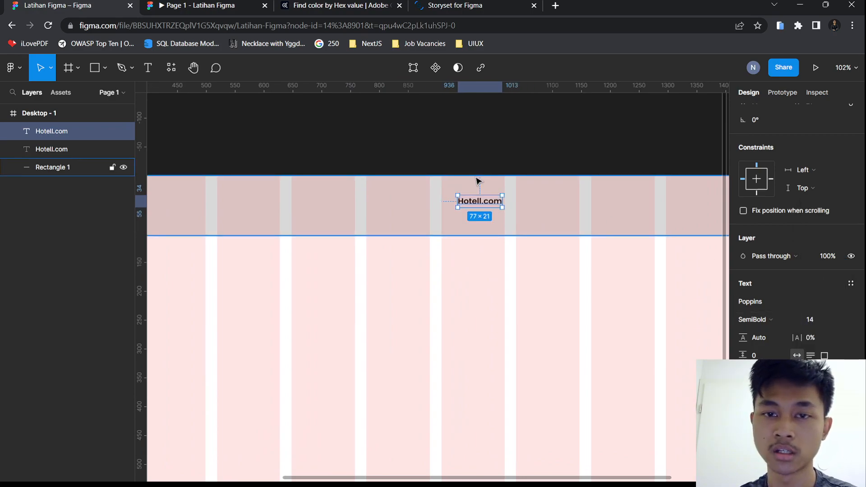
{"action": "left_click_drag", "start_coordinate": [479, 204], "coordinate": [465, 214]}
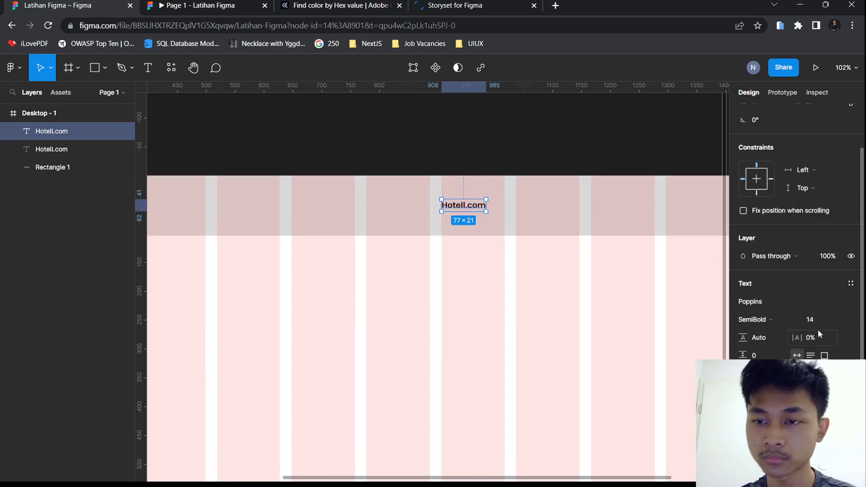
{"action": "left_click", "coordinate": [816, 320]}
{"action": "left_click", "coordinate": [841, 346]}
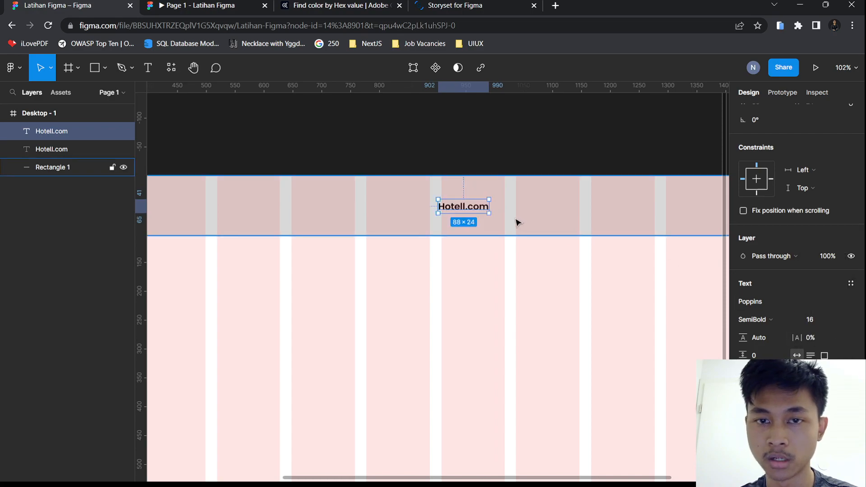
Change the copied text to "Home", position it at X 934, Y 40 and set its weight to Regular
{"action": "double_click", "coordinate": [466, 209]}
{"action": "type", "text": "Home"}
{"action": "key", "text": "Escape"}
{"action": "left_click_drag", "start_coordinate": [468, 208], "coordinate": [471, 207]}
{"action": "scroll", "coordinate": [491, 317], "scroll_direction": "right", "scroll_amount": 3}
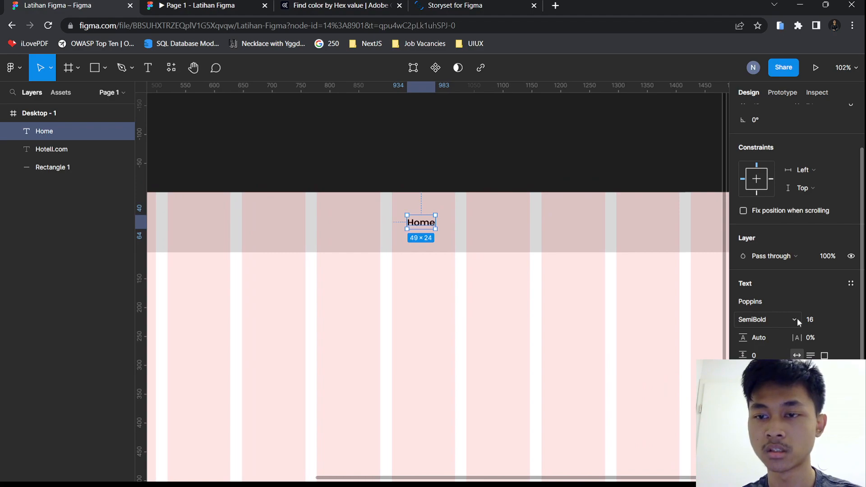
{"action": "left_click", "coordinate": [787, 319]}
{"action": "left_click", "coordinate": [772, 269]}
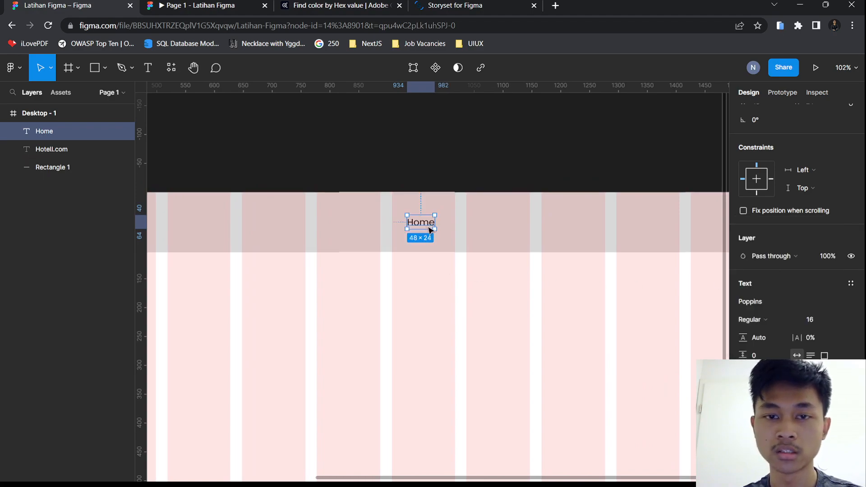
Duplicate the "Home" text into the ninth grid column, change it to "Manfaat" and position it at about X 1057, Y 40
{"action": "left_click_drag", "start_coordinate": [426, 227], "coordinate": [500, 225]}
{"action": "double_click", "coordinate": [500, 223]}
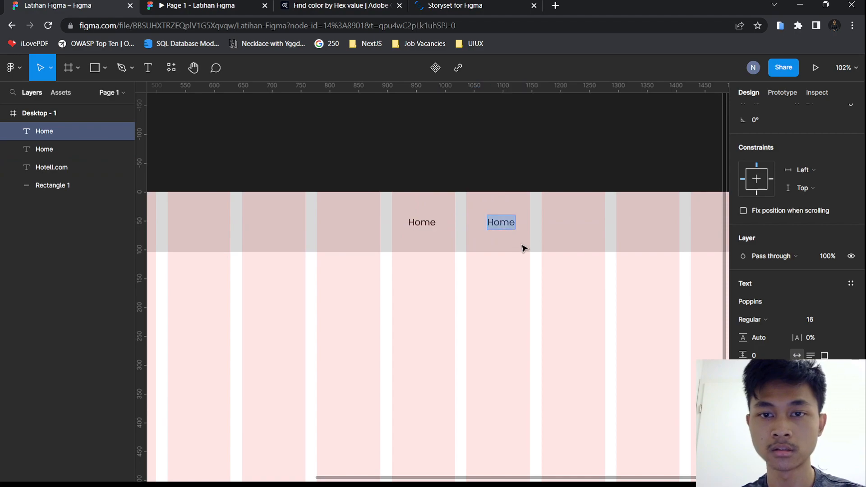
{"action": "type", "text": "Mandfaat"}
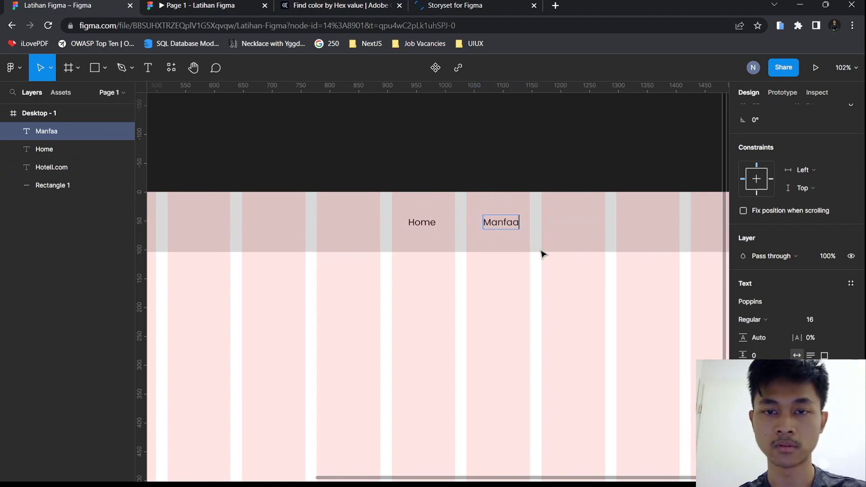
{"action": "key", "text": "Escape"}
{"action": "left_click_drag", "start_coordinate": [503, 228], "coordinate": [496, 232]}
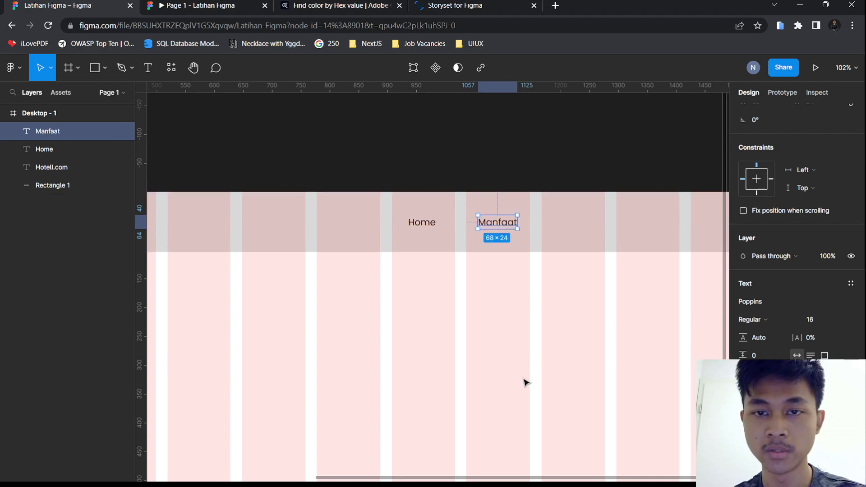
Check the whole header layout and shift the "Manfaat" text to X 1060, Y 40 within its grid column
{"action": "left_click", "coordinate": [519, 374]}
{"action": "key", "text": "shift+1"}
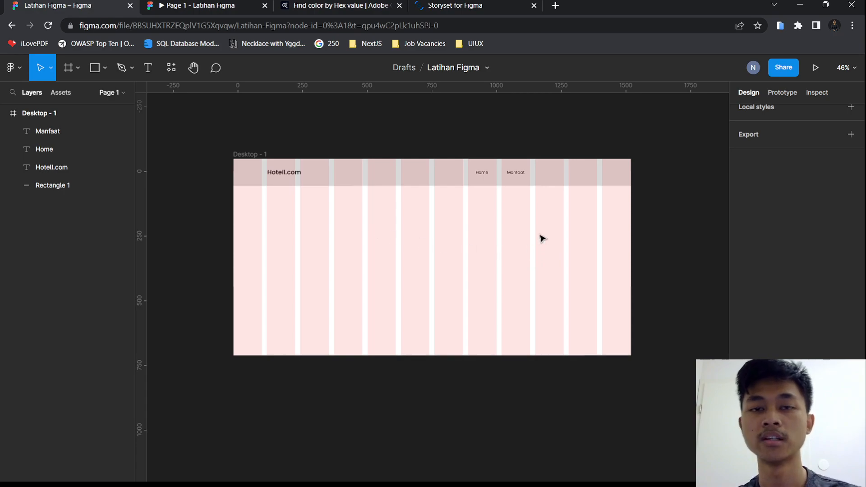
{"action": "scroll", "coordinate": [449, 253], "scroll_direction": "up", "scroll_amount": 6}
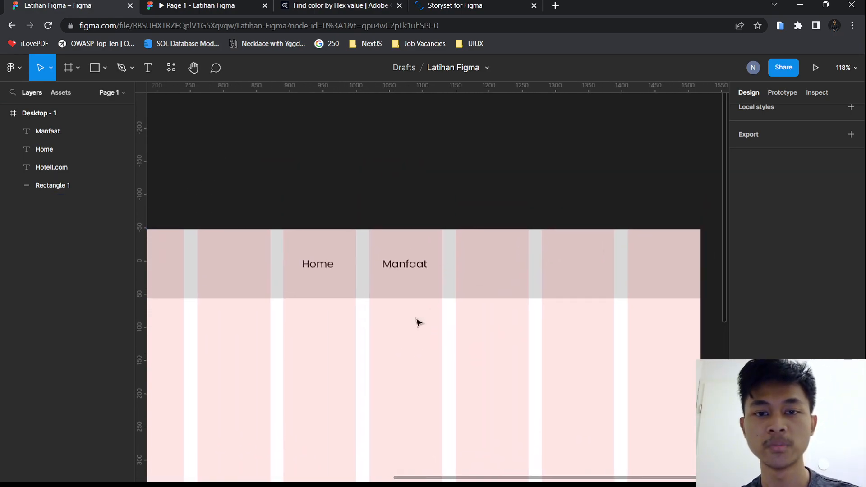
{"action": "scroll", "coordinate": [418, 321], "scroll_direction": "up", "scroll_amount": 4}
{"action": "scroll", "coordinate": [428, 298], "scroll_direction": "up", "scroll_amount": 1}
{"action": "left_click", "coordinate": [395, 263]}
{"action": "left_click_drag", "start_coordinate": [389, 261], "coordinate": [394, 262]}
{"action": "scroll", "coordinate": [495, 329], "scroll_direction": "down", "scroll_amount": 1}
{"action": "scroll", "coordinate": [448, 316], "scroll_direction": "down", "scroll_amount": 1}
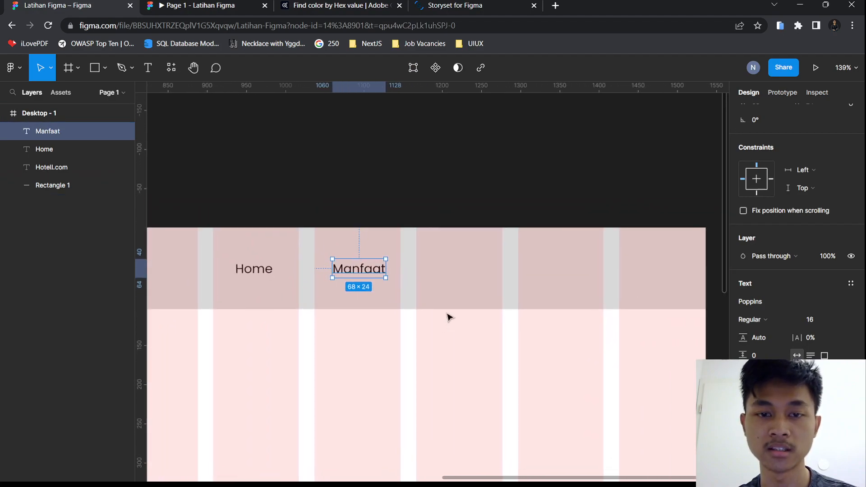
Duplicate the "Manfaat" text into the tenth grid column and change it to "Masuk", at about X 1194, Y 40
{"action": "key", "text": "ctrl+d"}
{"action": "left_click_drag", "start_coordinate": [370, 271], "coordinate": [461, 271]}
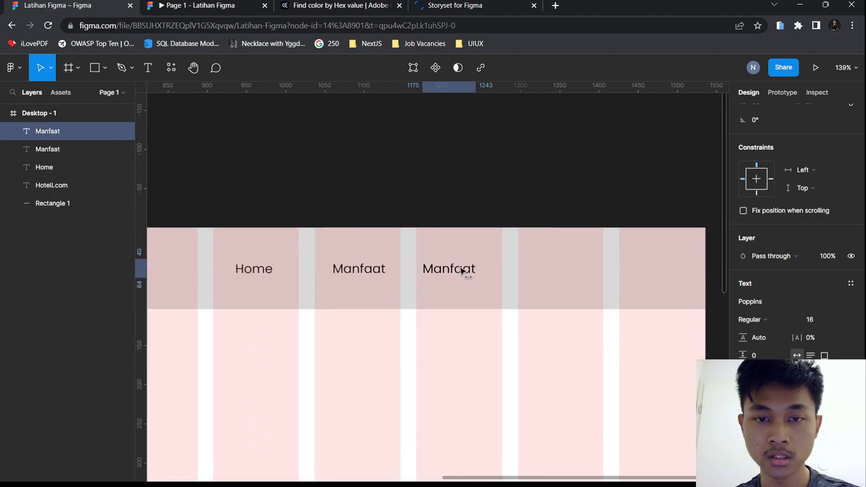
{"action": "double_click", "coordinate": [468, 269]}
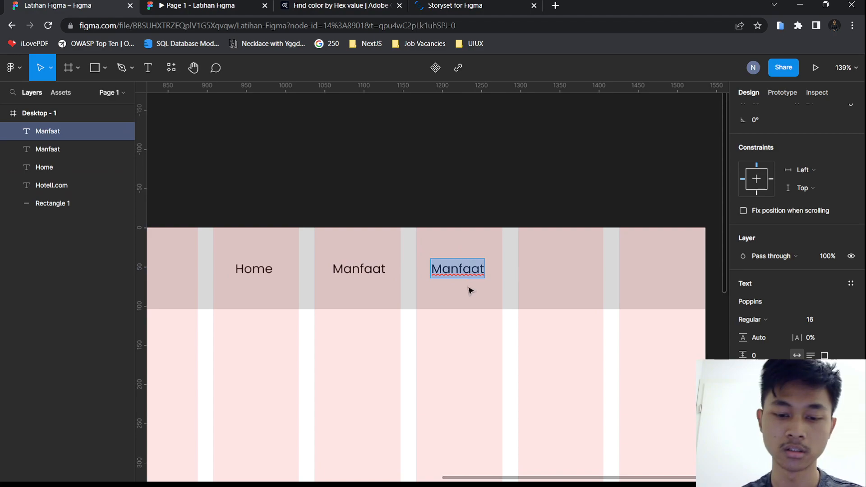
{"action": "type", "text": "Masuk"}
{"action": "key", "text": "Escape"}
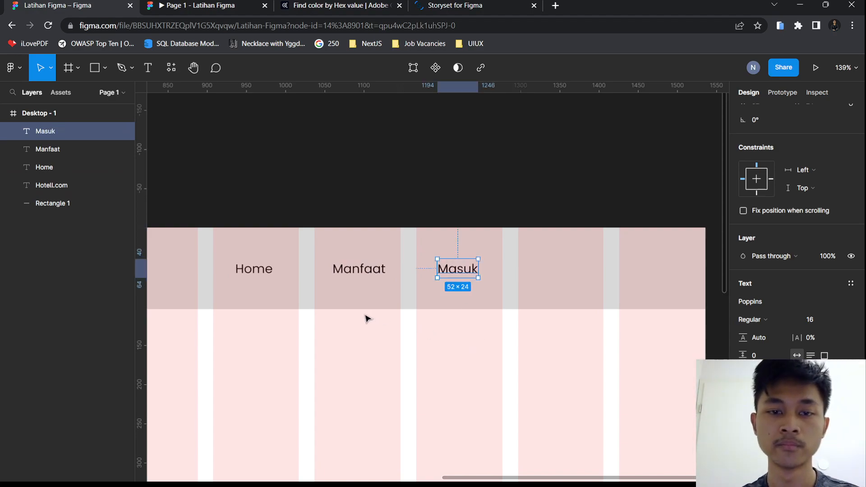
Move "Home", "Manfaat" and "Masuk" together along the header until "Masuk" ends at the eleventh grid column's right edge, keeping Y 40
{"action": "left_click", "coordinate": [258, 272], "text": "shift"}
{"action": "left_click", "coordinate": [360, 276], "text": "shift"}
{"action": "scroll", "coordinate": [428, 312], "scroll_direction": "down", "scroll_amount": 5, "text": "ctrl"}
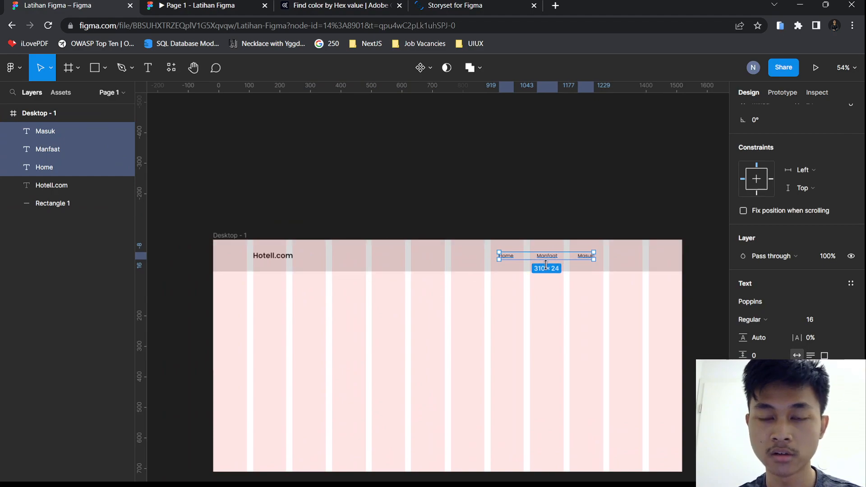
{"action": "left_click_drag", "start_coordinate": [546, 326], "coordinate": [534, 322]}
{"action": "left_click_drag", "start_coordinate": [572, 255], "coordinate": [626, 250]}
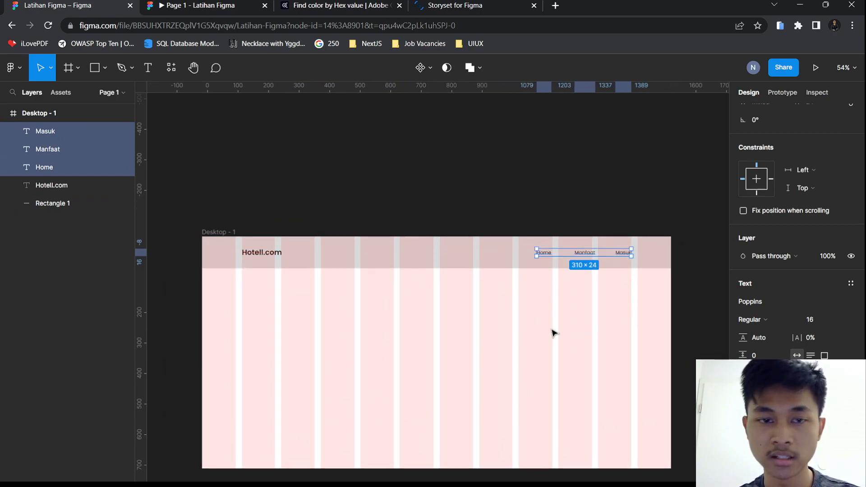
{"action": "left_click", "coordinate": [279, 294]}
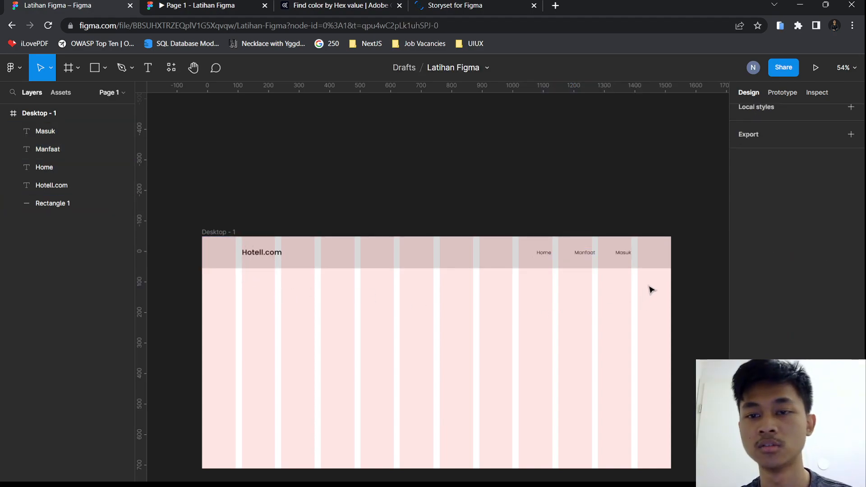
Examine how the "Home", "Manfaat" and "Masuk" texts align with the grid columns and with one another
{"action": "scroll", "coordinate": [630, 302], "scroll_direction": "up", "scroll_amount": 5}
{"action": "scroll", "coordinate": [549, 337], "scroll_direction": "down", "scroll_amount": 2}
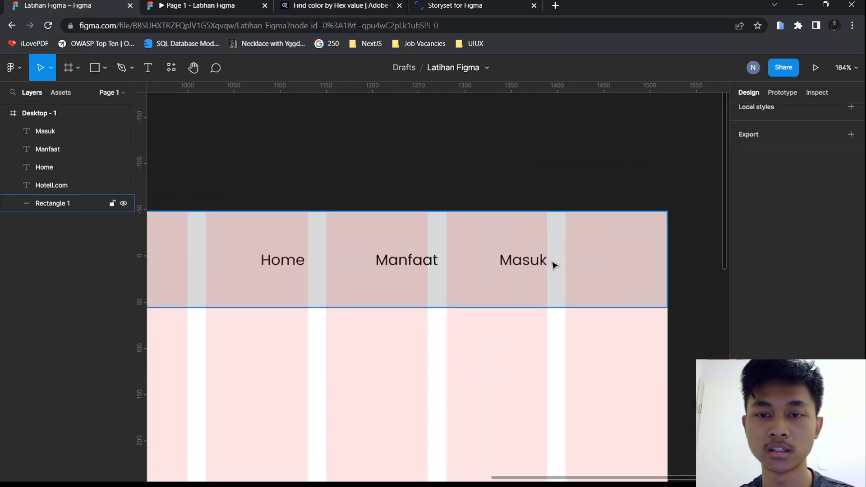
{"action": "scroll", "coordinate": [403, 362], "scroll_direction": "down", "scroll_amount": 3}
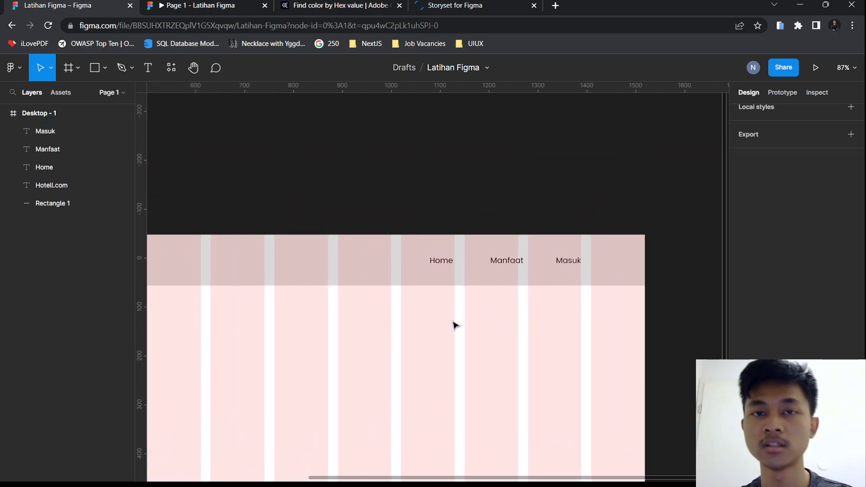
{"action": "scroll", "coordinate": [378, 338], "scroll_direction": "down", "scroll_amount": 3}
{"action": "left_click_drag", "start_coordinate": [378, 339], "coordinate": [479, 262]}
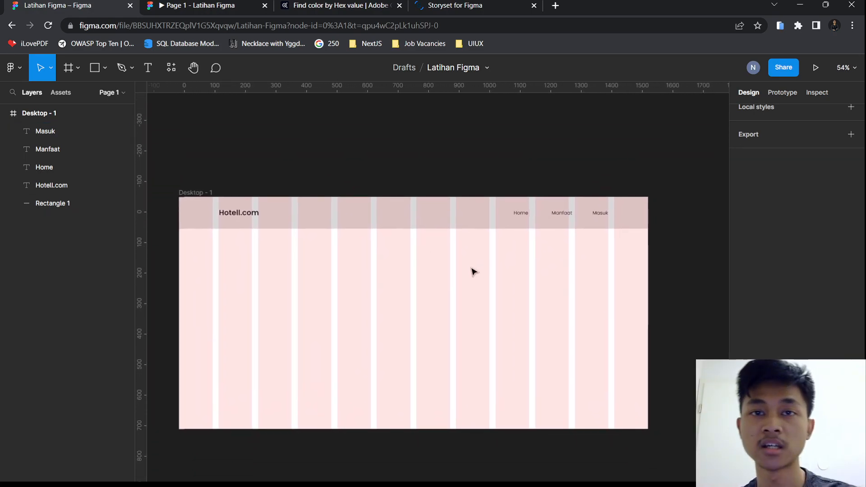
{"action": "scroll", "coordinate": [367, 275], "scroll_direction": "up", "scroll_amount": 1}
{"action": "left_click_drag", "start_coordinate": [364, 276], "coordinate": [196, 316]}
{"action": "scroll", "coordinate": [490, 269], "scroll_direction": "up", "scroll_amount": 3}
{"action": "scroll", "coordinate": [492, 272], "scroll_direction": "up", "scroll_amount": 4}
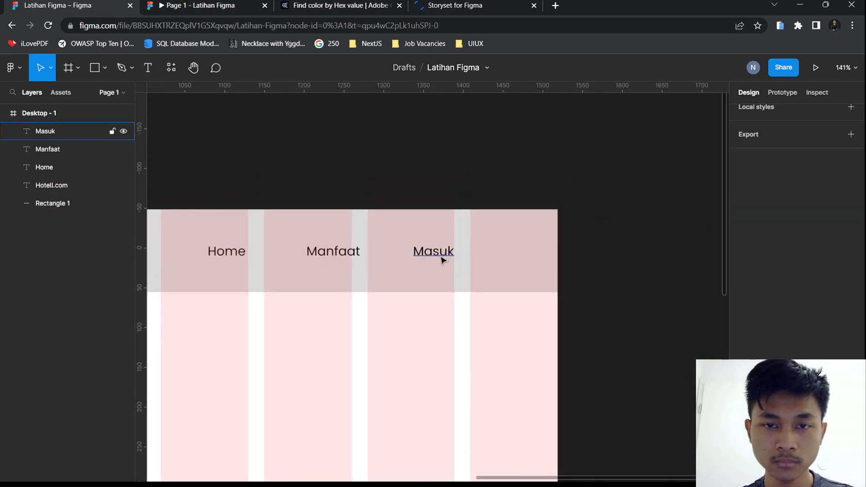
{"action": "left_click", "coordinate": [442, 260]}
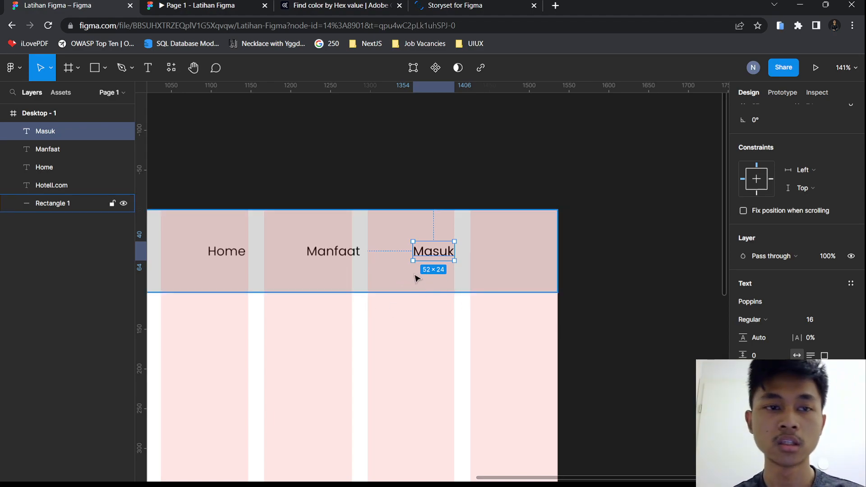
{"action": "scroll", "coordinate": [421, 272], "scroll_direction": "up", "scroll_amount": 3}
{"action": "scroll", "coordinate": [383, 257], "scroll_direction": "down", "scroll_amount": 3}
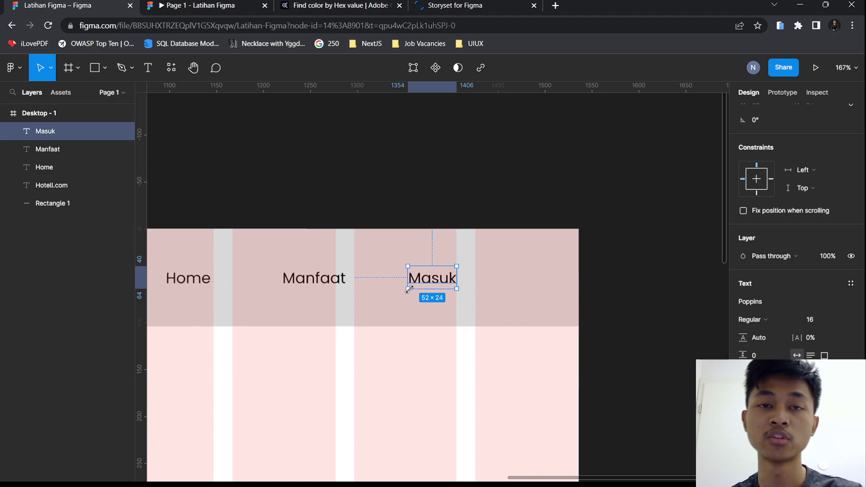
{"action": "left_click_drag", "start_coordinate": [377, 294], "coordinate": [533, 288]}
{"action": "left_click", "coordinate": [347, 276]}
{"action": "left_click", "coordinate": [469, 279]}
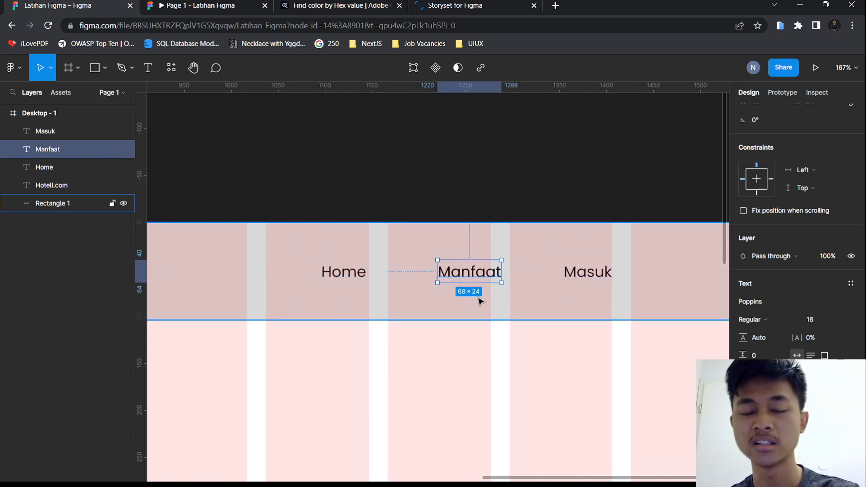
{"action": "left_click", "coordinate": [346, 276]}
{"action": "left_click", "coordinate": [469, 276]}
{"action": "left_click", "coordinate": [343, 276]}
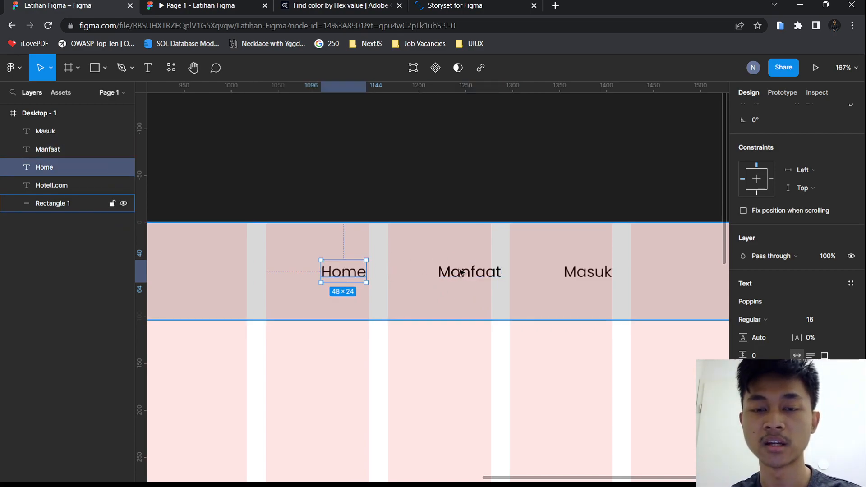
{"action": "left_click", "coordinate": [547, 402]}
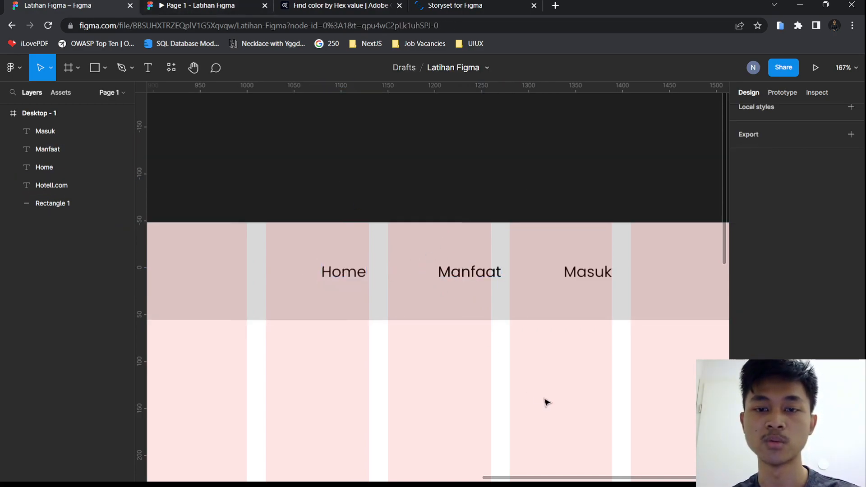
Draw a 75 × 36 rectangle around the "Masuk" text at X 1343, Y 32 and layer the text above it
{"action": "scroll", "coordinate": [499, 375], "scroll_direction": "right", "scroll_amount": 3}
{"action": "left_click", "coordinate": [513, 274]}
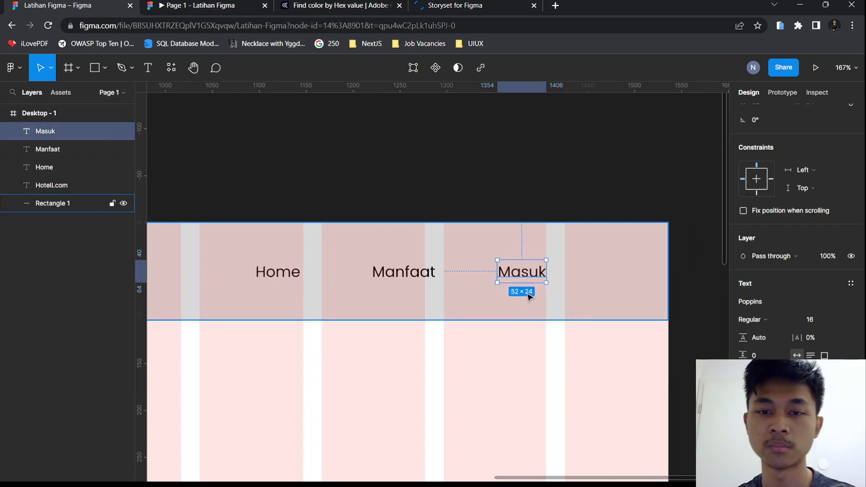
{"action": "scroll", "coordinate": [520, 301], "scroll_direction": "up", "scroll_amount": 5}
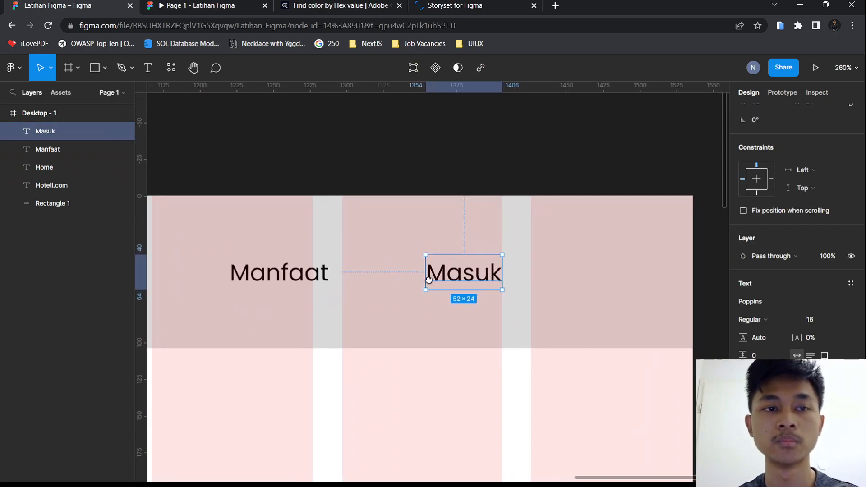
{"action": "left_click", "coordinate": [95, 68]}
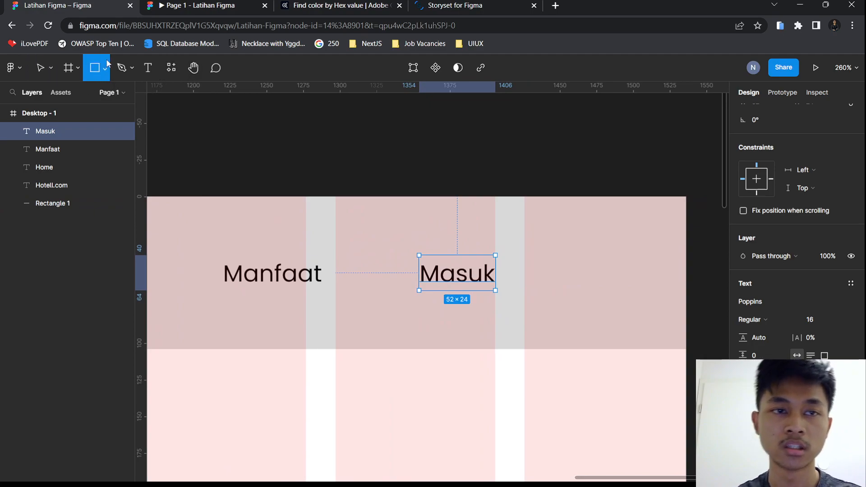
{"action": "left_click_drag", "start_coordinate": [402, 244], "coordinate": [513, 297]}
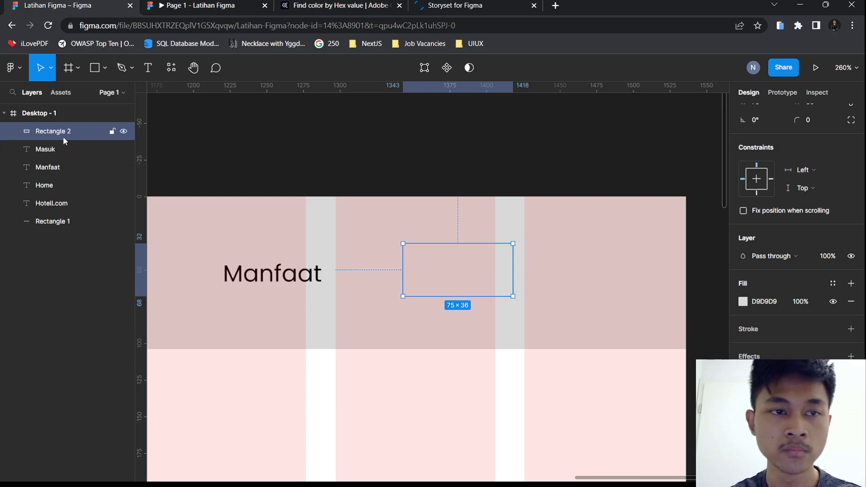
{"action": "left_click", "coordinate": [64, 151]}
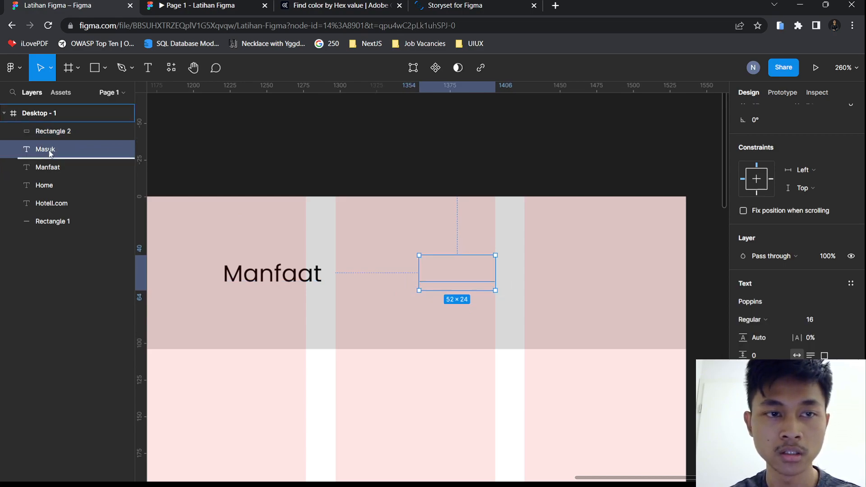
{"action": "left_click_drag", "start_coordinate": [45, 132], "coordinate": [47, 129]}
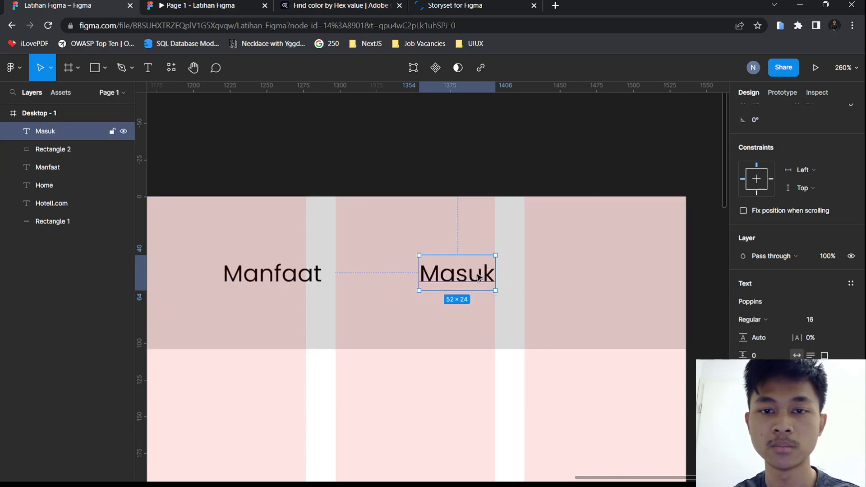
Give the rectangle behind "Masuk" a muted red fill, A65F5F
{"action": "left_click", "coordinate": [62, 147]}
{"action": "left_click", "coordinate": [742, 301]}
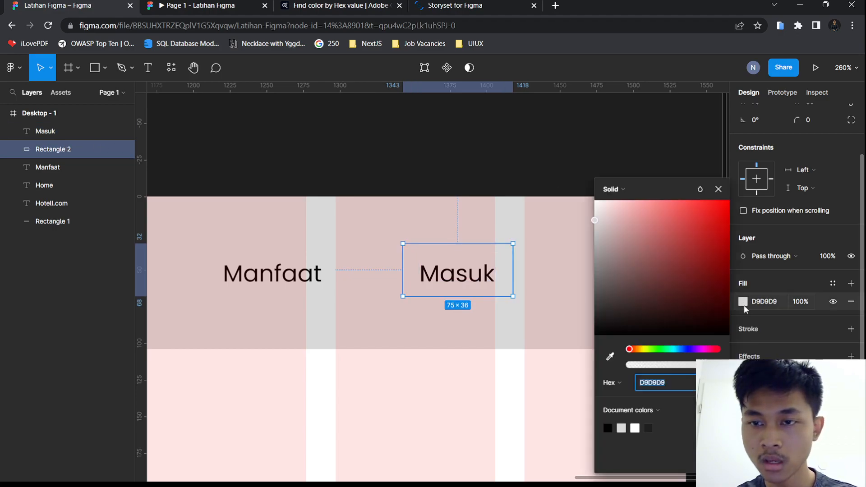
{"action": "left_click", "coordinate": [652, 247]}
Switch to Adobe Color and browse the "travel" palettes for a button colour
{"action": "left_click", "coordinate": [322, 4]}
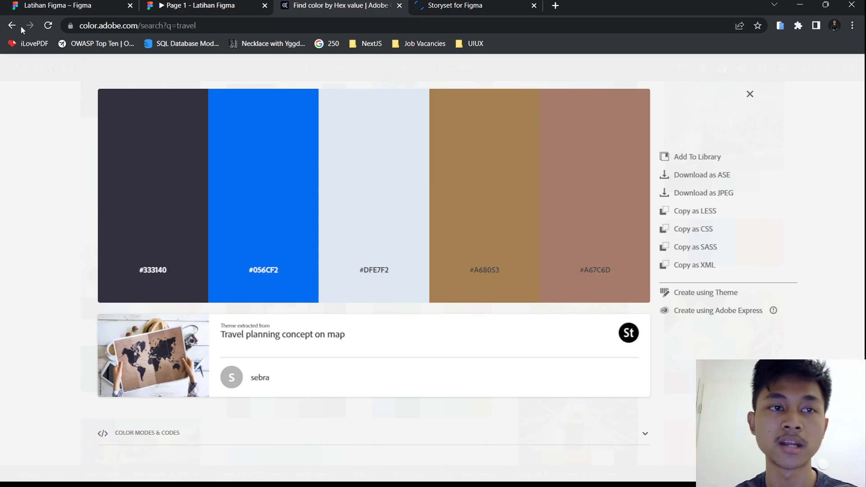
{"action": "left_click", "coordinate": [750, 94]}
{"action": "scroll", "coordinate": [426, 190], "scroll_direction": "up", "scroll_amount": 5}
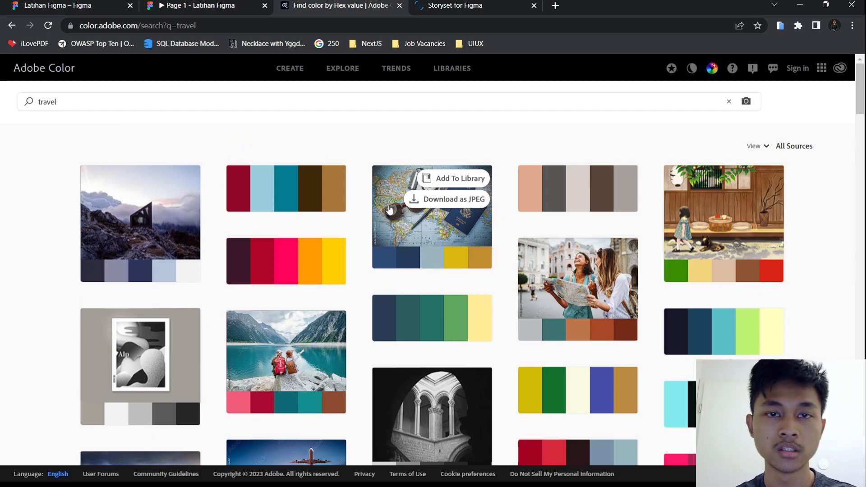
{"action": "scroll", "coordinate": [187, 159], "scroll_direction": "down", "scroll_amount": 5}
{"action": "scroll", "coordinate": [188, 162], "scroll_direction": "up", "scroll_amount": 5}
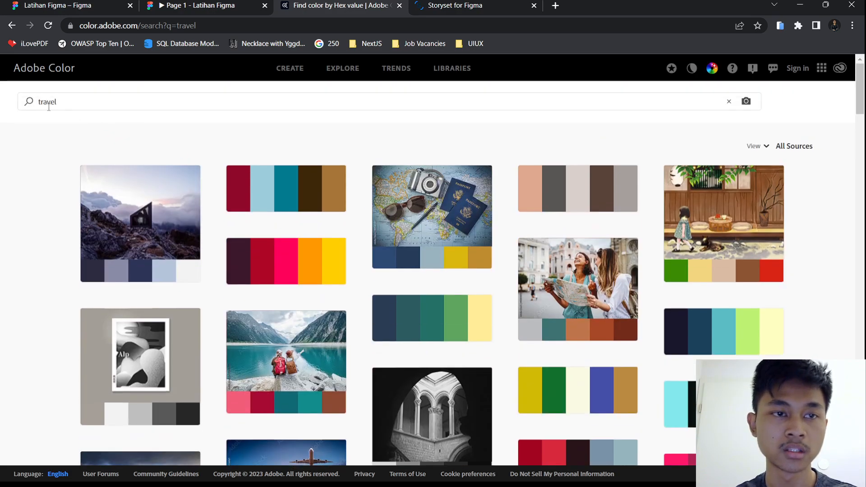
{"action": "double_click", "coordinate": [67, 103]}
{"action": "left_click", "coordinate": [58, 176]}
{"action": "scroll", "coordinate": [169, 261], "scroll_direction": "down", "scroll_amount": 9}
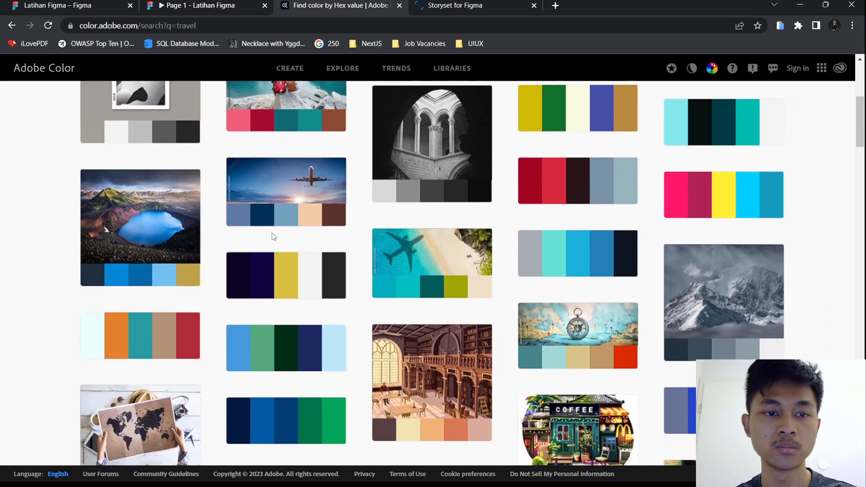
{"action": "scroll", "coordinate": [169, 260], "scroll_direction": "down", "scroll_amount": 5}
{"action": "scroll", "coordinate": [145, 231], "scroll_direction": "up", "scroll_amount": 4}
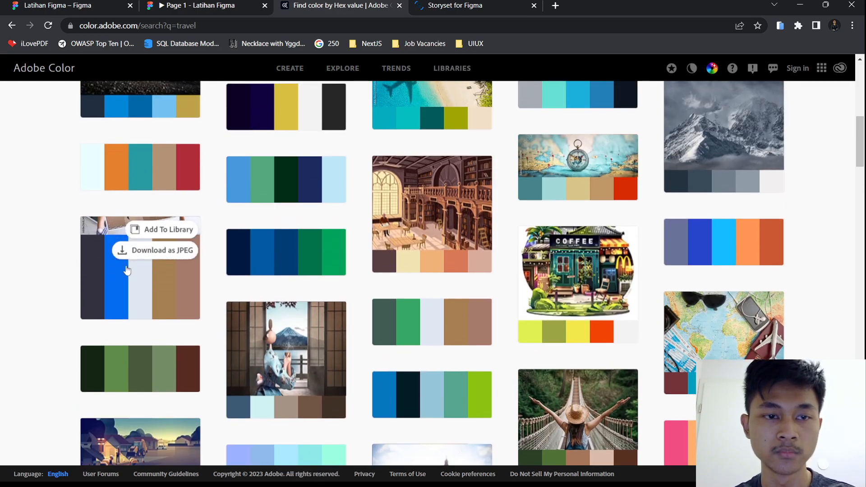
Take the brown A68053 from the travel-planning map palette and set it as the fill of the rectangle behind "Masuk" in Figma
{"action": "left_click", "coordinate": [97, 257]}
{"action": "left_click", "coordinate": [58, 5]}
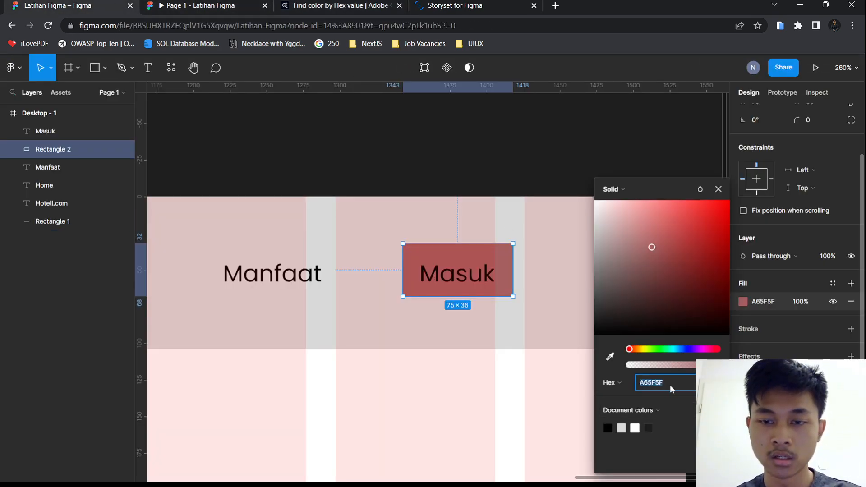
{"action": "type", "text": "A68053"}
{"action": "key", "text": "Return"}
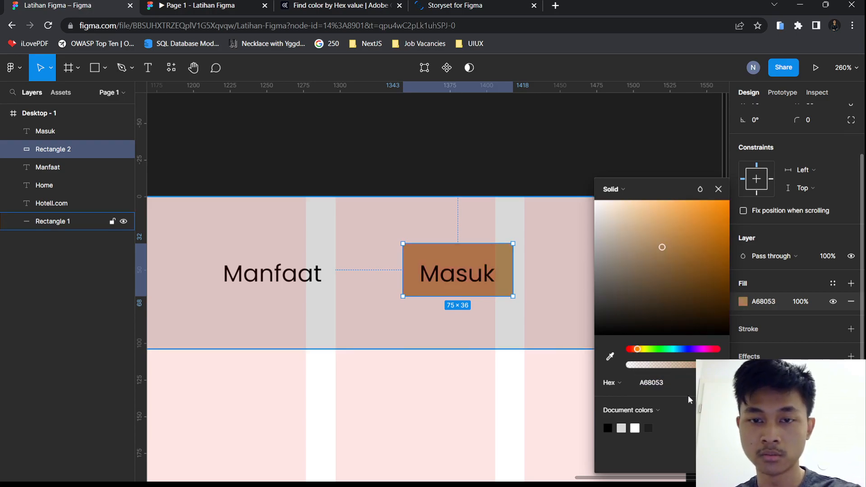
Move the brown rectangle to X 1331, Y 36 so it ends at the eleventh grid column's right edge
{"action": "left_click", "coordinate": [560, 193]}
{"action": "left_click", "coordinate": [487, 264]}
{"action": "left_click", "coordinate": [480, 251]}
{"action": "mouse_move", "coordinate": [479, 251]}
{"action": "left_mouse_down"}
{"action": "mouse_move", "coordinate": [479, 259]}
{"action": "mouse_move", "coordinate": [465, 255]}
{"action": "left_mouse_up"}
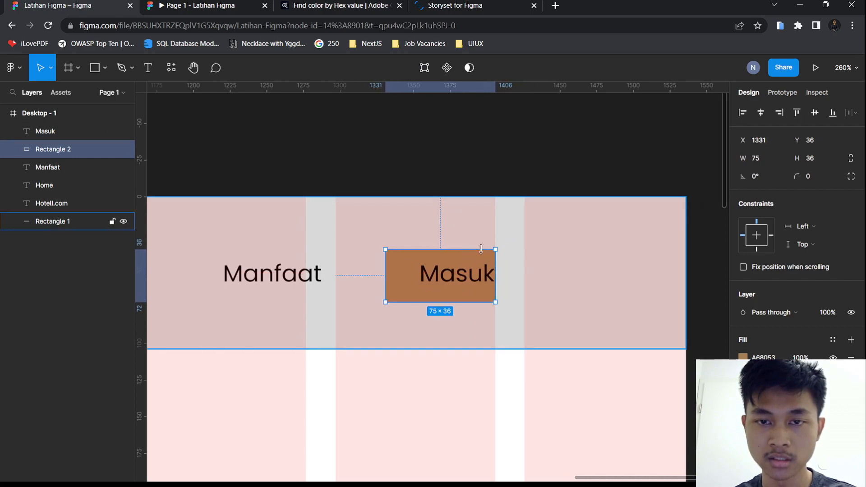
Move "Home" and "Manfaat" together along the header, away from the button, until "Manfaat" starts at X 1188, keeping Y 40
{"action": "scroll", "coordinate": [224, 251], "scroll_direction": "down", "scroll_amount": 1}
{"action": "scroll", "coordinate": [224, 251], "scroll_direction": "down", "scroll_amount": 4}
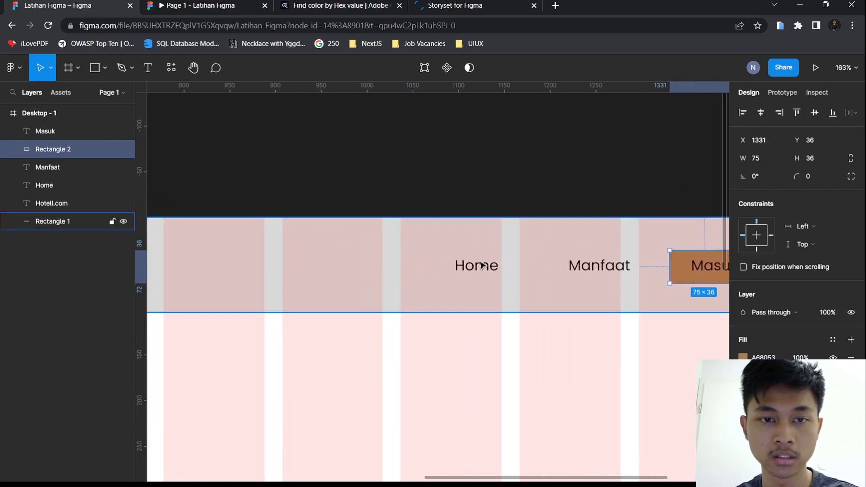
{"action": "scroll", "coordinate": [215, 257], "scroll_direction": "left", "scroll_amount": 5}
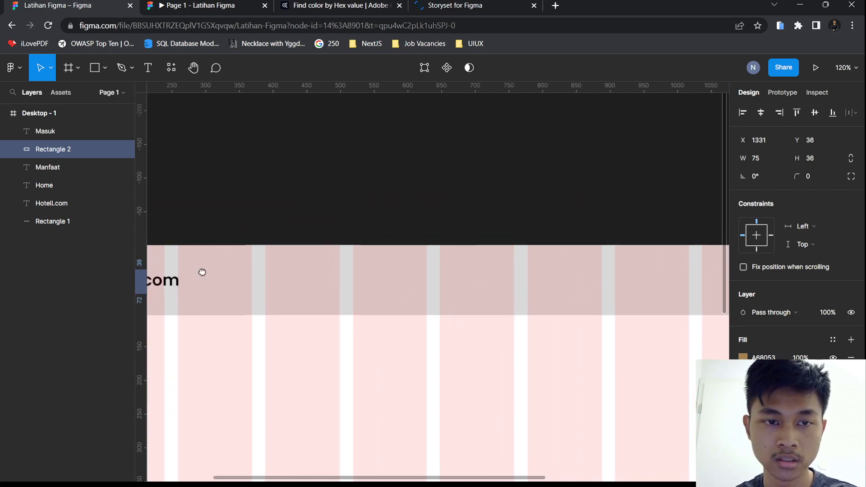
{"action": "scroll", "coordinate": [191, 271], "scroll_direction": "down", "scroll_amount": 1}
{"action": "scroll", "coordinate": [191, 270], "scroll_direction": "left", "scroll_amount": 2}
{"action": "scroll", "coordinate": [393, 273], "scroll_direction": "right", "scroll_amount": 6}
{"action": "scroll", "coordinate": [557, 270], "scroll_direction": "up", "scroll_amount": 3}
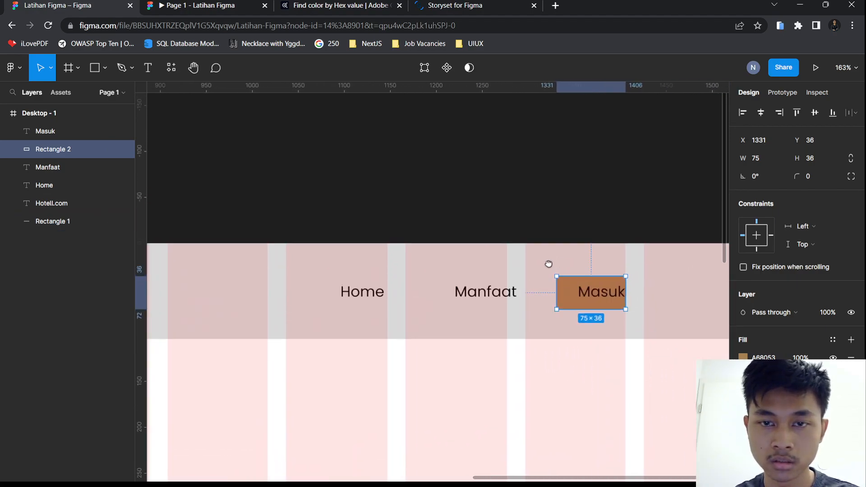
{"action": "scroll", "coordinate": [550, 265], "scroll_direction": "right", "scroll_amount": 3}
{"action": "left_click", "coordinate": [408, 285]}
{"action": "left_click", "coordinate": [304, 287], "text": "shift"}
{"action": "left_click_drag", "start_coordinate": [417, 286], "coordinate": [384, 291]}
Centre the "Masuk" text horizontally in the brown rectangle at X 1343, Y 40
{"action": "scroll", "coordinate": [534, 308], "scroll_direction": "up", "scroll_amount": 3}
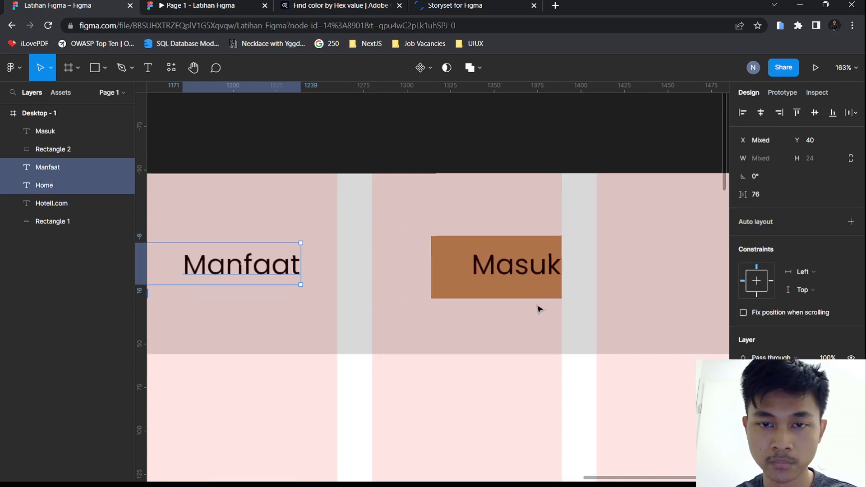
{"action": "left_click", "coordinate": [518, 279]}
{"action": "left_click_drag", "start_coordinate": [518, 279], "coordinate": [498, 273]}
{"action": "left_click", "coordinate": [398, 287]}
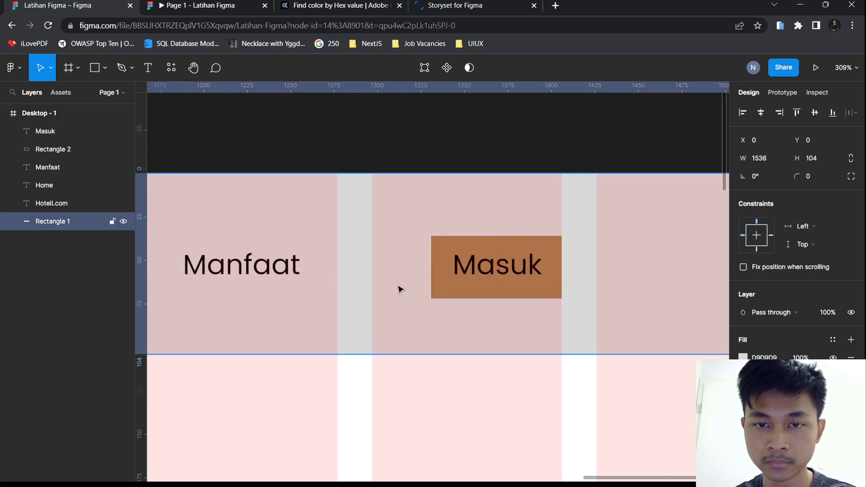
Round the brown rectangle's corners to a radius of 8 and centre it vertically on the "Masuk" text at Y 34
{"action": "left_click", "coordinate": [456, 295]}
{"action": "left_click", "coordinate": [810, 176]}
{"action": "type", "text": "8"}
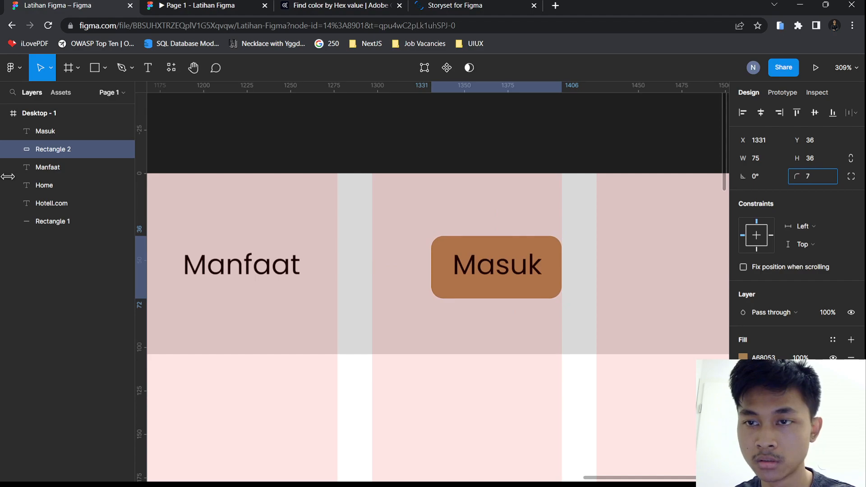
{"action": "left_click", "coordinate": [510, 275]}
{"action": "left_click", "coordinate": [524, 293]}
{"action": "left_click_drag", "start_coordinate": [523, 290], "coordinate": [523, 287]}
{"action": "left_click", "coordinate": [524, 311]}
{"action": "left_click", "coordinate": [533, 291]}
Colour the "Masuk" text DFE7F2 from the travel palette and set its font weight to Medium
{"action": "left_click", "coordinate": [523, 268]}
{"action": "scroll", "coordinate": [803, 345], "scroll_direction": "down", "scroll_amount": 1}
{"action": "left_click", "coordinate": [338, 6]}
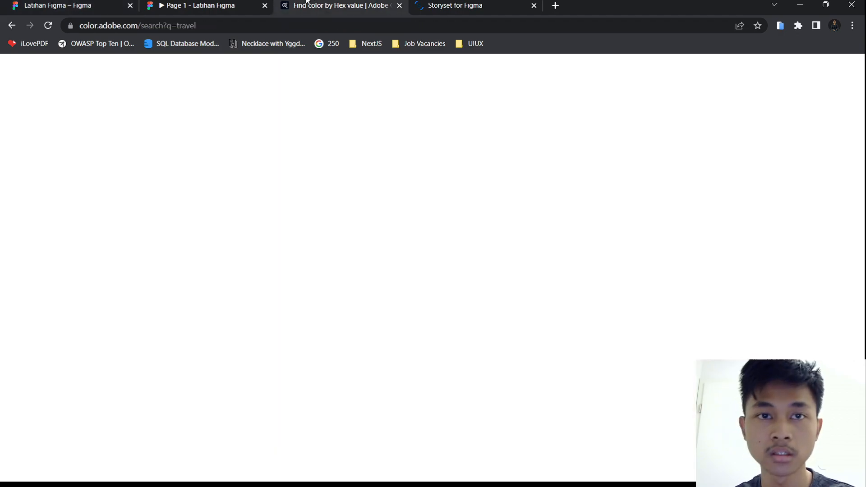
{"action": "left_click", "coordinate": [100, 7]}
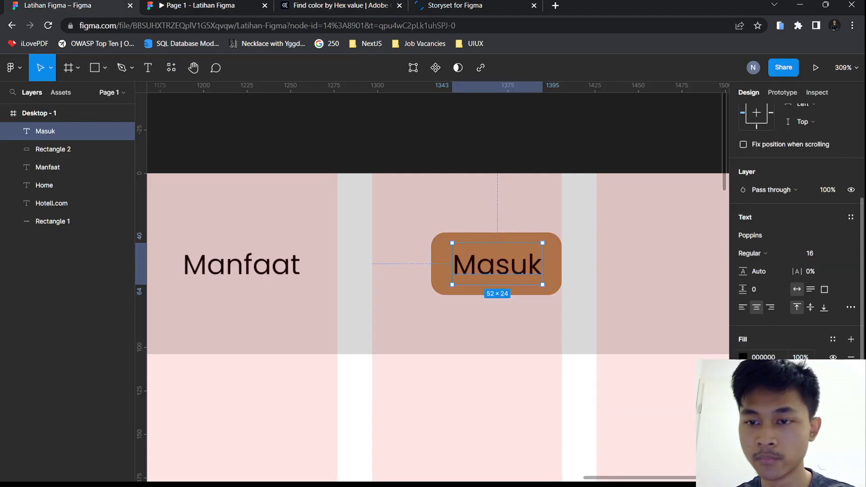
{"action": "type", "text": "DFE7F2"}
{"action": "key", "text": "Return"}
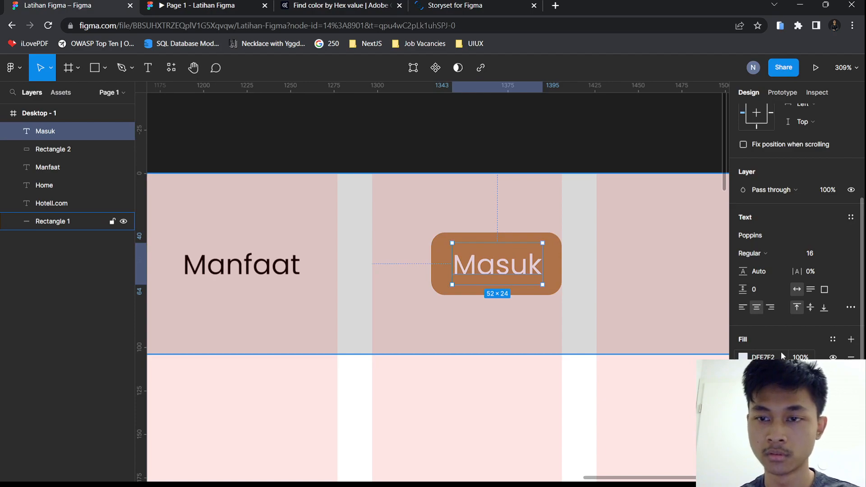
{"action": "left_click", "coordinate": [795, 258]}
{"action": "left_click", "coordinate": [778, 267]}
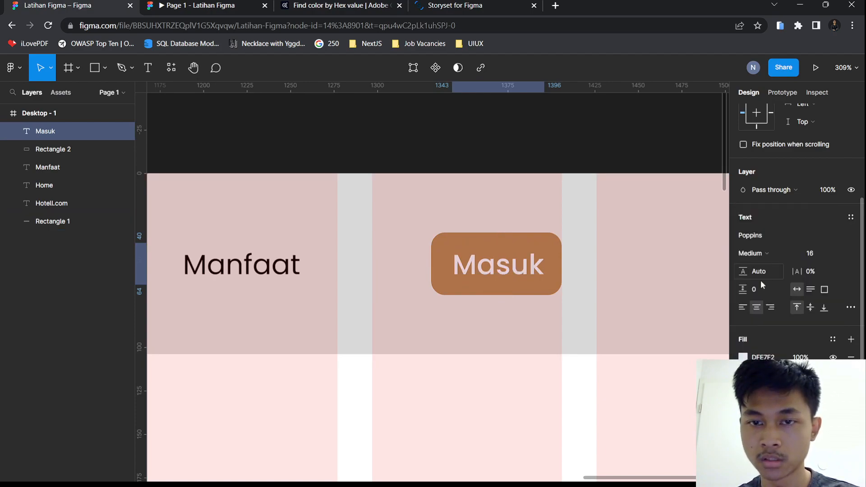
Check the header with the coloured "Masuk" button in the prototype preview and return to the design file
{"action": "left_click", "coordinate": [567, 338]}
{"action": "key", "text": "ctrl+Tab"}
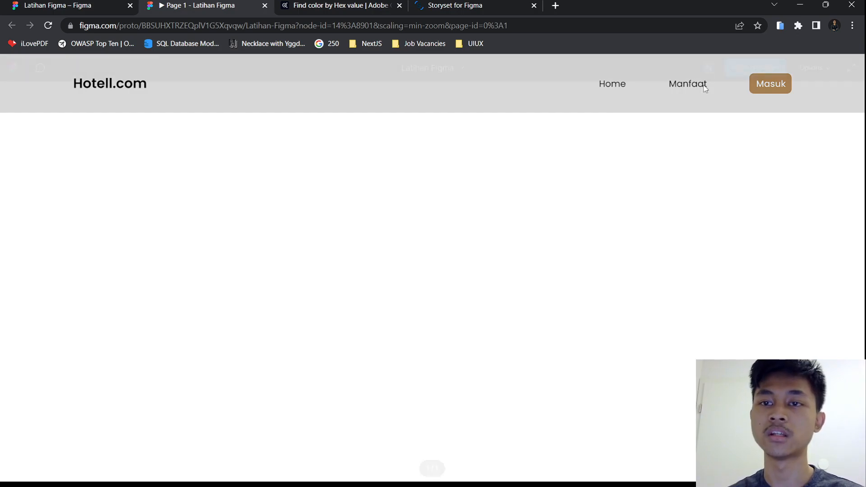
{"action": "left_click", "coordinate": [30, 5]}
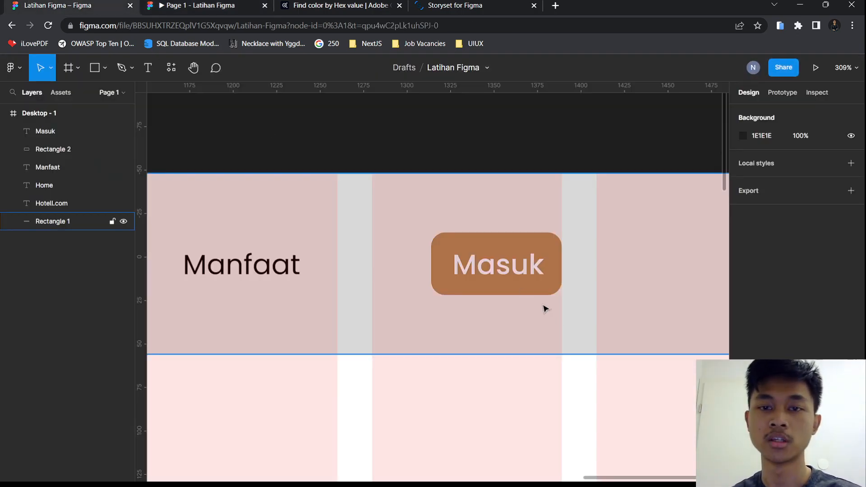
{"action": "scroll", "coordinate": [529, 300], "scroll_direction": "down", "scroll_amount": 2}
{"action": "left_click", "coordinate": [526, 291]}
{"action": "left_click", "coordinate": [807, 375]}
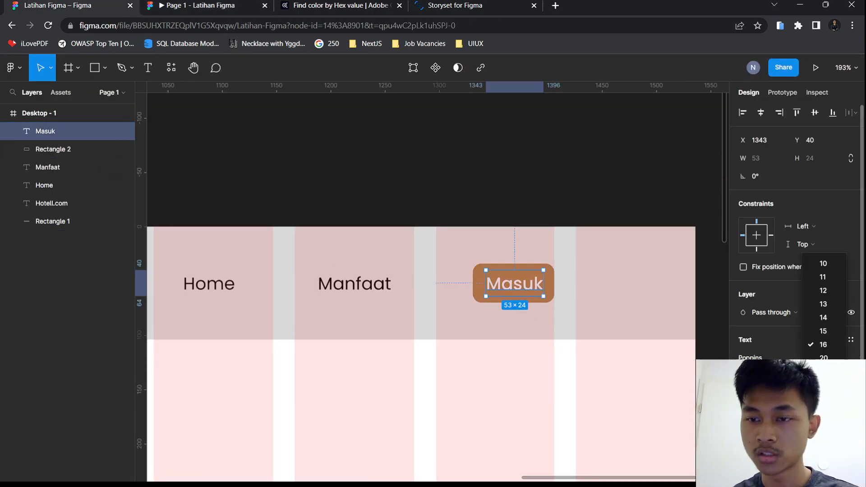
{"action": "left_click", "coordinate": [807, 386]}
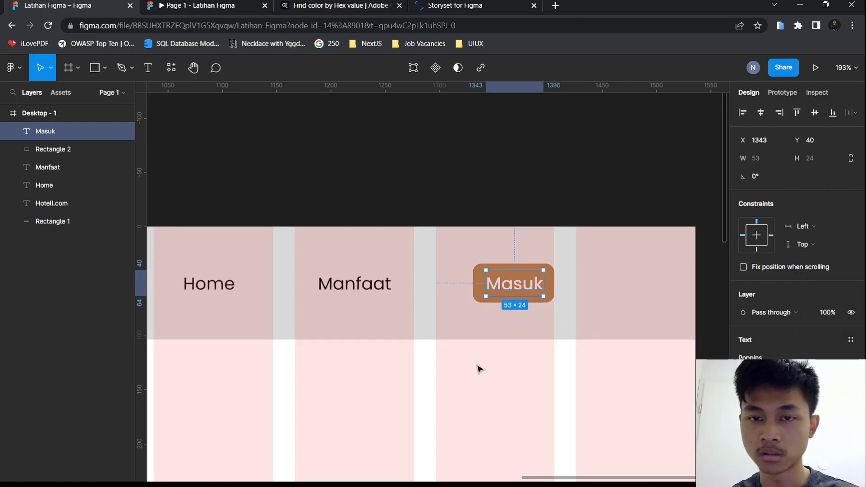
{"action": "left_click", "coordinate": [518, 348]}
Set the font size of the "Home", "Manfaat" and "Masuk" texts to 20
{"action": "scroll", "coordinate": [508, 291], "scroll_direction": "down", "scroll_amount": 1}
{"action": "left_click", "coordinate": [358, 286]}
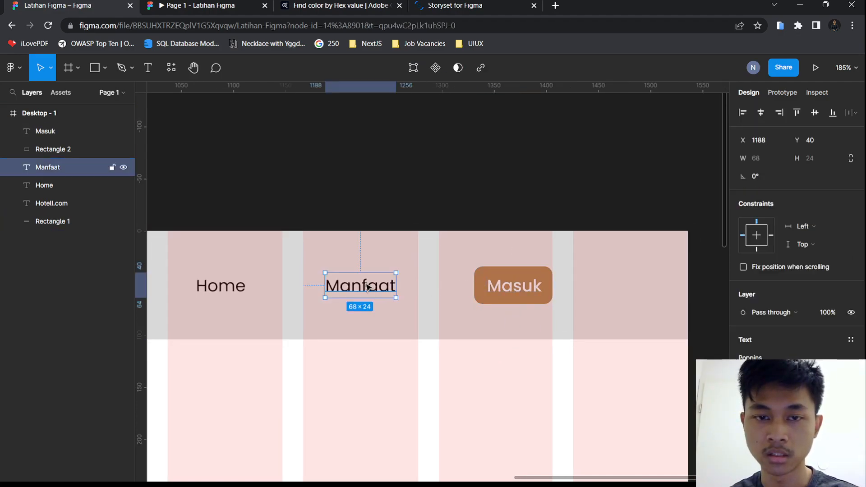
{"action": "left_click", "coordinate": [220, 286], "text": "shift"}
{"action": "left_click", "coordinate": [551, 306], "text": "shift"}
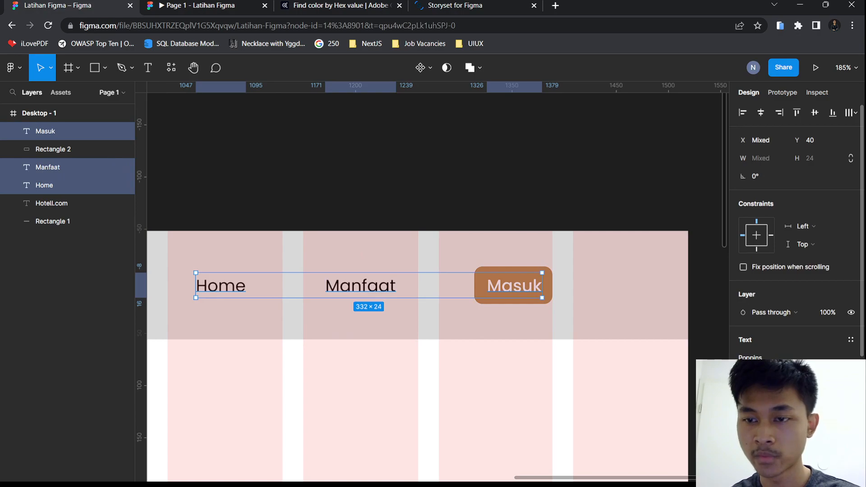
{"action": "left_click", "coordinate": [812, 375]}
{"action": "left_click", "coordinate": [824, 358]}
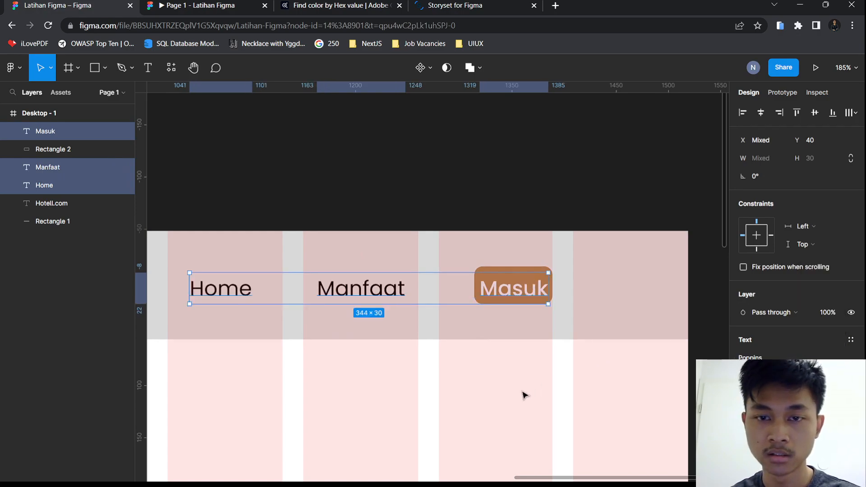
{"action": "left_click", "coordinate": [522, 394]}
Align the brown rectangle vertically with the enlarged "Masuk" text and centre the text in it at X 1332, Y 40
{"action": "left_click", "coordinate": [510, 285]}
{"action": "left_click", "coordinate": [512, 270]}
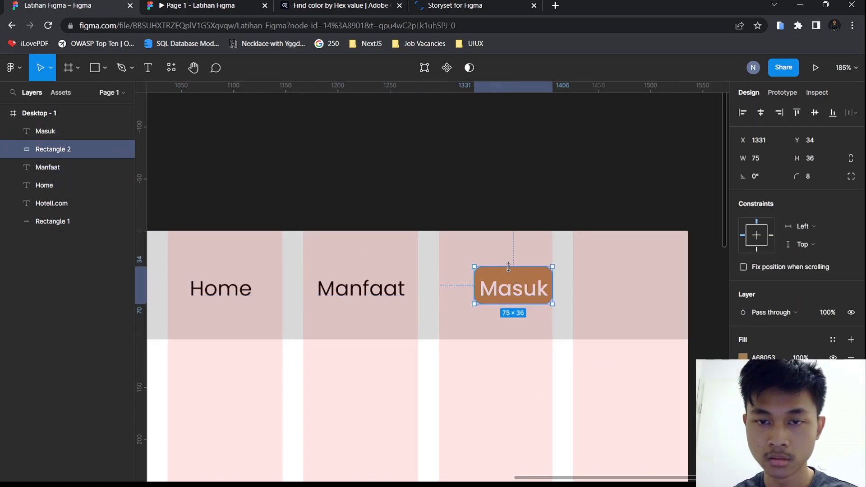
{"action": "left_click_drag", "start_coordinate": [513, 275], "coordinate": [510, 277]}
{"action": "left_click", "coordinate": [541, 393]}
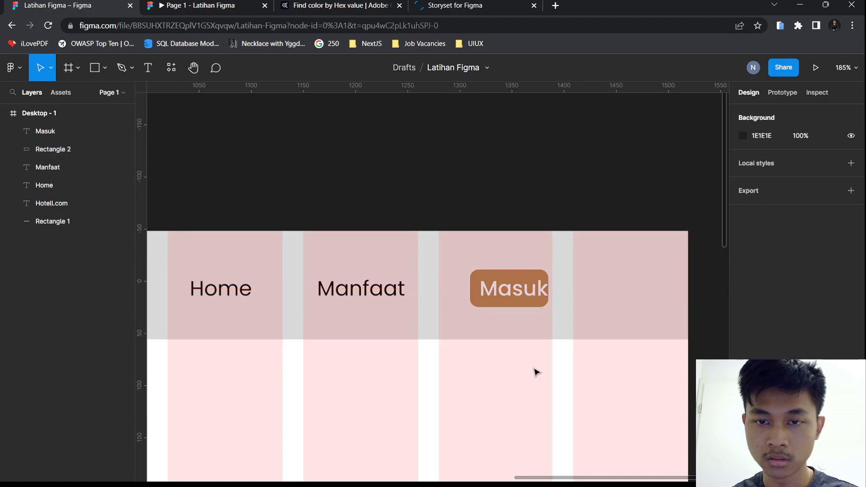
{"action": "left_click", "coordinate": [519, 287]}
{"action": "left_click_drag", "start_coordinate": [528, 291], "coordinate": [512, 290]}
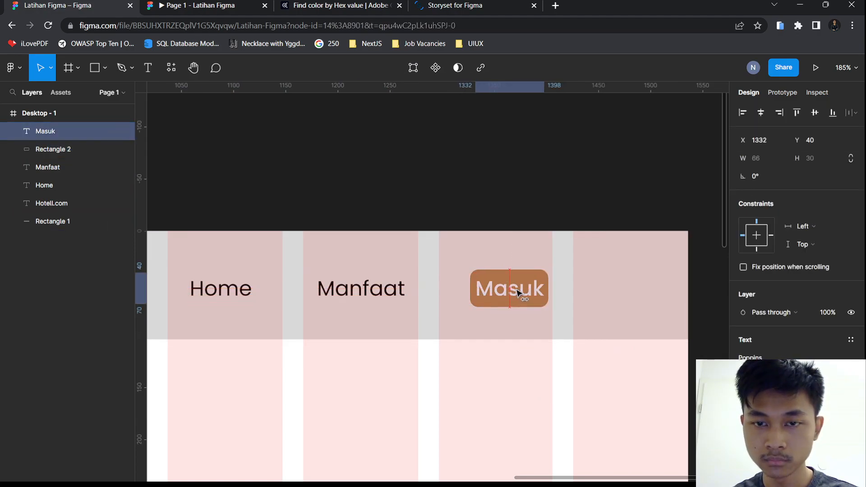
{"action": "left_click", "coordinate": [508, 409]}
Widen the brown rectangle to about 86, centre "Masuk" in it at X 1326, and check the header in the prototype preview
{"action": "left_click", "coordinate": [247, 5]}
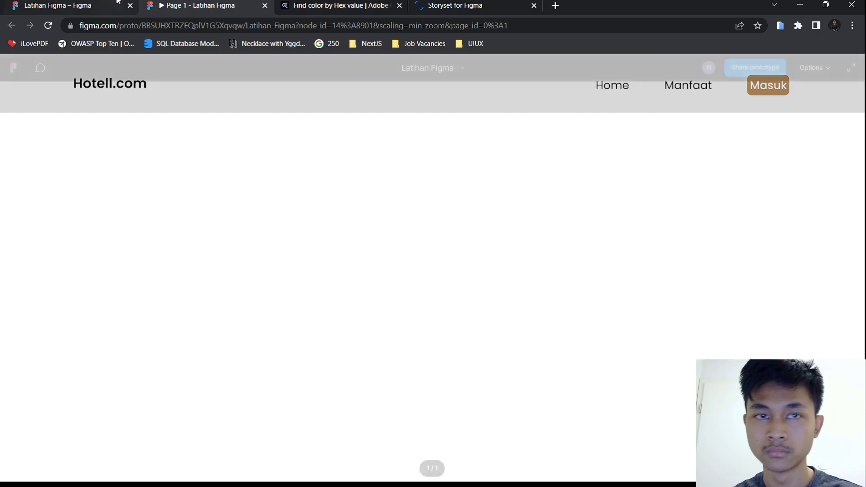
{"action": "key", "text": "ctrl+shift+Tab"}
{"action": "left_click", "coordinate": [519, 272]}
{"action": "mouse_move", "coordinate": [469, 287]}
{"action": "left_mouse_down"}
{"action": "mouse_move", "coordinate": [459, 286]}
{"action": "mouse_move", "coordinate": [508, 291]}
{"action": "mouse_move", "coordinate": [480, 293]}
{"action": "left_mouse_up"}
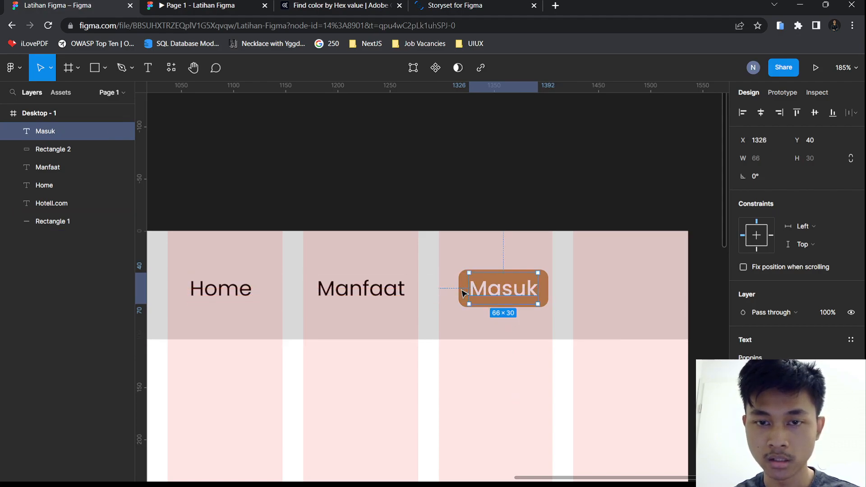
{"action": "key", "text": "ctrl+Tab"}
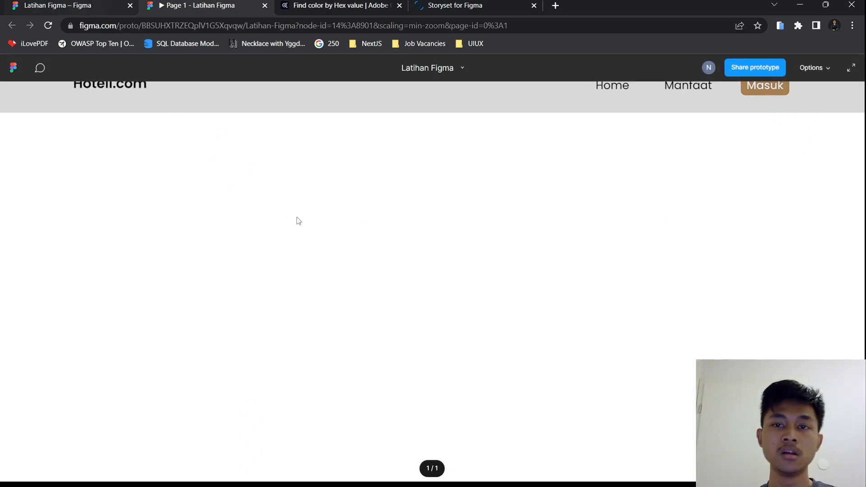
{"action": "left_click", "coordinate": [95, 6]}
Group the "Masuk" text with its brown rectangle and name the group "Login Button"
{"action": "scroll", "coordinate": [325, 357], "scroll_direction": "down", "scroll_amount": 3}
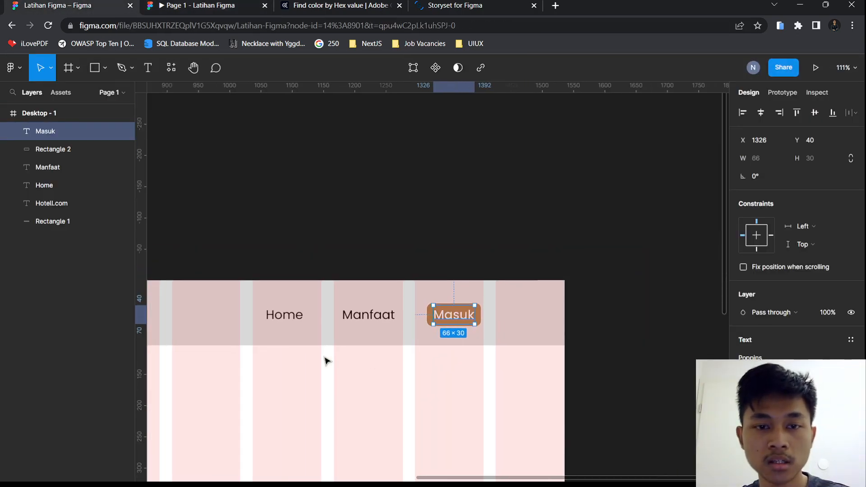
{"action": "left_click_drag", "start_coordinate": [324, 357], "coordinate": [496, 328]}
{"action": "left_click", "coordinate": [487, 310]}
{"action": "left_click", "coordinate": [456, 289], "text": "shift"}
{"action": "left_click", "coordinate": [519, 292], "text": "shift"}
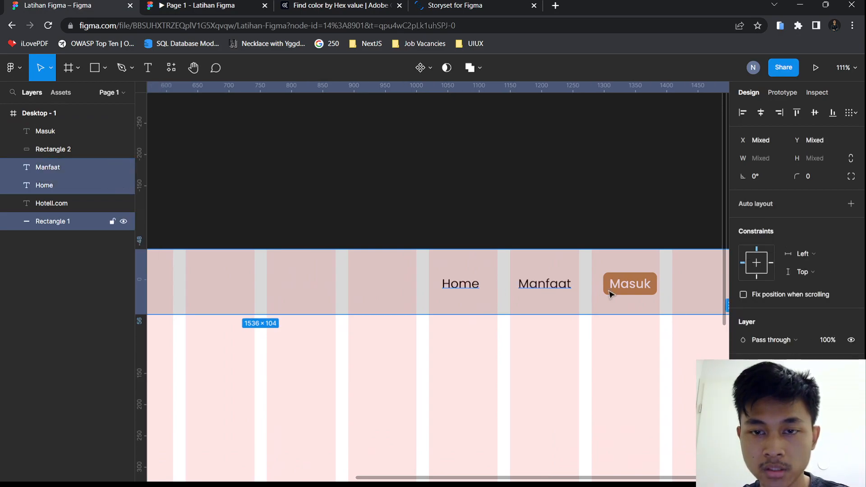
{"action": "left_click", "coordinate": [605, 293], "text": "shift"}
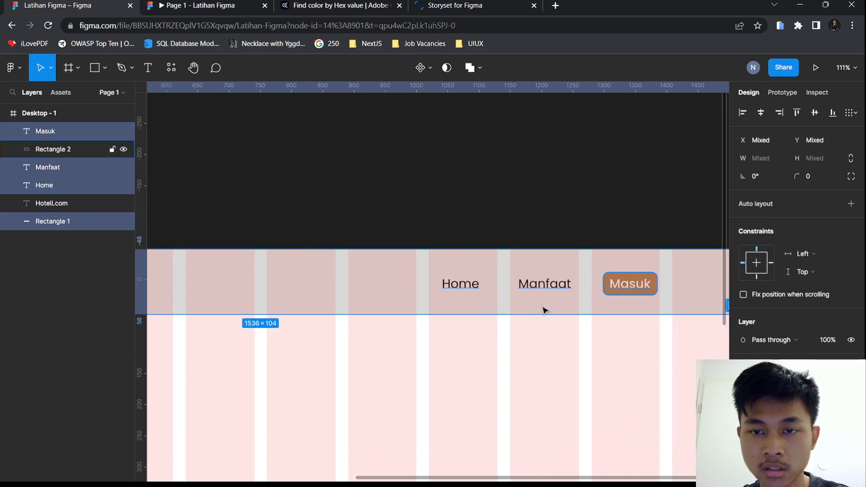
{"action": "left_click", "coordinate": [51, 131]}
{"action": "left_click", "coordinate": [53, 149], "text": "shift"}
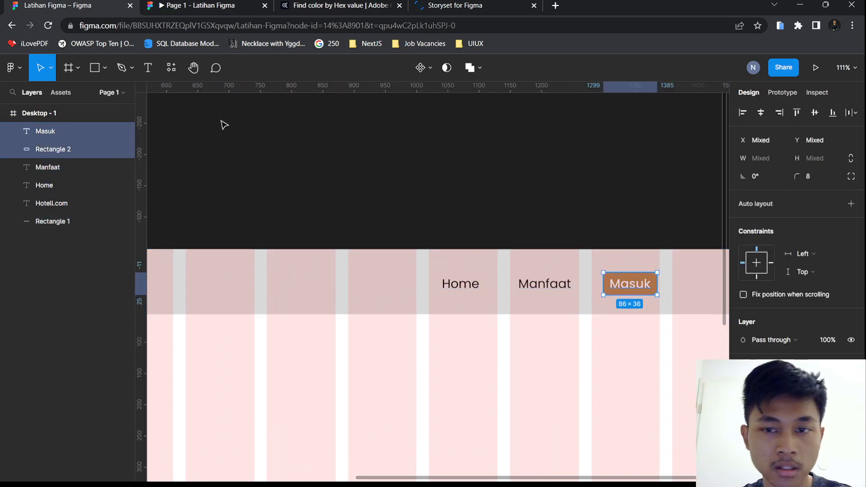
{"action": "key", "text": "ctrl+g"}
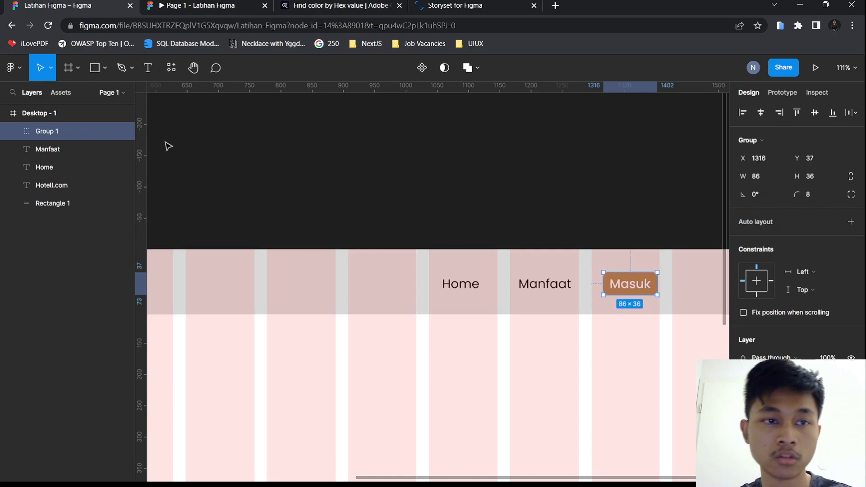
{"action": "double_click", "coordinate": [48, 131]}
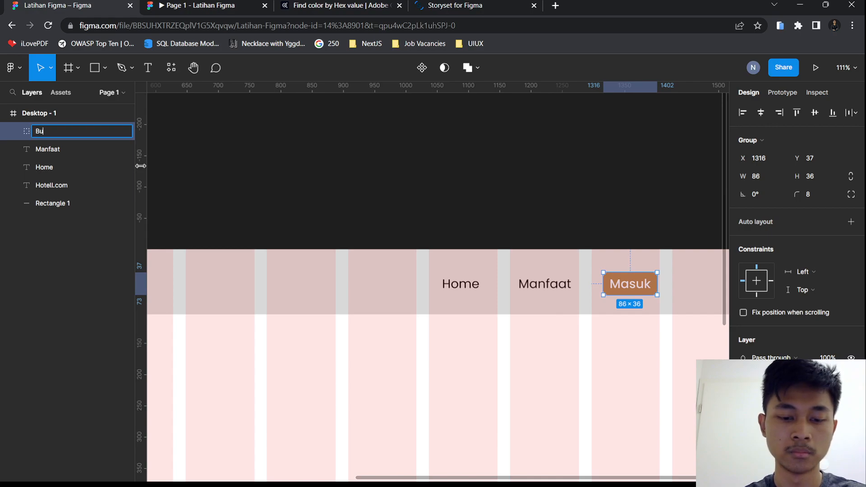
{"action": "type", "text": "Login Button"}
{"action": "key", "text": "Return"}
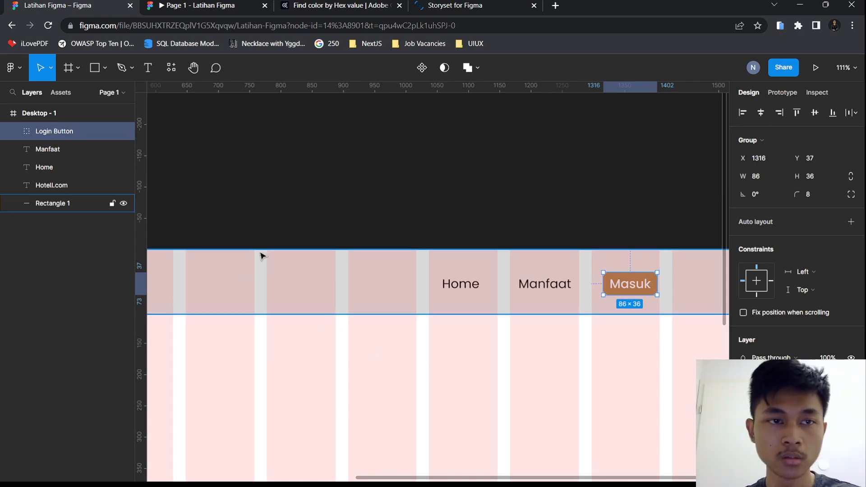
Group the login button, "Manfaat", "Home", "Hotell.com" and the header rectangle, naming the group "Navbar"
{"action": "left_click", "coordinate": [51, 203], "text": "shift"}
{"action": "scroll", "coordinate": [285, 342], "scroll_direction": "down", "scroll_amount": 4, "text": "ctrl"}
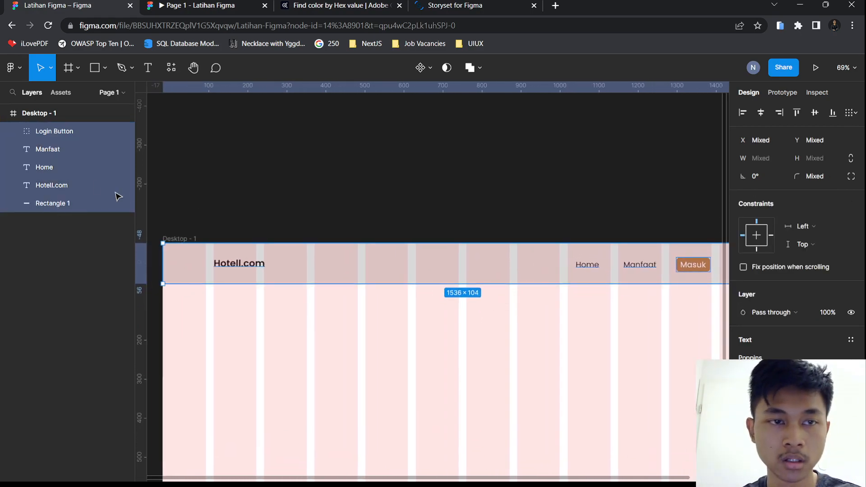
{"action": "key", "text": "ctrl+g"}
{"action": "key", "text": "ctrl+r"}
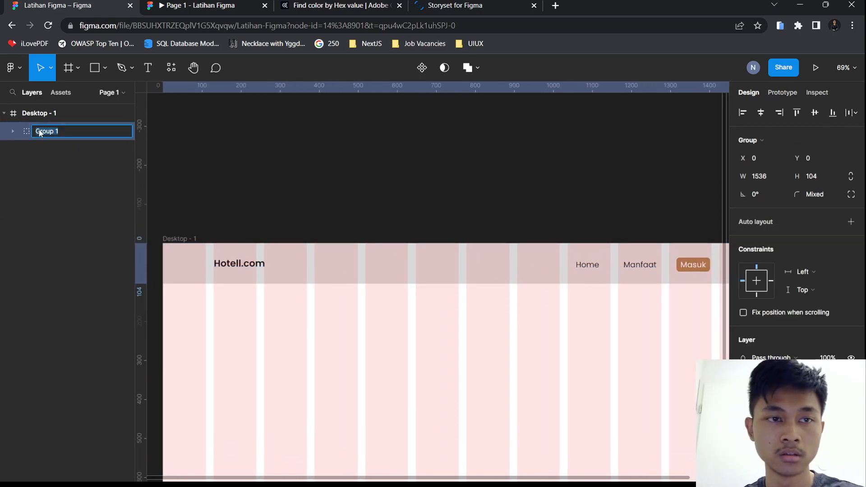
{"action": "type", "text": "Navbar"}
{"action": "key", "text": "Return"}
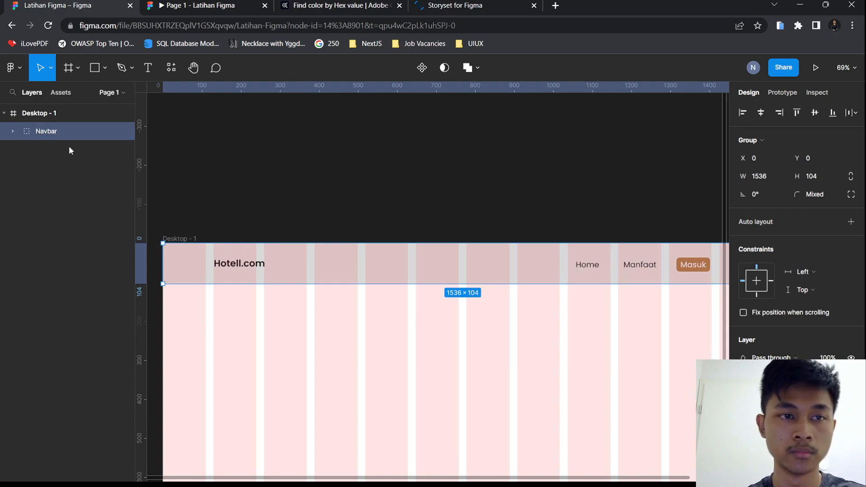
Rename the navigation group as "Header"
{"action": "double_click", "coordinate": [51, 132]}
{"action": "type", "text": "Header"}
{"action": "key", "text": "Return"}
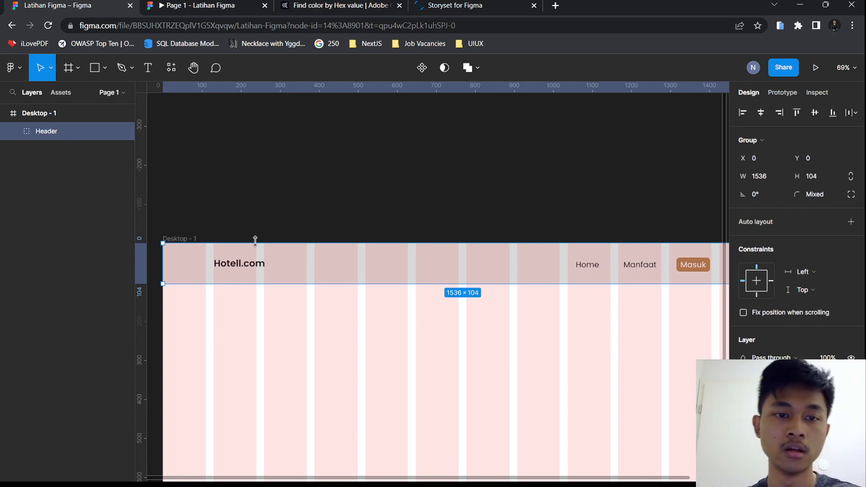
Draw a full-width rectangle filling the frame below the header, check it in the prototype preview and return to the design file
{"action": "scroll", "coordinate": [328, 327], "scroll_direction": "down", "scroll_amount": 2}
{"action": "scroll", "coordinate": [328, 327], "scroll_direction": "down", "scroll_amount": 3}
{"action": "left_click", "coordinate": [105, 67]}
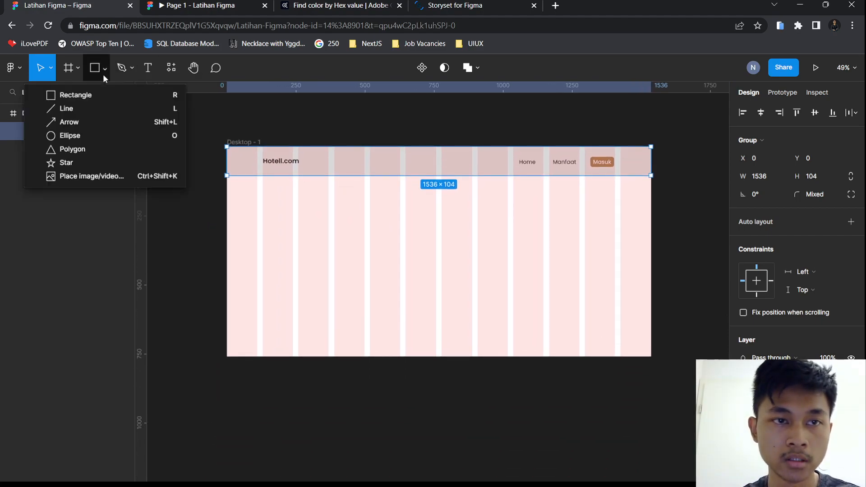
{"action": "left_click", "coordinate": [84, 94]}
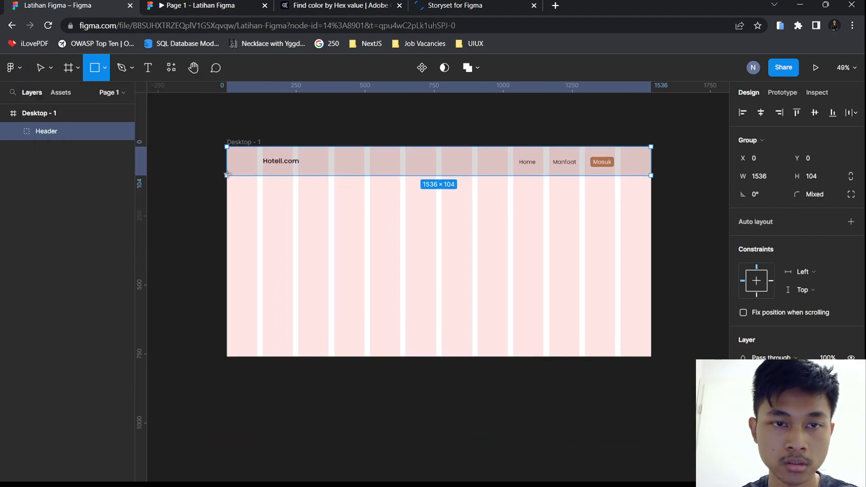
{"action": "left_click_drag", "start_coordinate": [227, 175], "coordinate": [651, 356]}
{"action": "left_click", "coordinate": [646, 411]}
{"action": "left_click", "coordinate": [235, 6]}
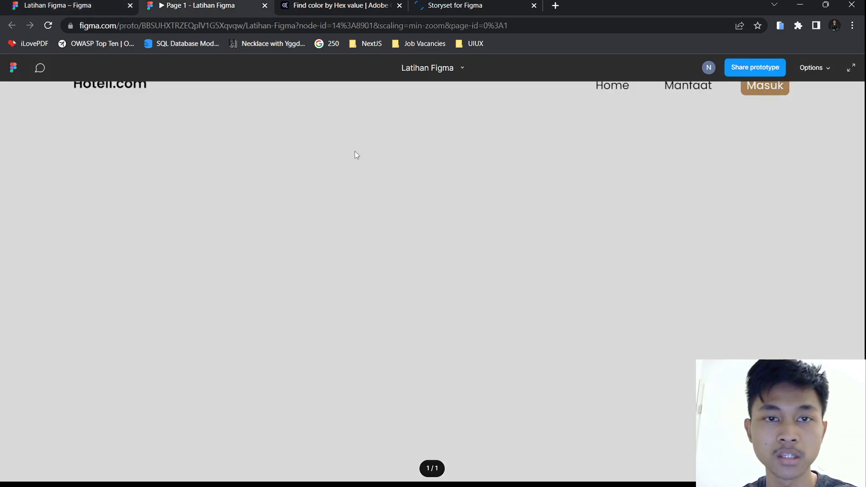
{"action": "left_click", "coordinate": [41, 4]}
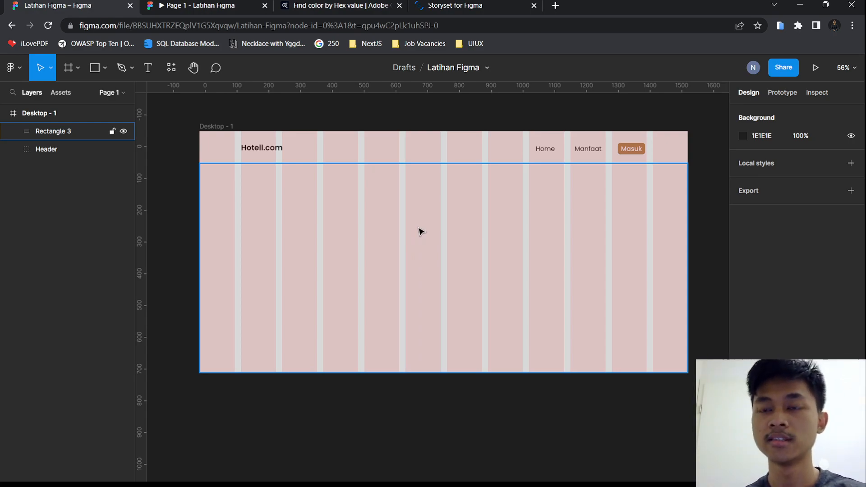
Add the text "Cari tempat menginap yang nyaman dengan mudah" on the new rectangle below the "Hotell.com" logo
{"action": "scroll", "coordinate": [464, 244], "scroll_direction": "up", "scroll_amount": 1}
{"action": "scroll", "coordinate": [417, 228], "scroll_direction": "left", "scroll_amount": 1}
{"action": "left_click", "coordinate": [148, 68]}
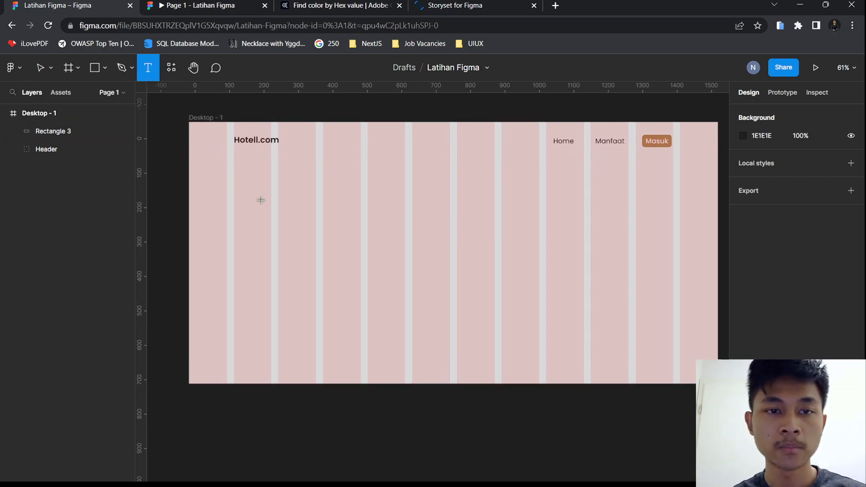
{"action": "left_click", "coordinate": [234, 213]}
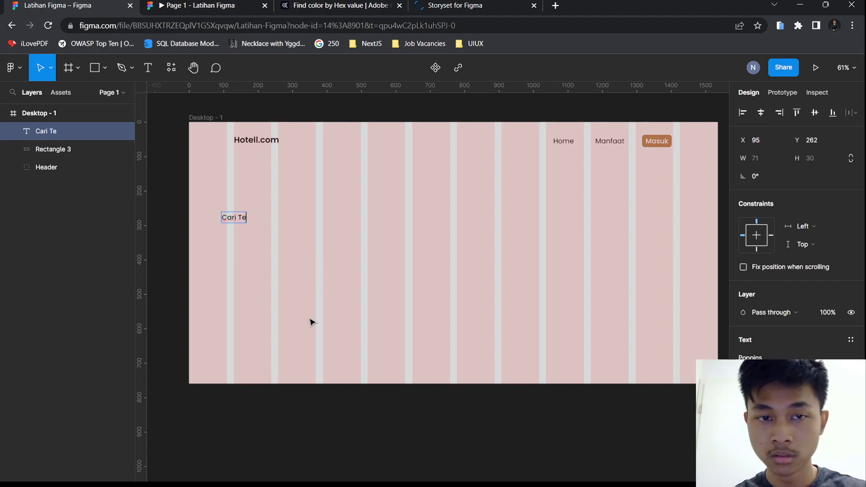
{"action": "type", "text": "tempa"}
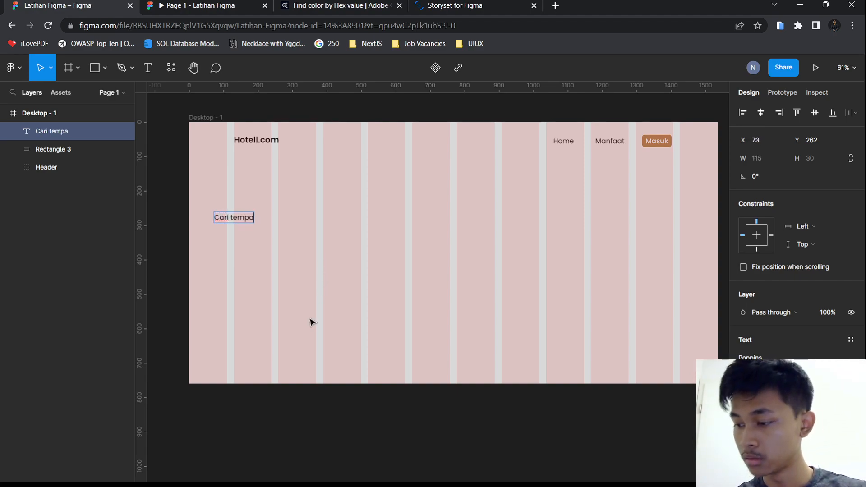
{"action": "type", "text": "t menginap yang"}
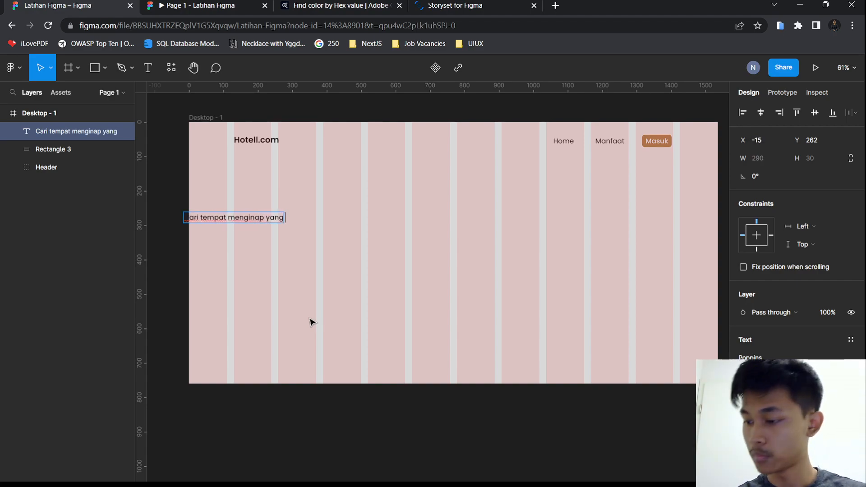
{"action": "type", "text": " nyaman dengan mdah"}
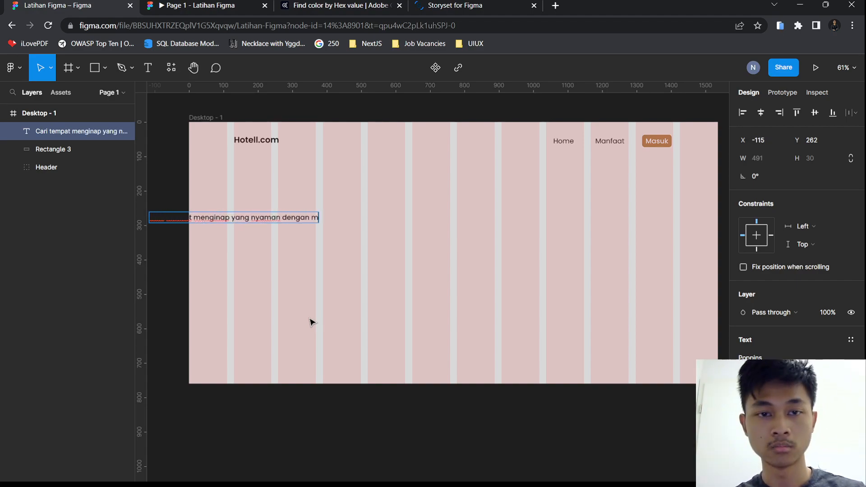
{"action": "key", "text": "BackSpace"}
{"action": "key", "text": "BackSpace"}
{"action": "key", "text": "BackSpace"}
{"action": "type", "text": "udah"}
{"action": "key", "text": "Escape"}
Move the new text to X 130, Y 267 so it lines up with the "Hotell.com" logo
{"action": "left_click_drag", "start_coordinate": [258, 221], "coordinate": [351, 225]}
{"action": "left_click", "coordinate": [396, 269]}
{"action": "left_click", "coordinate": [383, 224]}
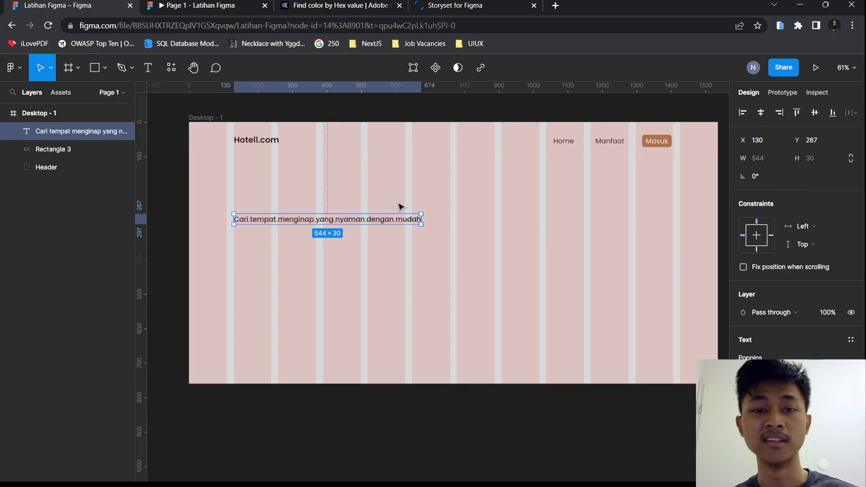
Set the "Cari tempat menginap" text to Bold with font size 40
{"action": "scroll", "coordinate": [516, 234], "scroll_direction": "up", "scroll_amount": 3}
{"action": "scroll", "coordinate": [517, 234], "scroll_direction": "down", "scroll_amount": 2}
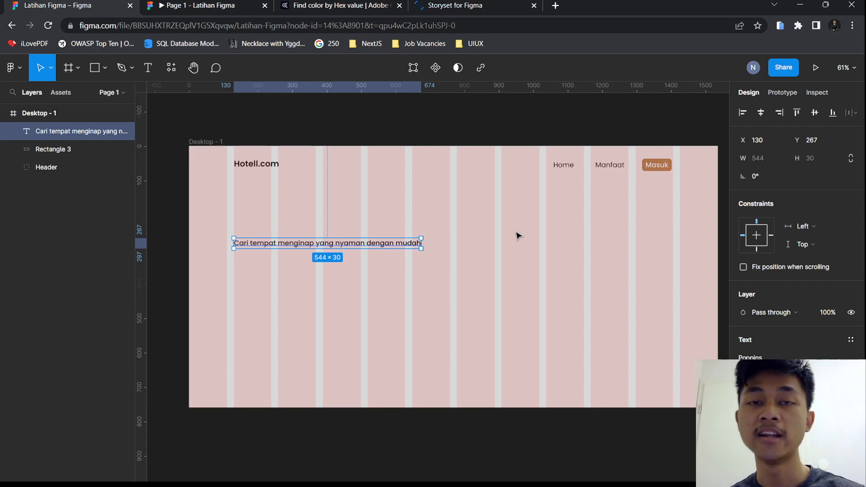
{"action": "scroll", "coordinate": [775, 294], "scroll_direction": "down", "scroll_amount": 3}
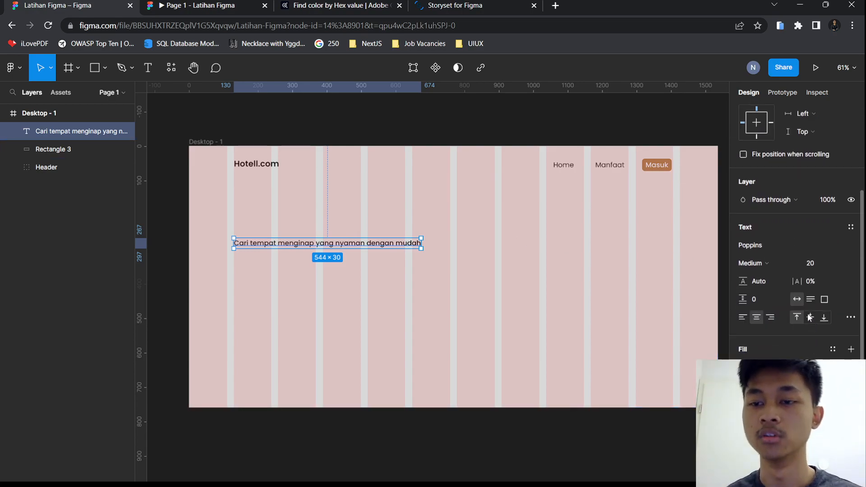
{"action": "left_click", "coordinate": [793, 263]}
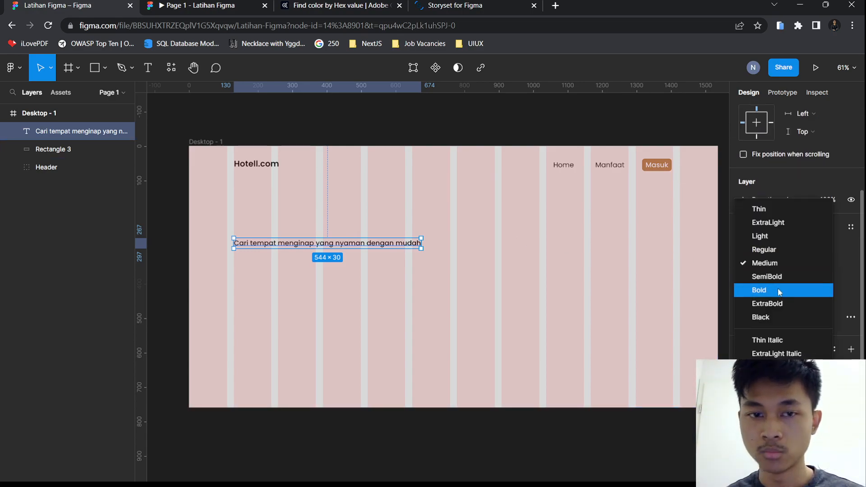
{"action": "left_click", "coordinate": [780, 292]}
{"action": "left_click", "coordinate": [839, 266]}
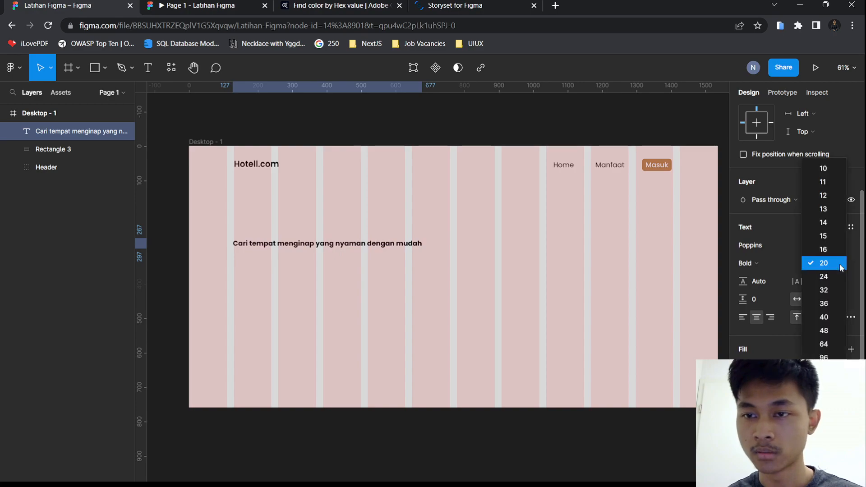
{"action": "left_click", "coordinate": [840, 318]}
Wrap the heading onto two left-aligned lines in a text box about 720 wide and place it at X 130, Y 260
{"action": "mouse_move", "coordinate": [456, 245]}
{"action": "left_mouse_down"}
{"action": "mouse_move", "coordinate": [582, 244]}
{"action": "mouse_move", "coordinate": [455, 245]}
{"action": "left_mouse_up"}
{"action": "left_click", "coordinate": [745, 320]}
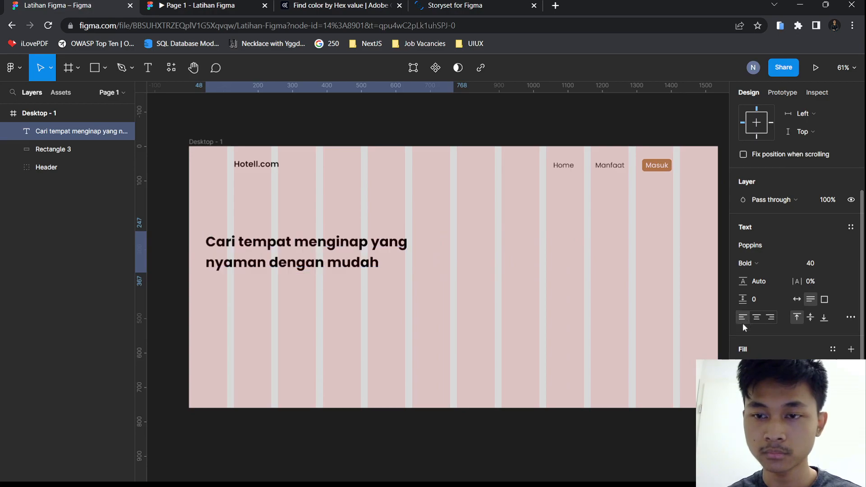
{"action": "left_click_drag", "start_coordinate": [357, 244], "coordinate": [385, 249]}
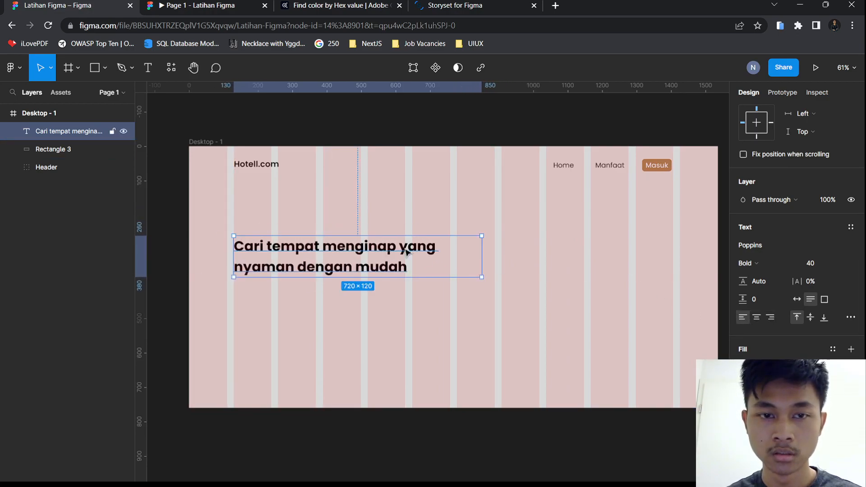
Apply the dark colour from the Adobe Color page to the heading and check it in the prototype preview
{"action": "left_click", "coordinate": [340, 5]}
{"action": "left_click", "coordinate": [164, 270]}
{"action": "left_click", "coordinate": [68, 6]}
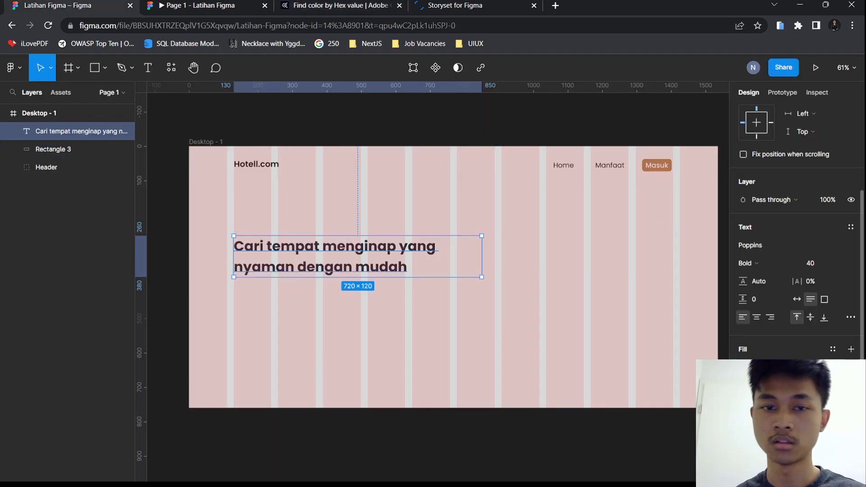
{"action": "left_click", "coordinate": [512, 333]}
{"action": "left_click", "coordinate": [203, 5]}
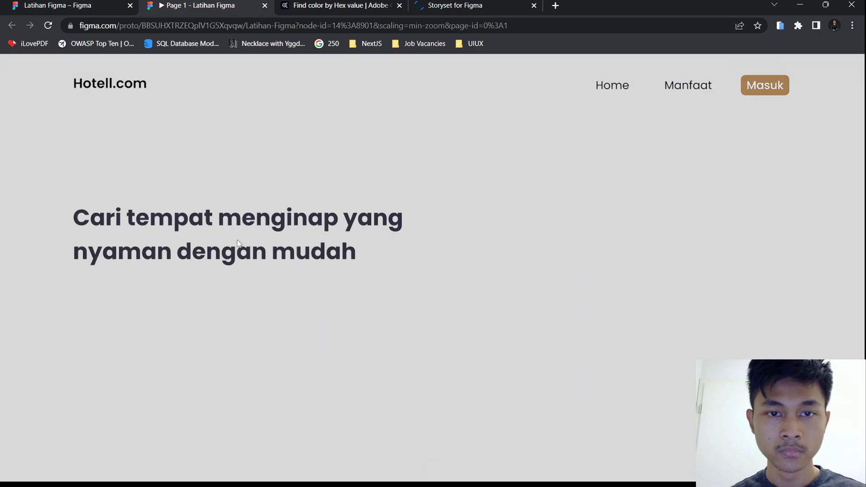
Return to the design file, raise the heading slightly and shorten the large rectangle from below, leaving a strip of the frame uncovered
{"action": "left_click", "coordinate": [75, 6]}
{"action": "left_click_drag", "start_coordinate": [282, 247], "coordinate": [283, 237]}
{"action": "left_click", "coordinate": [487, 370]}
{"action": "left_click_drag", "start_coordinate": [496, 408], "coordinate": [487, 371]}
{"action": "key", "text": "Escape"}
Check the raised heading and shortened rectangle in the prototype preview and return to the design file
{"action": "scroll", "coordinate": [338, 270], "scroll_direction": "down", "scroll_amount": 2}
{"action": "scroll", "coordinate": [338, 271], "scroll_direction": "right", "scroll_amount": 2}
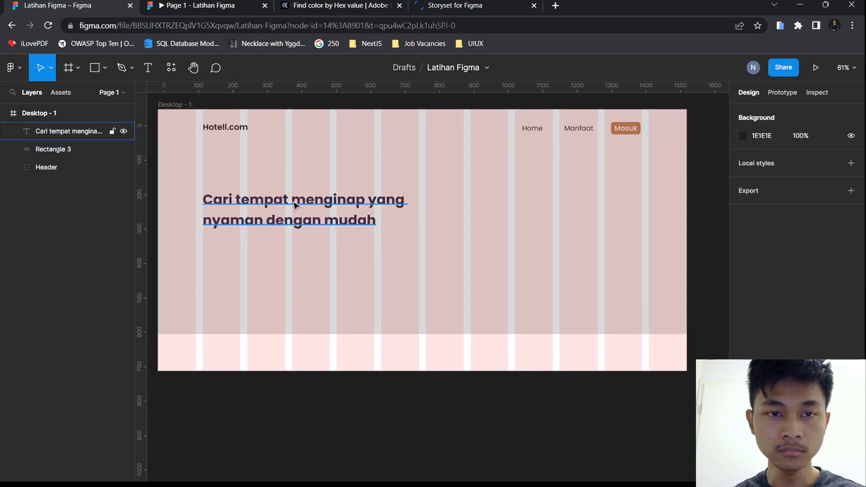
{"action": "key", "text": "ctrl+Tab"}
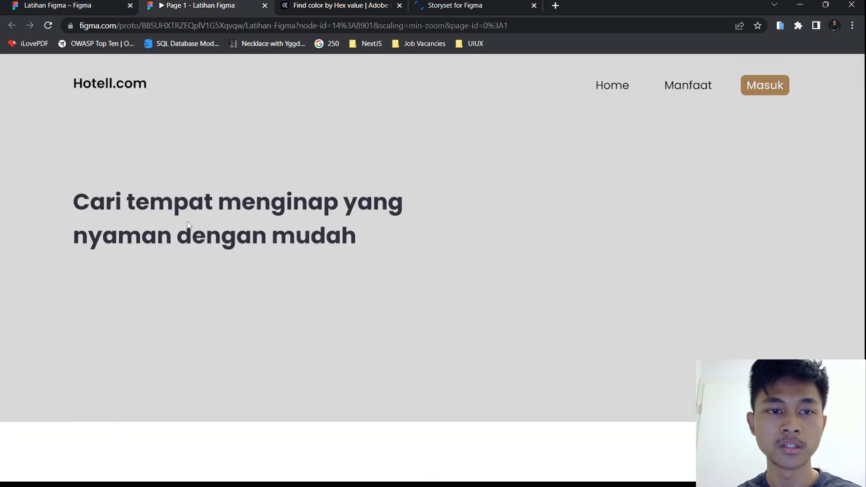
{"action": "key", "text": "ctrl+shift+Tab"}
Duplicate the heading directly below the original at X 130, Y 366 and select the copy's text
{"action": "scroll", "coordinate": [342, 239], "scroll_direction": "up", "scroll_amount": 2}
{"action": "left_click_drag", "start_coordinate": [274, 194], "coordinate": [329, 284]}
{"action": "double_click", "coordinate": [329, 284]}
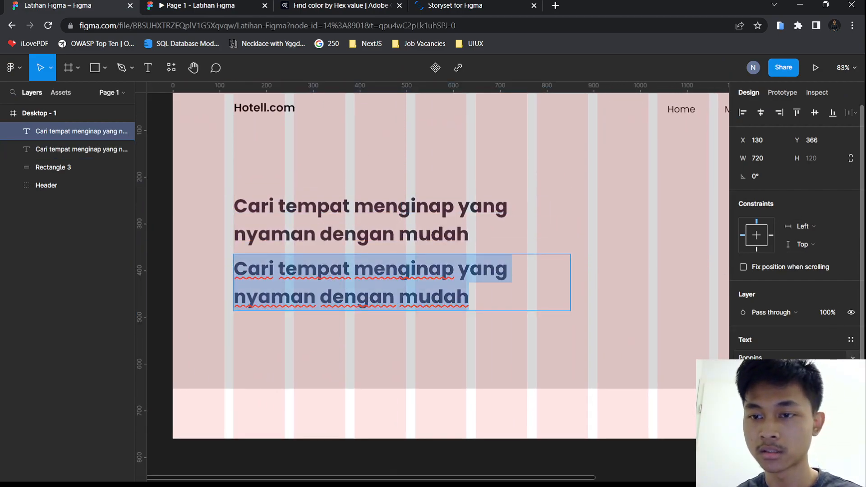
Set the duplicated text to font size 20 and Medium weight, and select its wording for editing
{"action": "left_click", "coordinate": [834, 375]}
{"action": "left_click", "coordinate": [828, 322]}
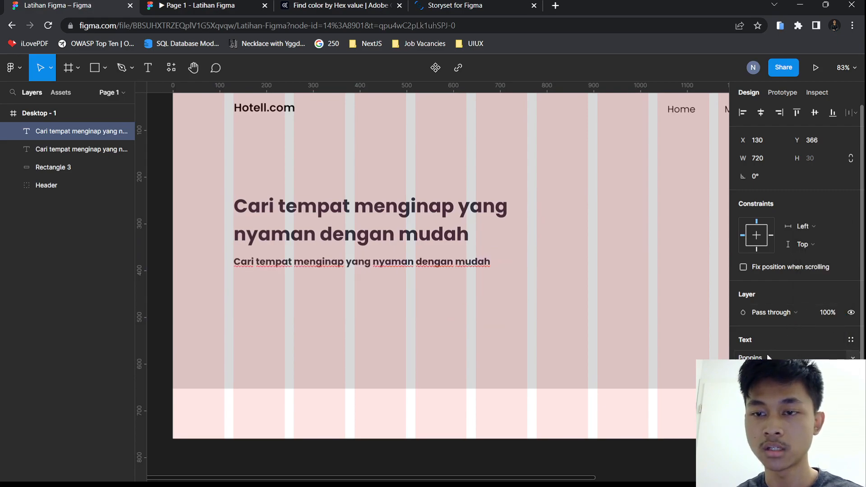
{"action": "left_click", "coordinate": [766, 375]}
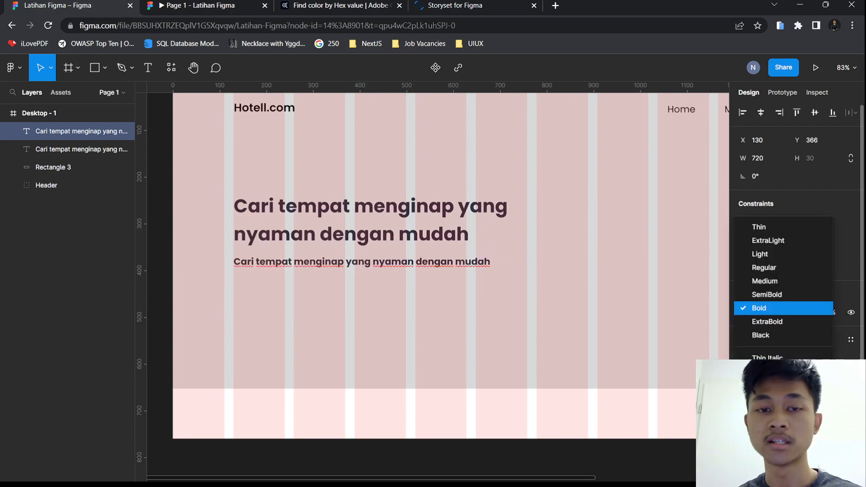
{"action": "left_click", "coordinate": [783, 281]}
{"action": "double_click", "coordinate": [342, 269]}
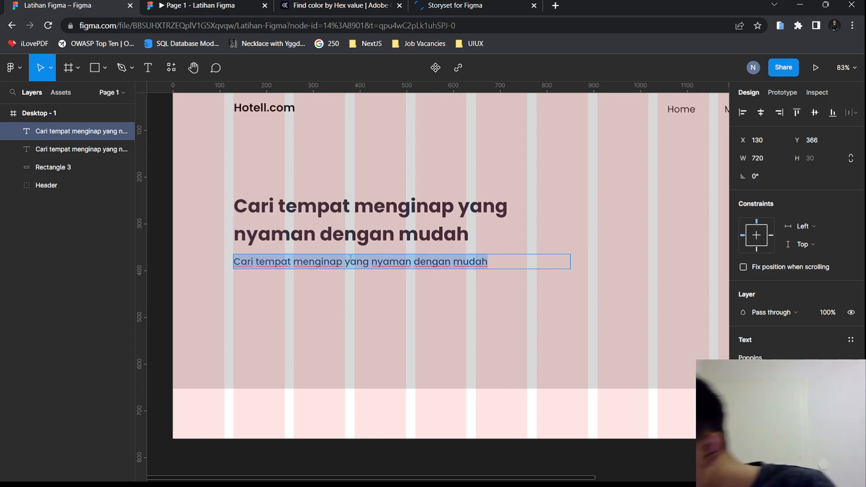
Replace the duplicated text's wording with "Semua hotel akan sesuai dengan preference kamu!" and deselect it
{"action": "type", "text": "Semua"}
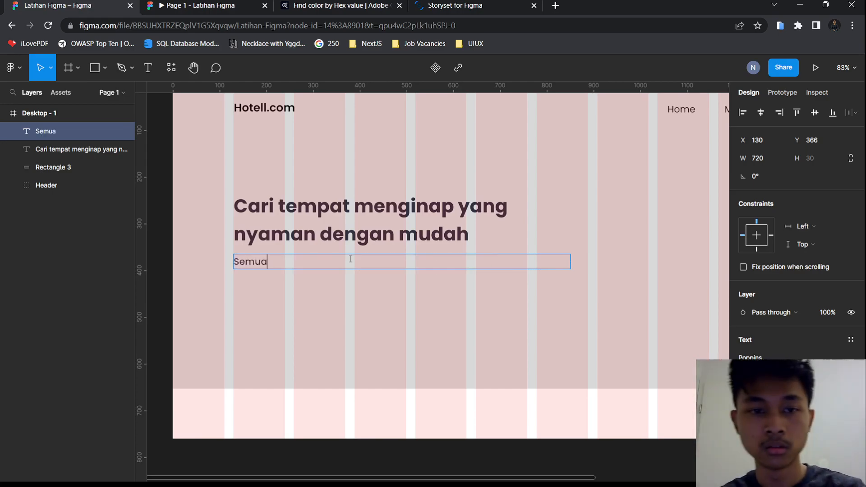
{"action": "type", "text": " akan sesuai dengan"}
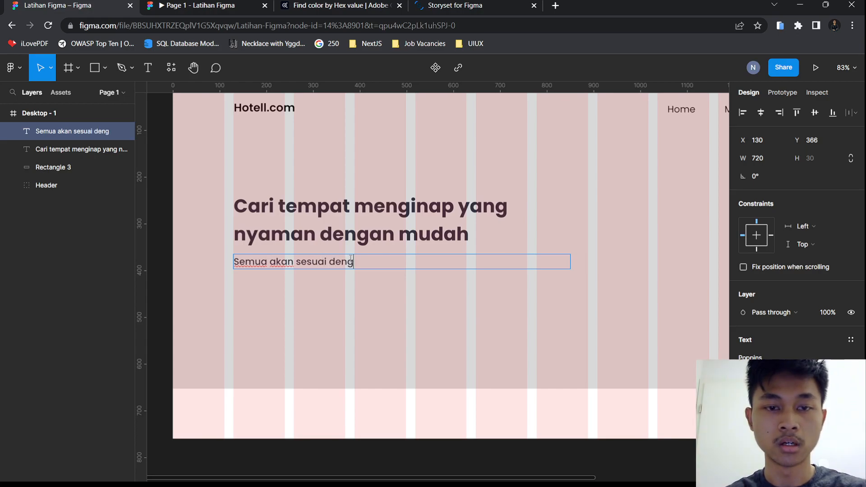
{"action": "key", "text": "ctrl+BackSpace"}
{"action": "key", "text": "ctrl+BackSpace"}
{"action": "key", "text": "ctrl+BackSpace"}
{"action": "type", "text": "hotel akan sesuai"}
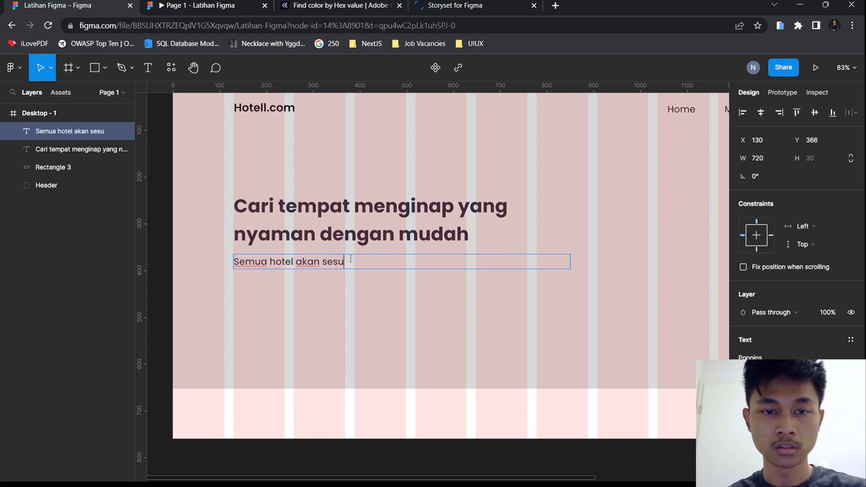
{"action": "key", "text": "ctrl+BackSpace"}
{"action": "type", "text": "s"}
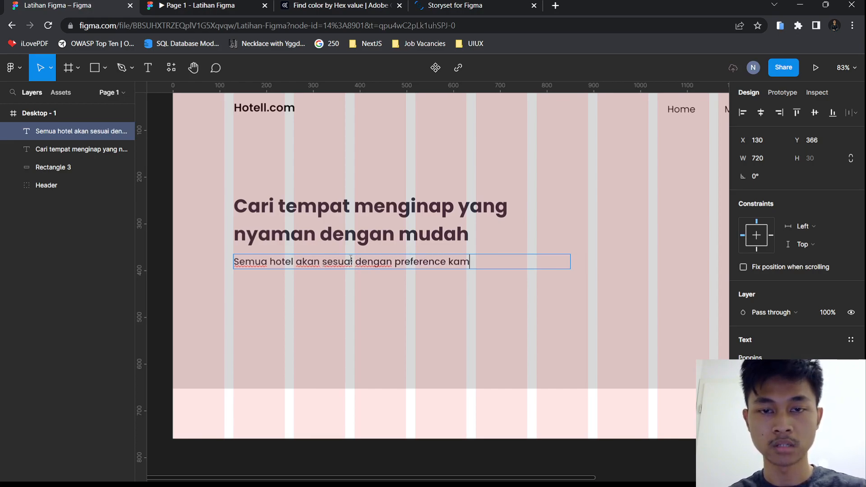
{"action": "key", "text": "Escape"}
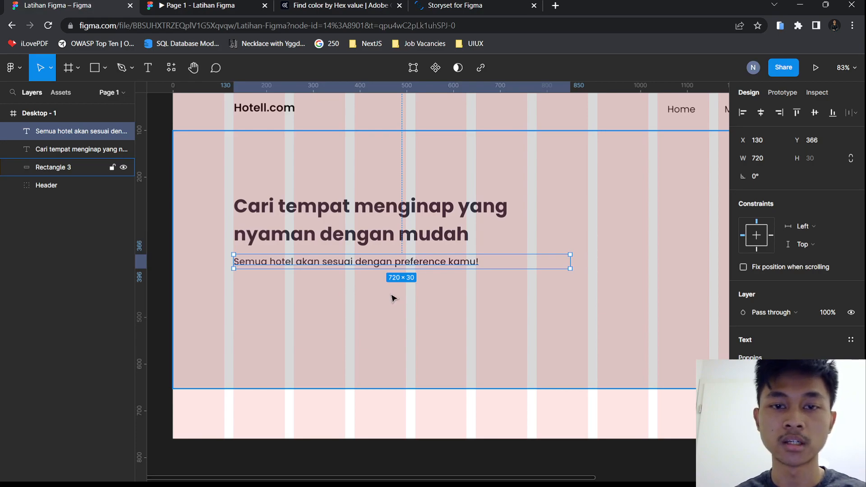
{"action": "scroll", "coordinate": [394, 298], "scroll_direction": "down", "scroll_amount": 5}
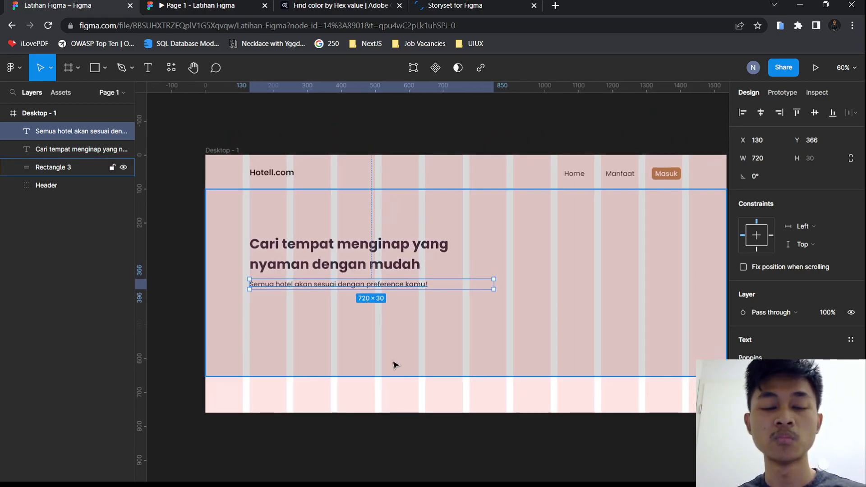
{"action": "left_click", "coordinate": [409, 399]}
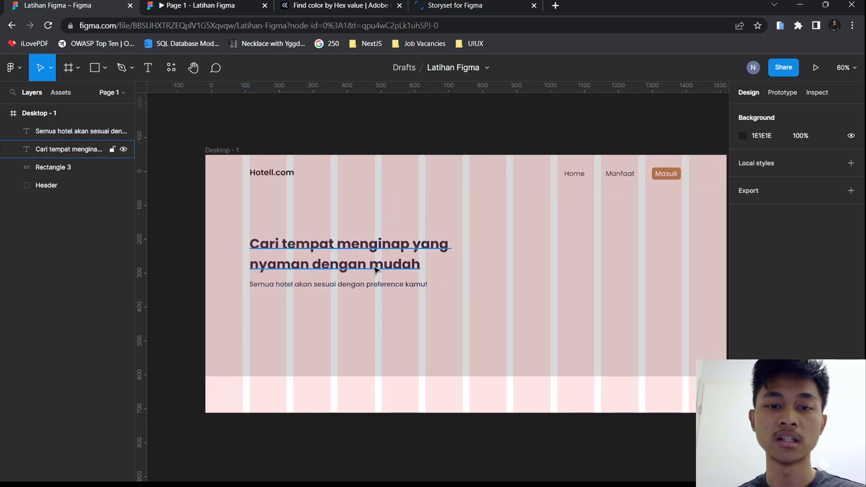
Raise the subtext slightly to Y 358 beneath the heading, check it in the prototype preview and return to the design file
{"action": "scroll", "coordinate": [415, 302], "scroll_direction": "right", "scroll_amount": 2}
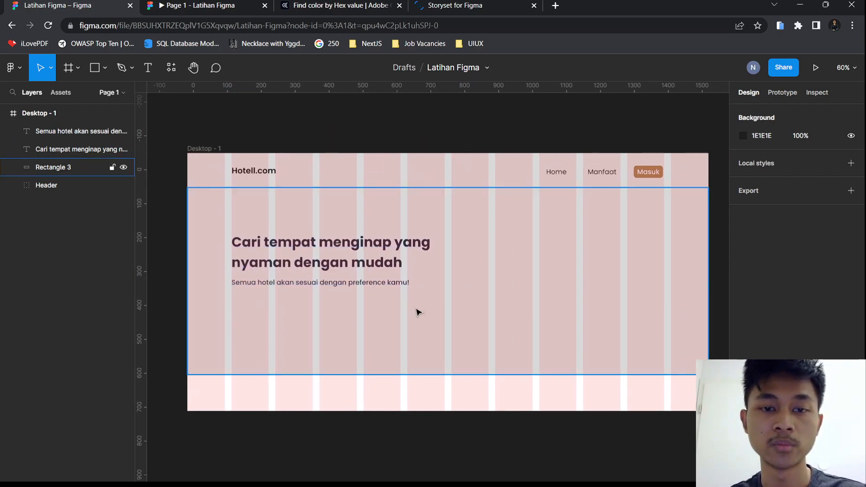
{"action": "left_click_drag", "start_coordinate": [345, 285], "coordinate": [334, 285]}
{"action": "left_click", "coordinate": [350, 312]}
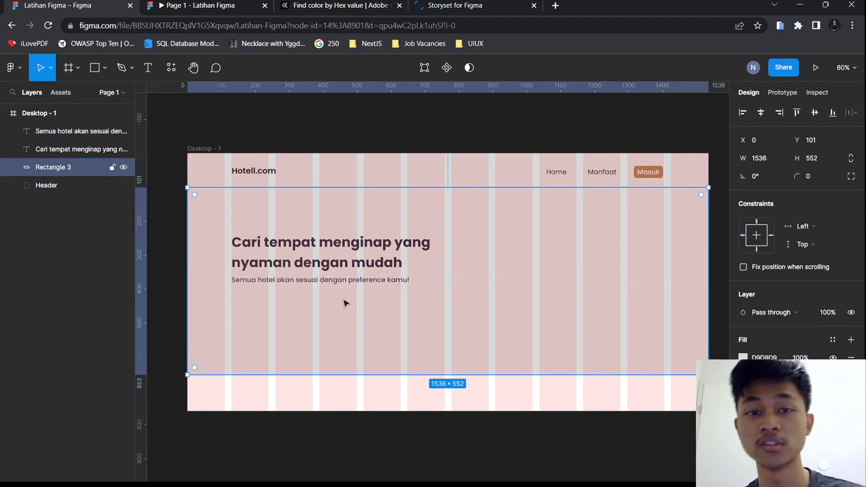
{"action": "key", "text": "Escape"}
{"action": "left_click", "coordinate": [169, 6]}
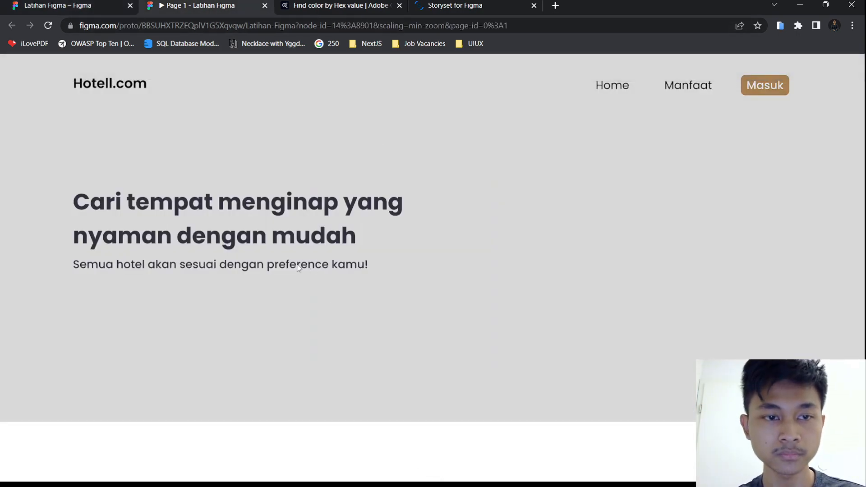
{"action": "left_click", "coordinate": [92, 3]}
Inspect the subtext and large rectangle, compare the layout with the prototype preview and return to the design file
{"action": "left_click", "coordinate": [320, 285]}
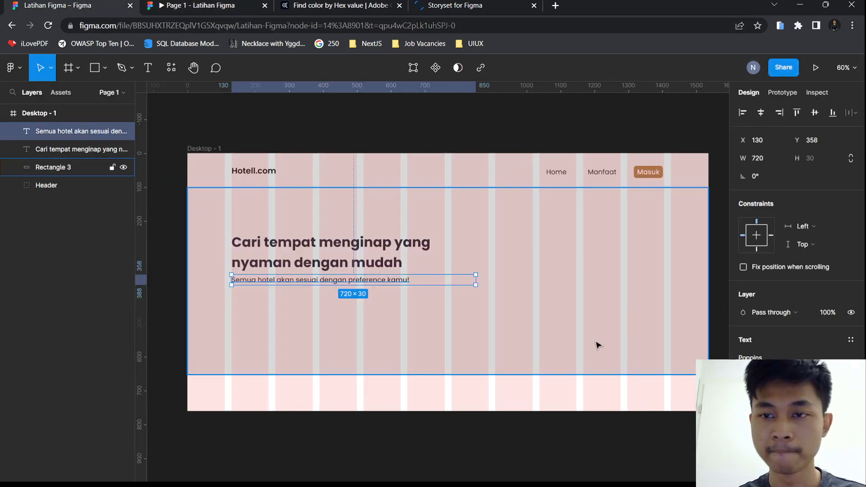
{"action": "left_click_drag", "start_coordinate": [311, 254], "coordinate": [304, 251]}
{"action": "left_click", "coordinate": [298, 282]}
{"action": "left_click", "coordinate": [304, 355]}
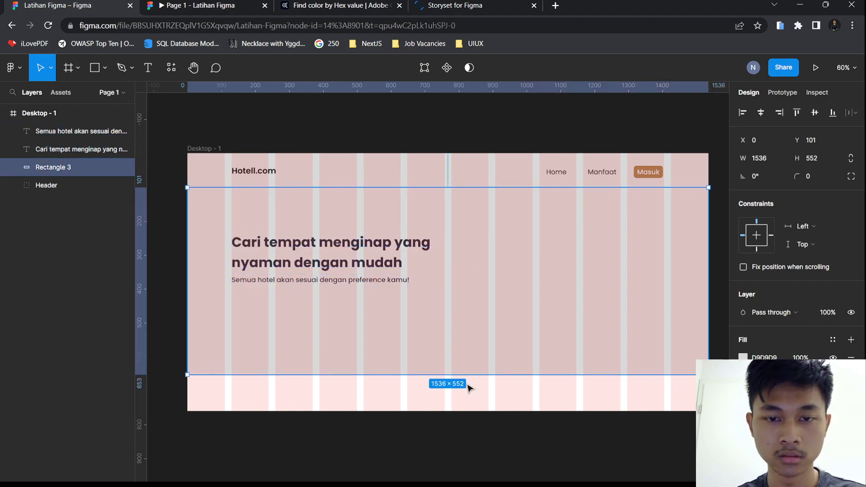
{"action": "left_click", "coordinate": [483, 386]}
{"action": "scroll", "coordinate": [475, 222], "scroll_direction": "right", "scroll_amount": 2}
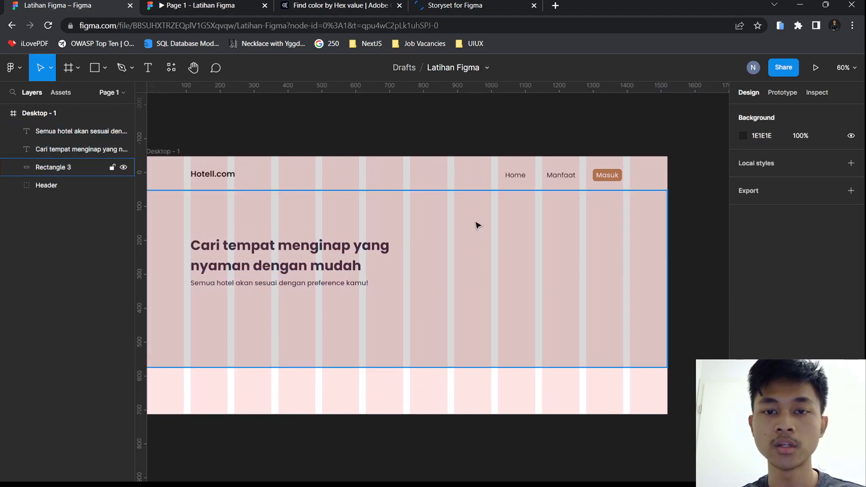
{"action": "left_click", "coordinate": [269, 4]}
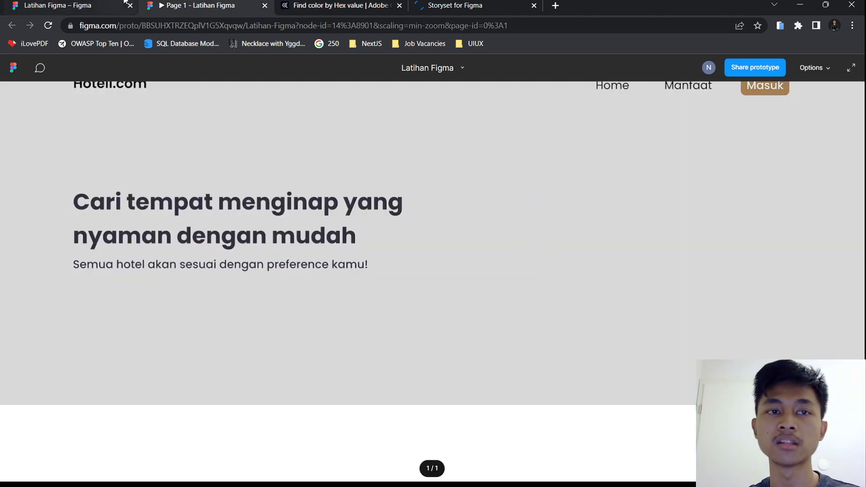
{"action": "left_click", "coordinate": [104, 6]}
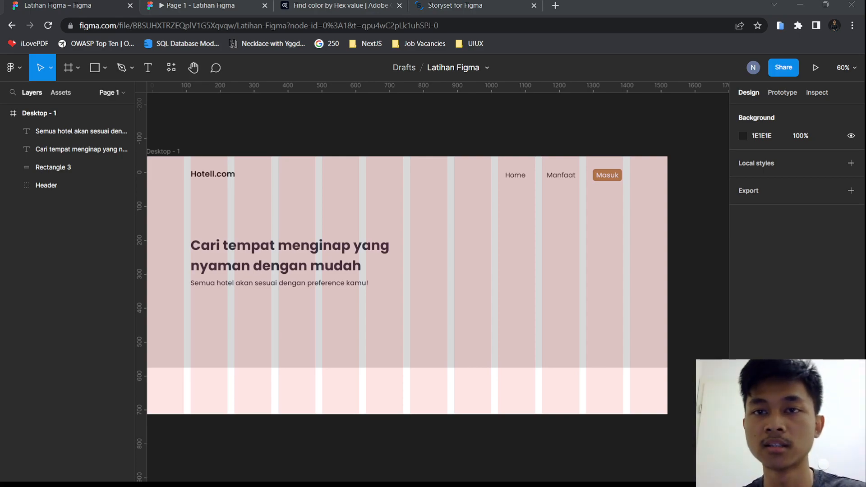
Switch to the Storyset for Figma website, look through the plugin's page and open its Figma Community listing
{"action": "scroll", "coordinate": [446, 243], "scroll_direction": "down", "scroll_amount": 1}
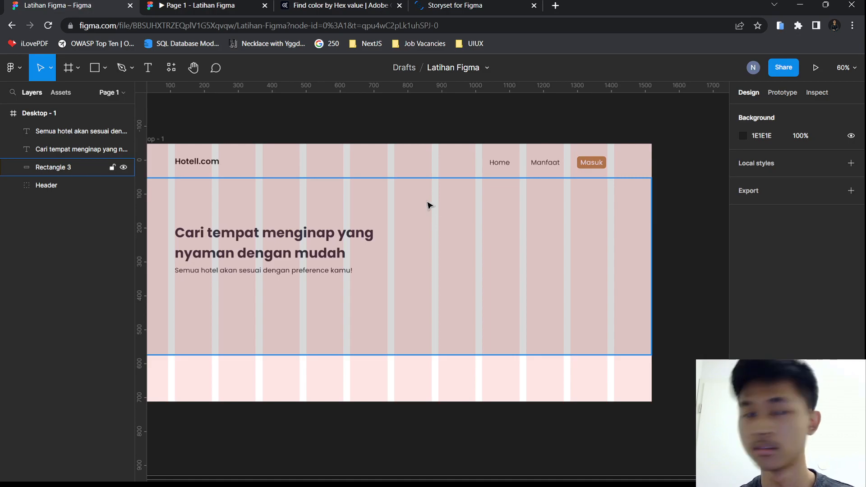
{"action": "left_click", "coordinate": [458, 5]}
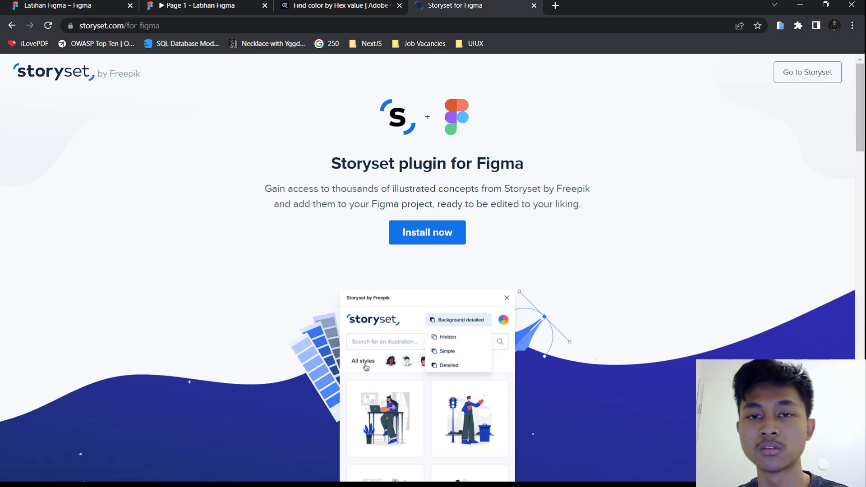
{"action": "scroll", "coordinate": [451, 216], "scroll_direction": "down", "scroll_amount": 5}
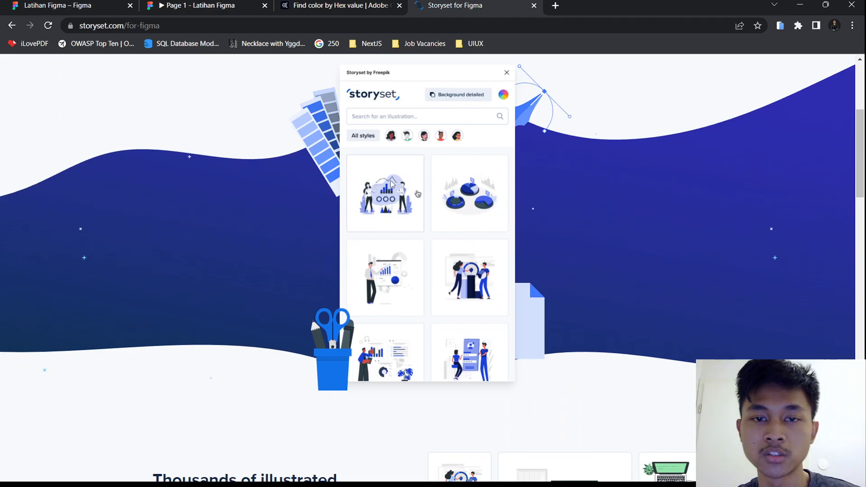
{"action": "scroll", "coordinate": [469, 243], "scroll_direction": "down", "scroll_amount": 6}
{"action": "scroll", "coordinate": [523, 293], "scroll_direction": "up", "scroll_amount": 11}
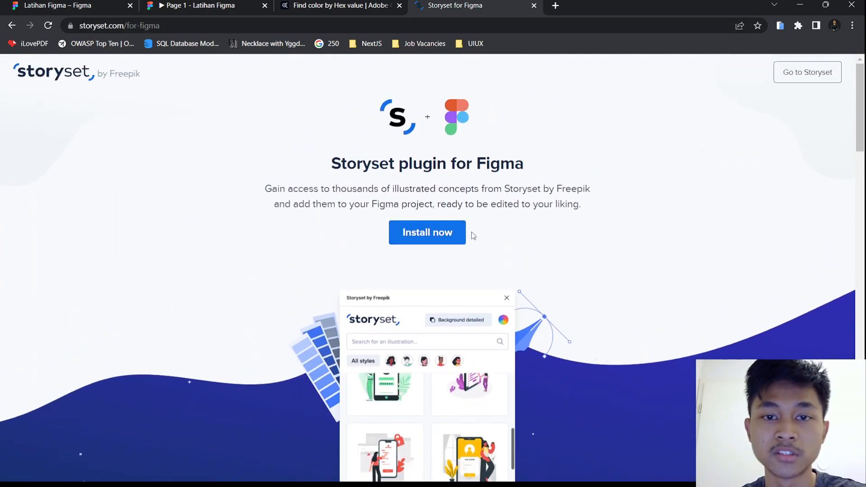
{"action": "left_click", "coordinate": [444, 232]}
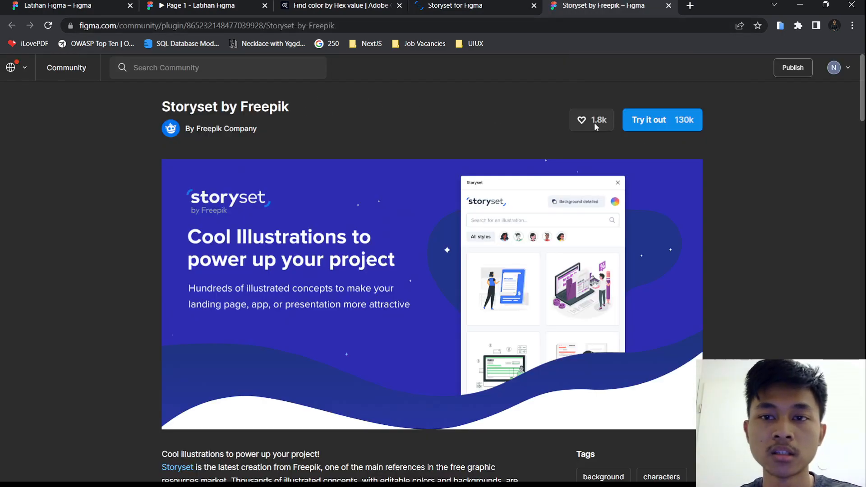
Return to the hotel design file and run the Storyset by Freepik plugin from the recent plugins
{"action": "left_click", "coordinate": [193, 4]}
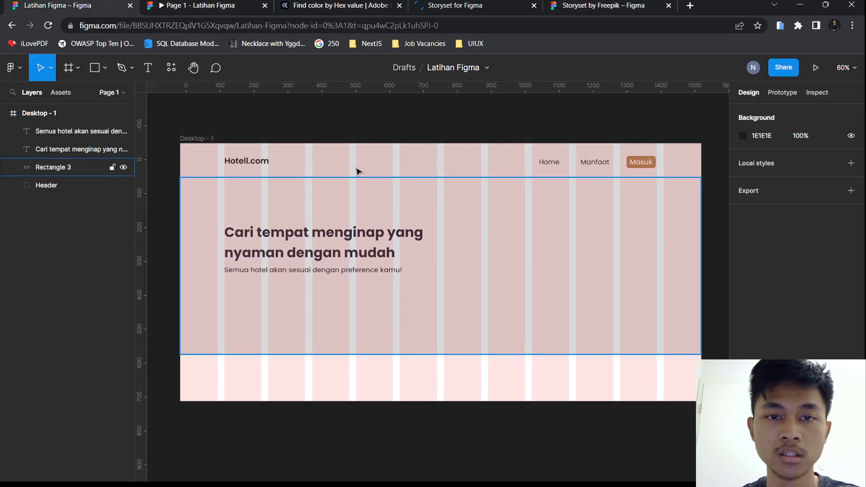
{"action": "left_click_drag", "start_coordinate": [371, 128], "coordinate": [366, 134]}
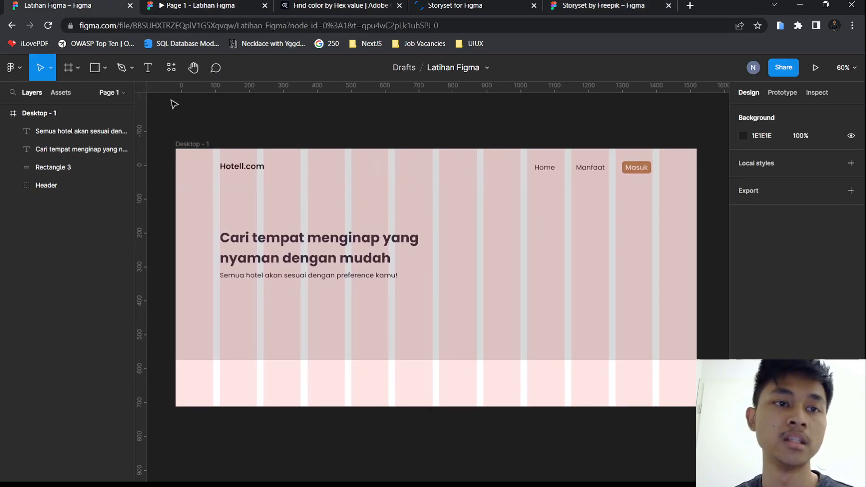
{"action": "left_click", "coordinate": [174, 73]}
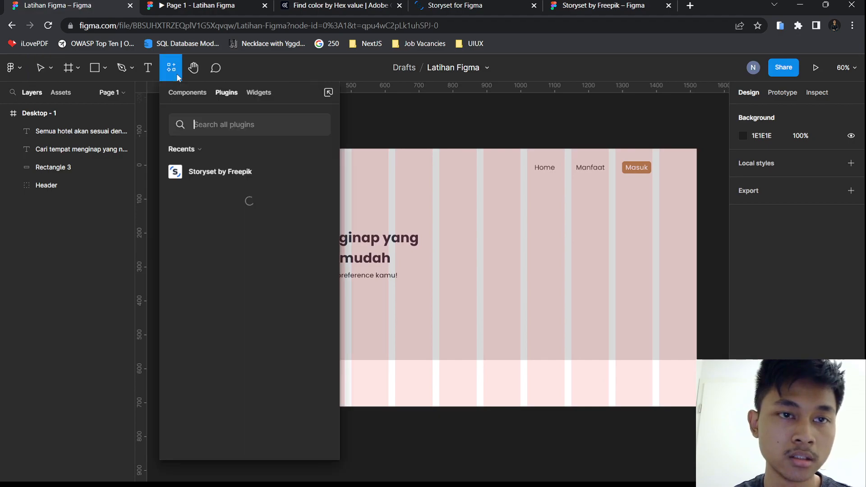
{"action": "left_click", "coordinate": [177, 88]}
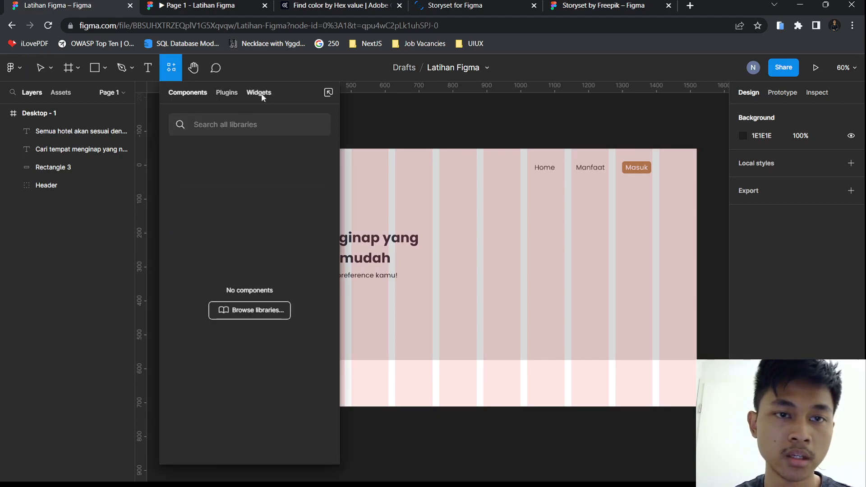
{"action": "left_click", "coordinate": [234, 93]}
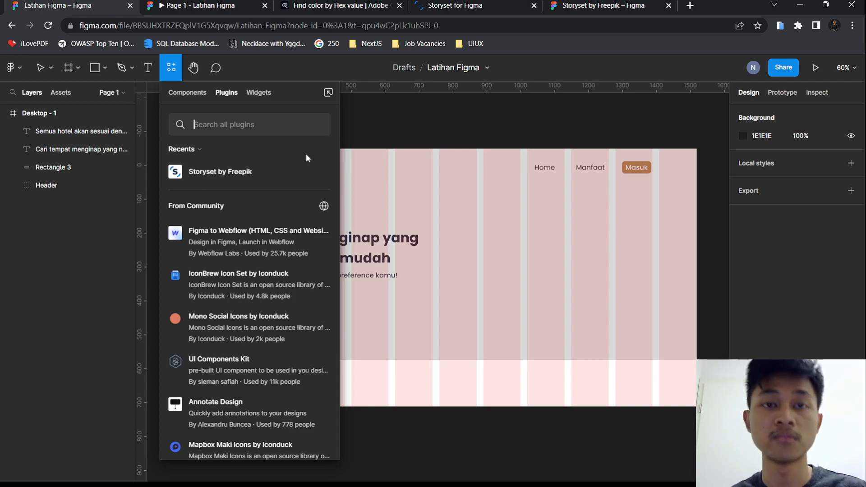
{"action": "left_click", "coordinate": [223, 170]}
{"action": "left_click", "coordinate": [238, 247]}
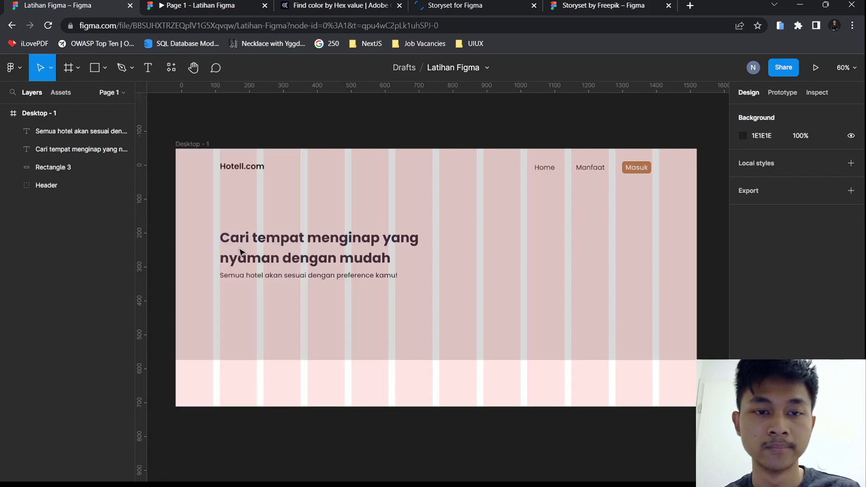
{"action": "left_click_drag", "start_coordinate": [309, 119], "coordinate": [385, 121]}
Search the Storyset illustrations for "travel" and browse the results
{"action": "left_click", "coordinate": [388, 172]}
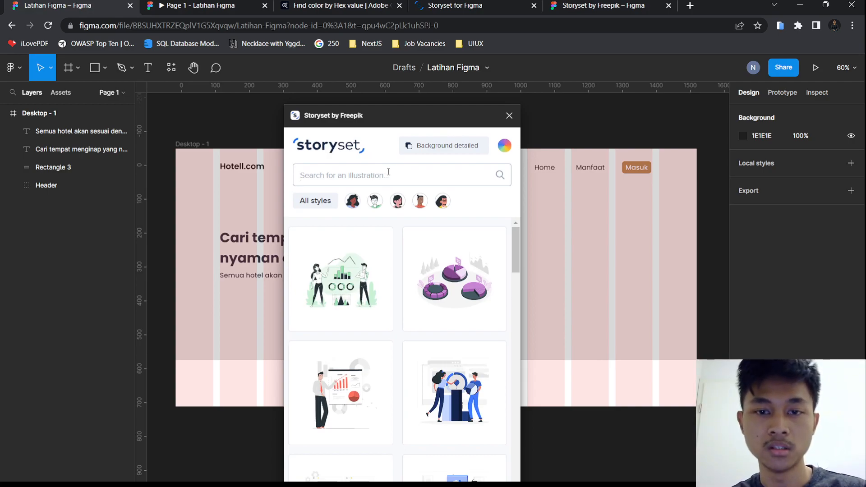
{"action": "type", "text": "travel"}
{"action": "key", "text": "Return"}
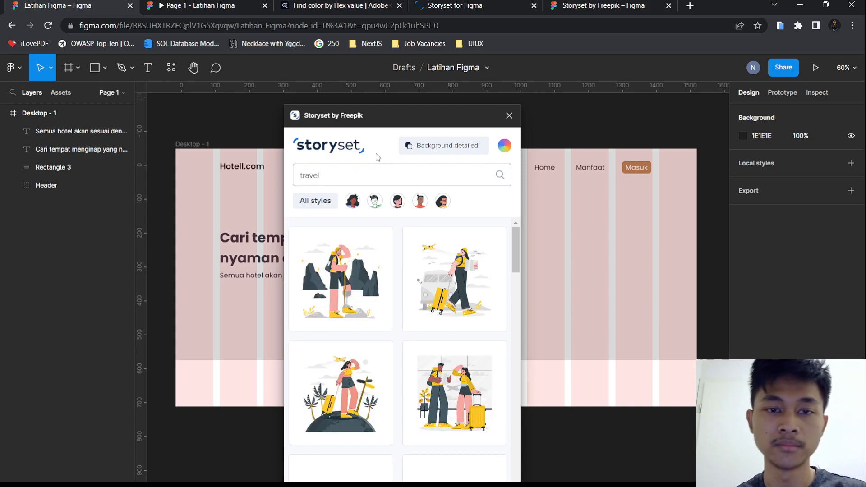
{"action": "scroll", "coordinate": [467, 336], "scroll_direction": "down", "scroll_amount": 10}
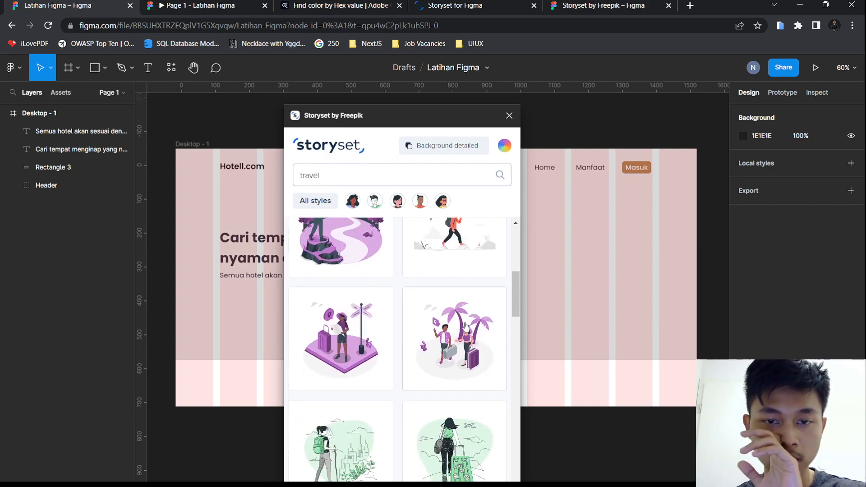
{"action": "scroll", "coordinate": [441, 369], "scroll_direction": "down", "scroll_amount": 5}
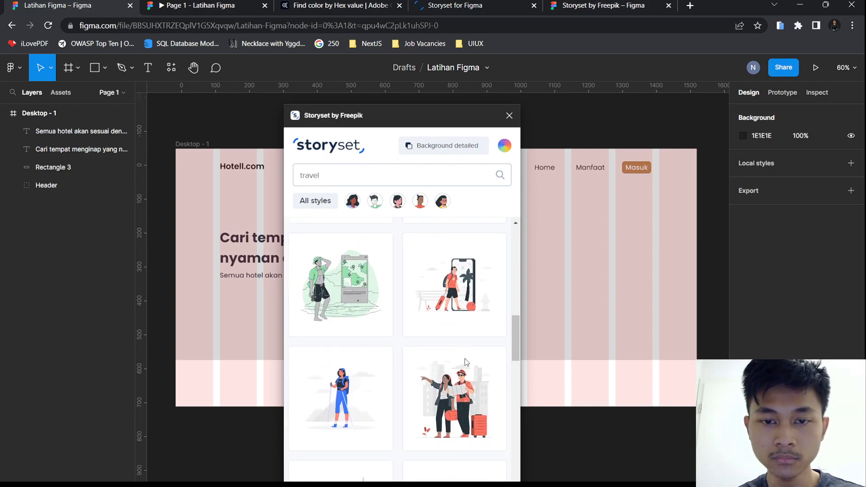
Recolour the Storyset illustrations with hex #333140 from the Adobe Color page and set their background style to Simple
{"action": "left_click", "coordinate": [504, 147]}
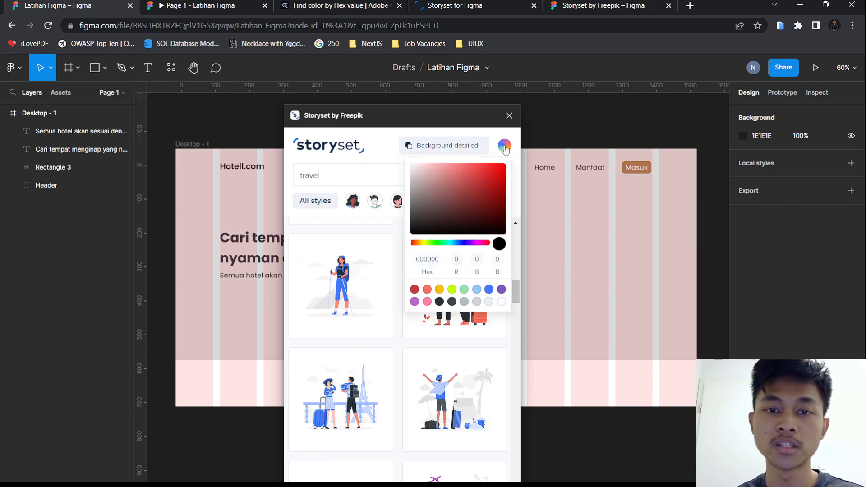
{"action": "left_click", "coordinate": [318, 2]}
{"action": "left_click", "coordinate": [151, 269]}
{"action": "left_click", "coordinate": [19, 4]}
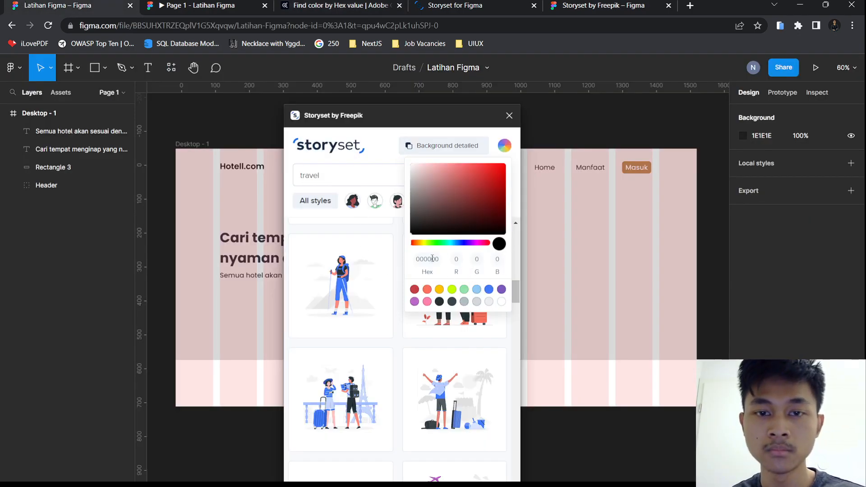
{"action": "type", "text": "#333140"}
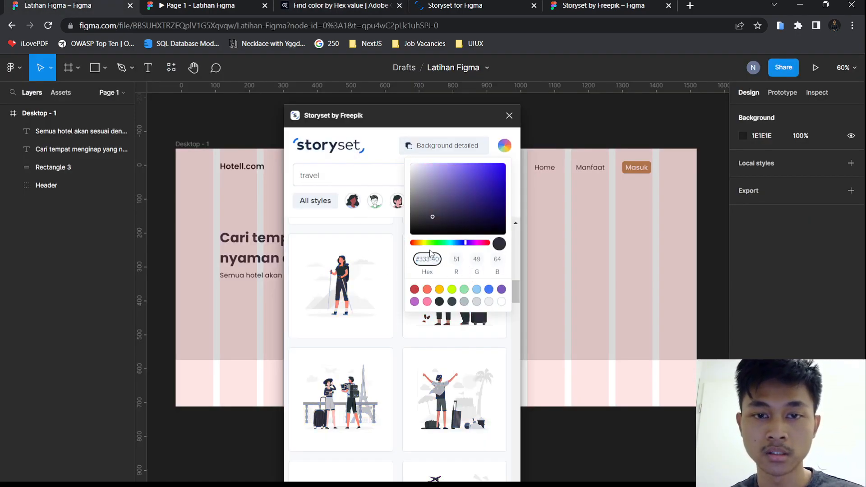
{"action": "left_click", "coordinate": [400, 233]}
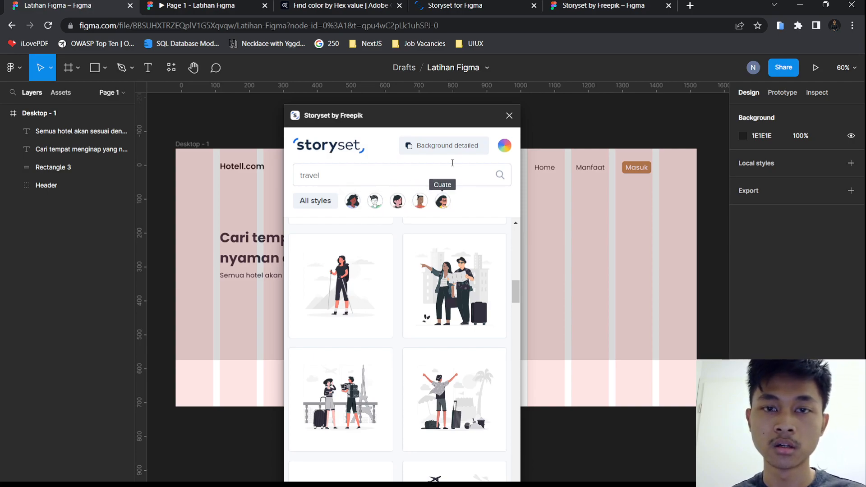
{"action": "left_click", "coordinate": [458, 150]}
{"action": "left_click", "coordinate": [429, 190]}
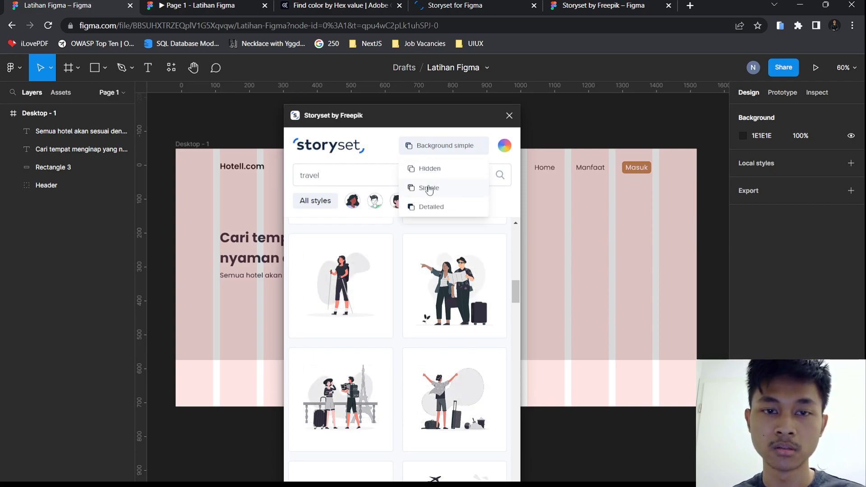
Compare the Hidden and Detailed background styles, keep Detailed, and insert the illustration of two travellers reading a map
{"action": "left_click", "coordinate": [433, 152]}
{"action": "left_click", "coordinate": [432, 170]}
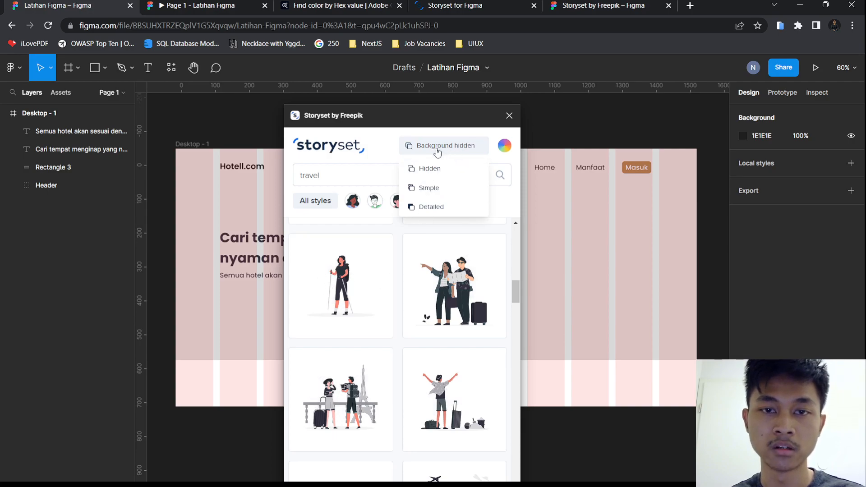
{"action": "left_click", "coordinate": [437, 152]}
{"action": "left_click", "coordinate": [438, 201]}
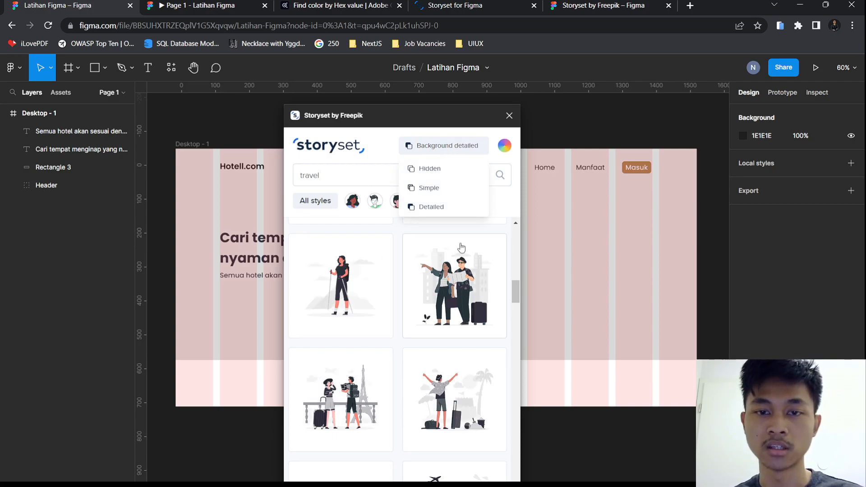
{"action": "left_click", "coordinate": [456, 266]}
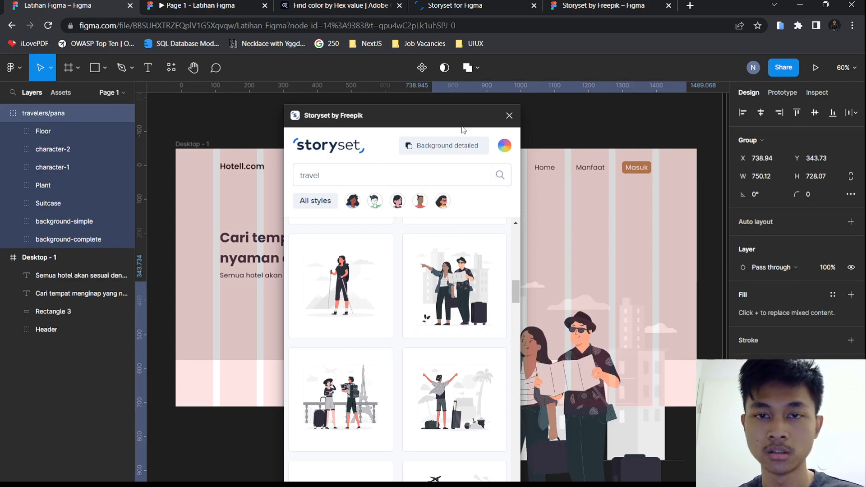
Scale the travellers illustration down to 503 × 488.21 and place it in the right part of the hero, below the header navigation
{"action": "left_click_drag", "start_coordinate": [481, 116], "coordinate": [257, 128]}
{"action": "left_click", "coordinate": [468, 271]}
{"action": "left_click_drag", "start_coordinate": [569, 377], "coordinate": [576, 279]}
{"action": "left_click_drag", "start_coordinate": [616, 341], "coordinate": [602, 328]}
{"action": "left_click_drag", "start_coordinate": [550, 294], "coordinate": [591, 292]}
{"action": "left_click_drag", "start_coordinate": [211, 129], "coordinate": [434, 369]}
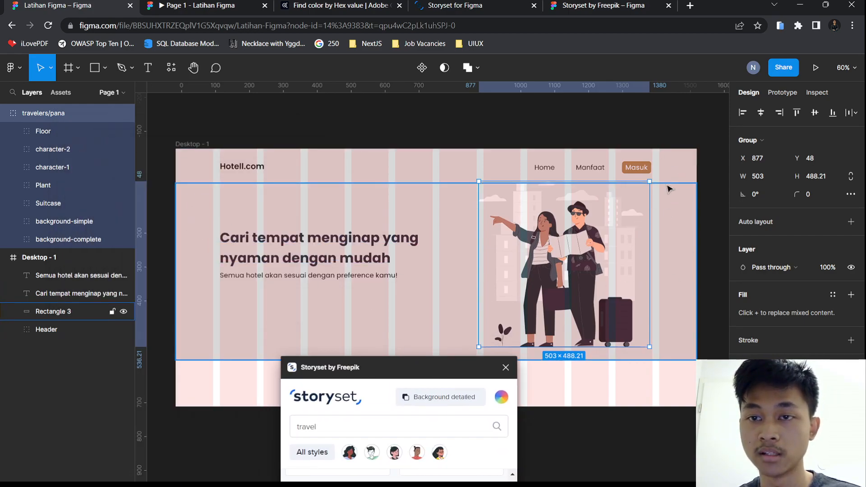
{"action": "left_click_drag", "start_coordinate": [608, 260], "coordinate": [610, 256]}
Nest the collapsed travelers/pana group inside the Desktop - 1 frame and check the illustration in the prototype preview
{"action": "left_click", "coordinate": [204, 6]}
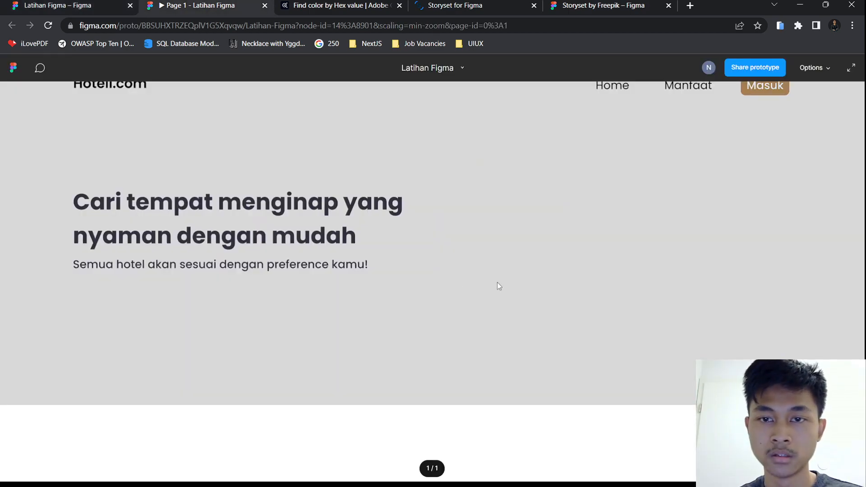
{"action": "left_click", "coordinate": [67, 5]}
{"action": "left_click", "coordinate": [4, 113]}
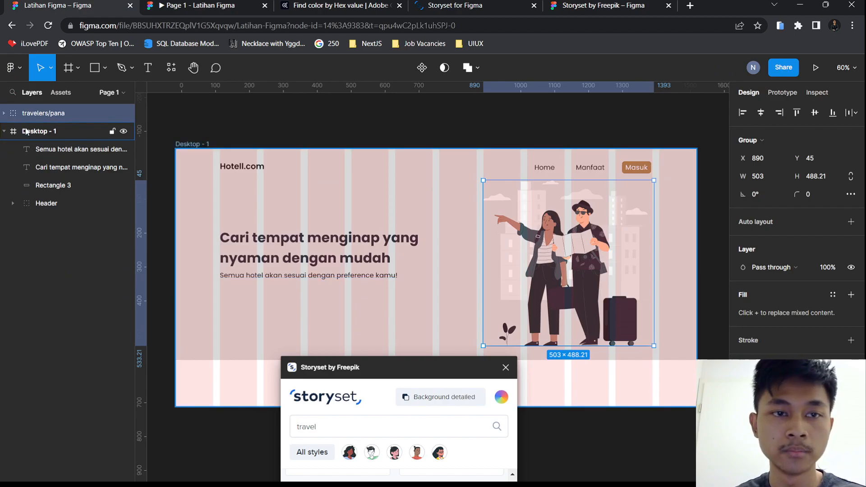
{"action": "left_click_drag", "start_coordinate": [28, 113], "coordinate": [54, 143]}
{"action": "left_click", "coordinate": [201, 6]}
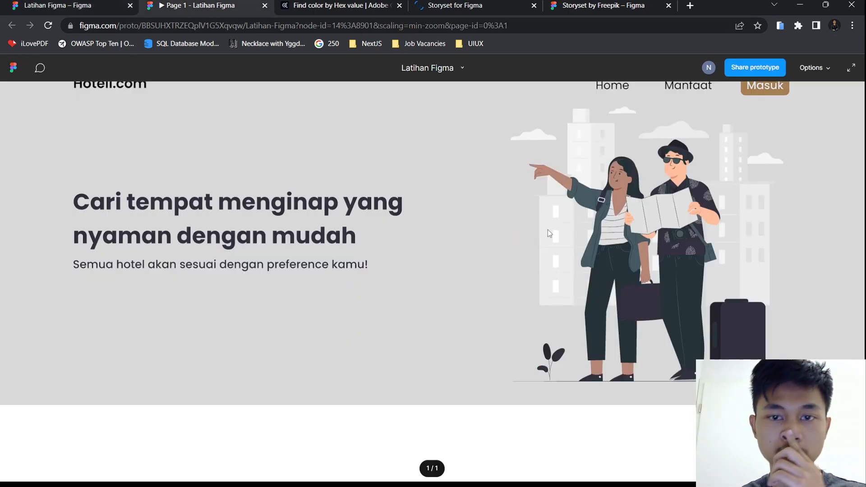
{"action": "left_click", "coordinate": [79, 6]}
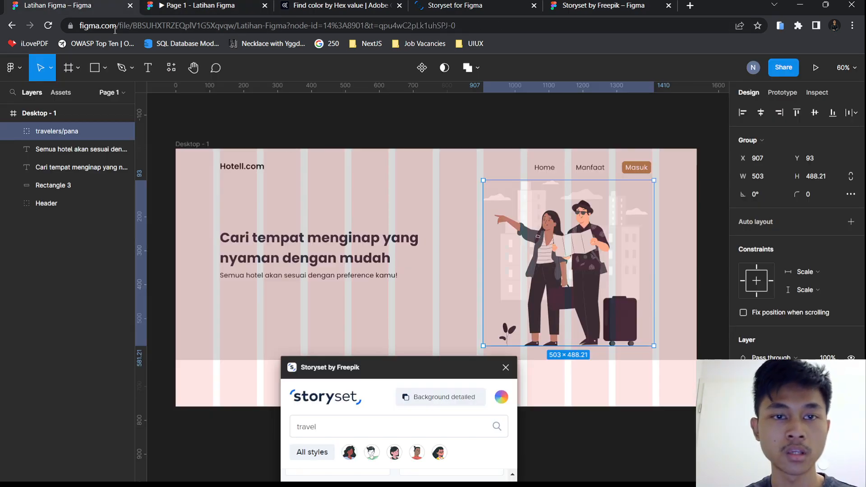
Extend the hero's background rectangle downward, then lower the heading with its subtext and move the illustration down to Y 130
{"action": "left_click", "coordinate": [456, 316]}
{"action": "mouse_move", "coordinate": [426, 366]}
{"action": "left_mouse_down"}
{"action": "mouse_move", "coordinate": [433, 412]}
{"action": "mouse_move", "coordinate": [436, 364]}
{"action": "mouse_move", "coordinate": [435, 373]}
{"action": "left_mouse_up"}
{"action": "left_click", "coordinate": [330, 265]}
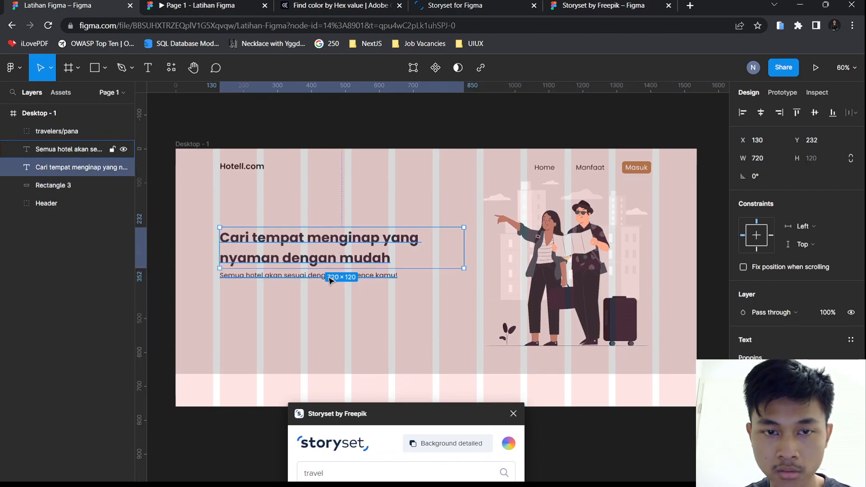
{"action": "left_click", "coordinate": [329, 276], "text": "shift"}
{"action": "left_click_drag", "start_coordinate": [323, 266], "coordinate": [320, 280]}
{"action": "left_click", "coordinate": [572, 270]}
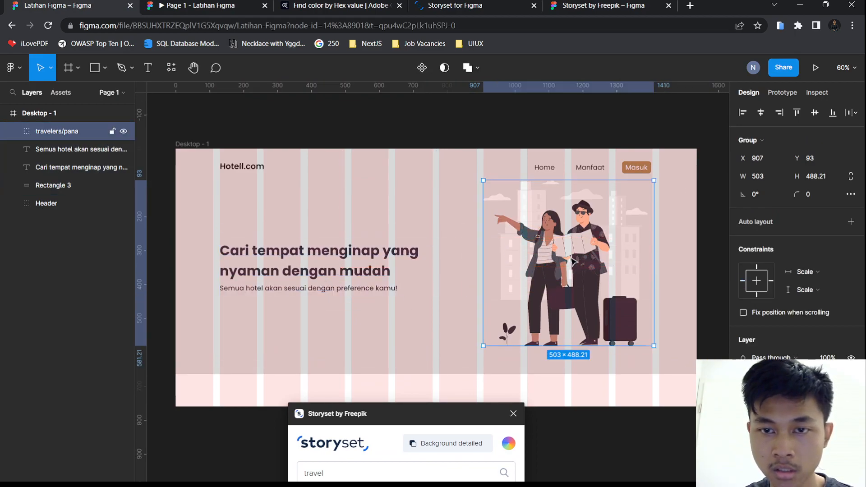
{"action": "left_click", "coordinate": [194, 5]}
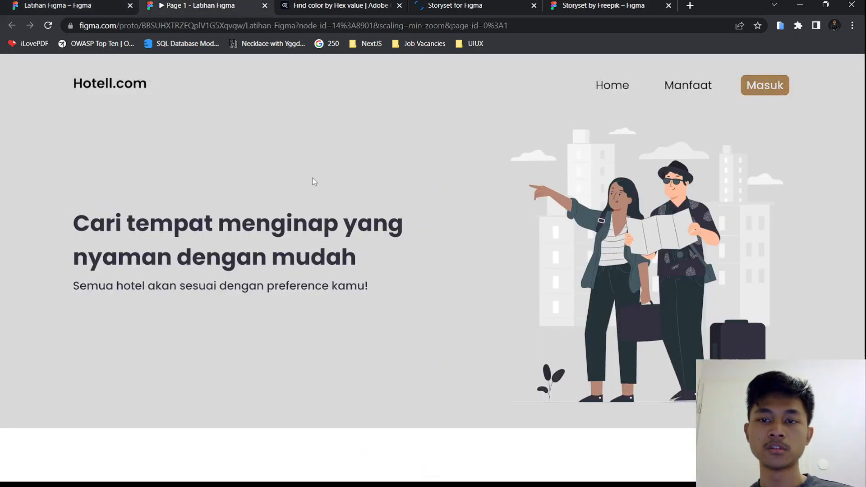
Return to the design file, close the Storyset plugin and clear the canvas selection
{"action": "left_click", "coordinate": [107, 7]}
{"action": "left_click_drag", "start_coordinate": [437, 413], "coordinate": [479, 343]}
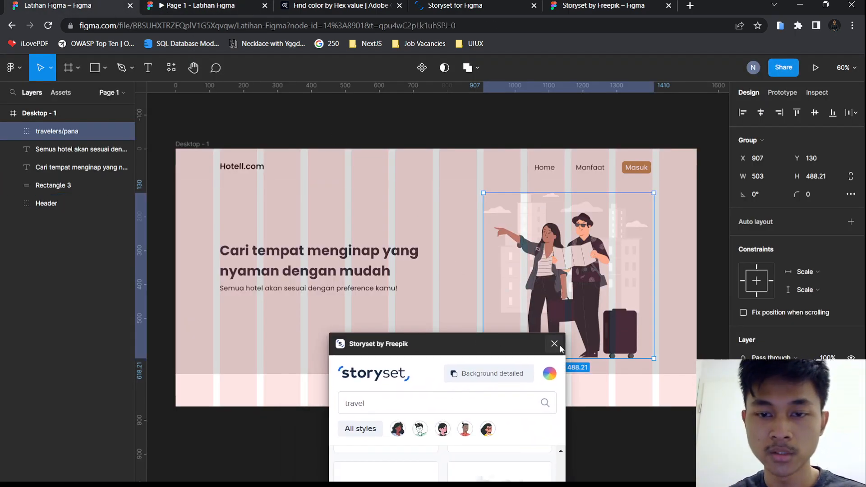
{"action": "left_click", "coordinate": [554, 344]}
{"action": "left_click", "coordinate": [343, 258]}
{"action": "left_click", "coordinate": [364, 125]}
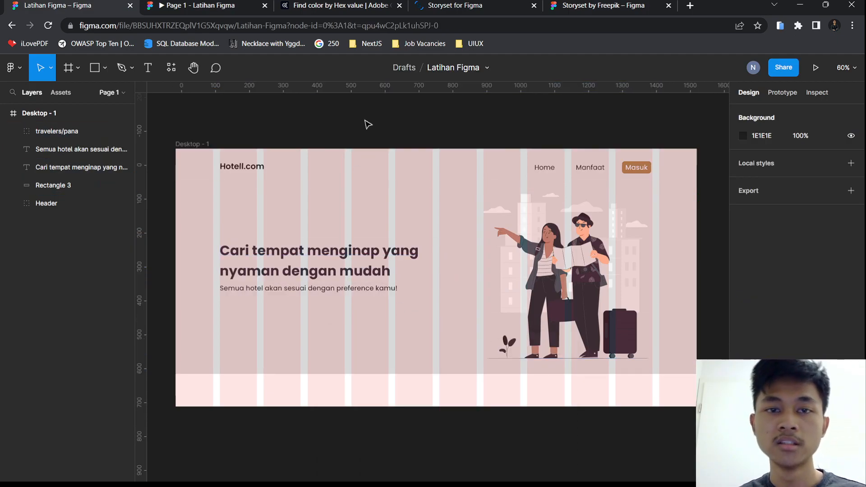
Move the heading and subtext up together in the hero, checking their position in the prototype preview
{"action": "left_click", "coordinate": [185, 8]}
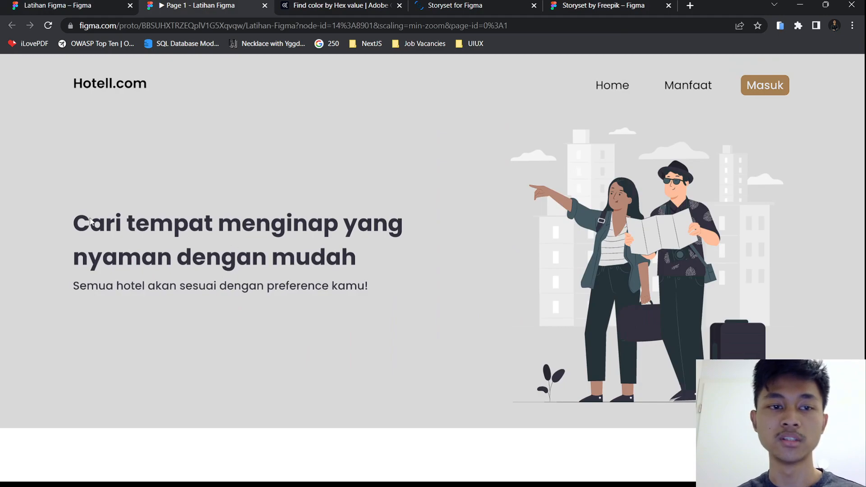
{"action": "left_click", "coordinate": [79, 6]}
{"action": "left_click", "coordinate": [290, 254]}
{"action": "left_click", "coordinate": [311, 289], "text": "shift"}
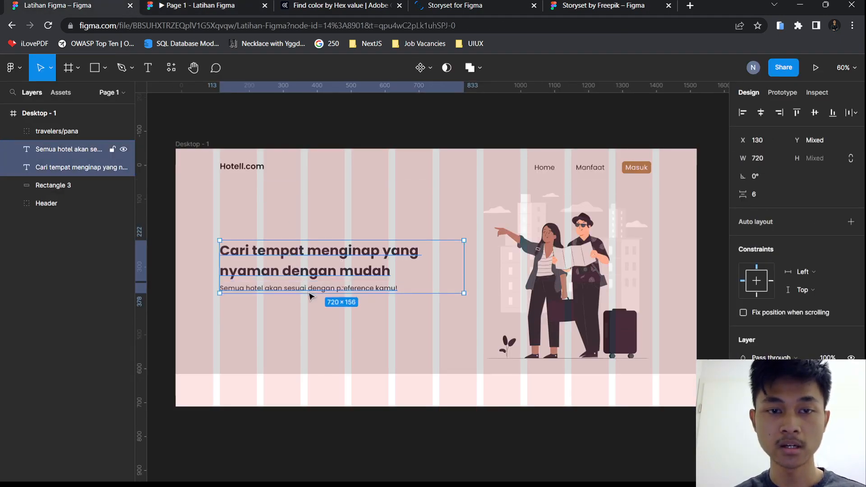
{"action": "left_click", "coordinate": [198, 6]}
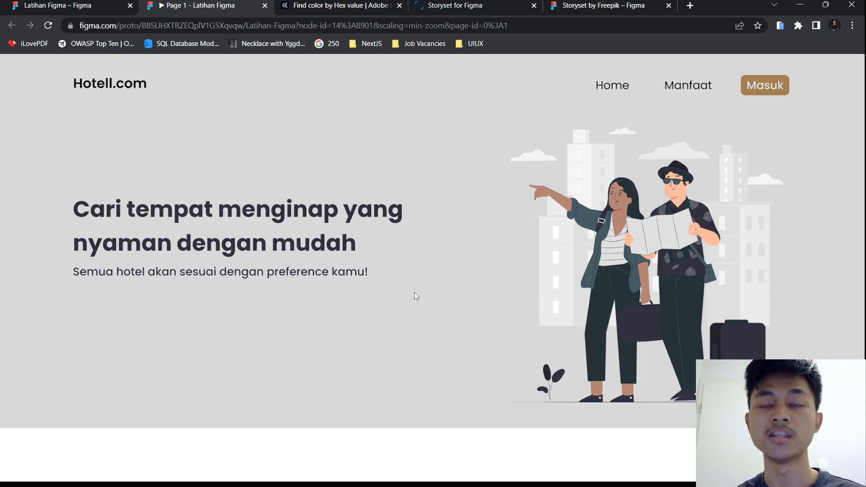
{"action": "left_click", "coordinate": [53, 5]}
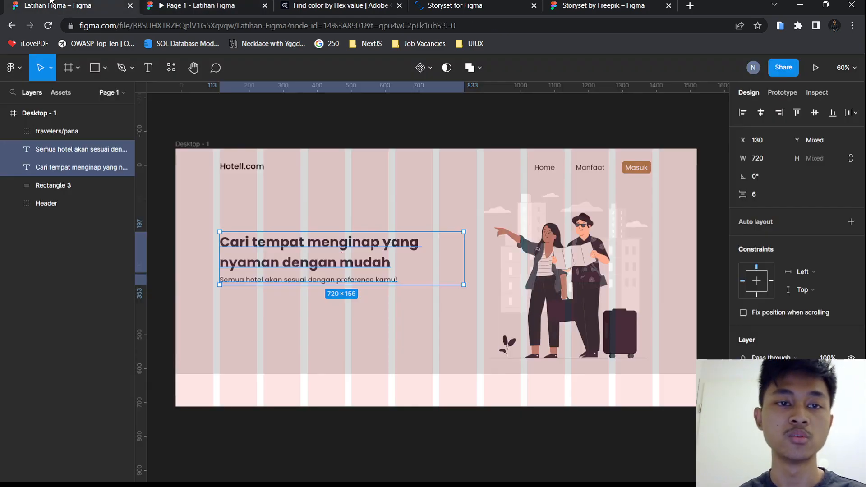
{"action": "left_click_drag", "start_coordinate": [267, 249], "coordinate": [267, 243]}
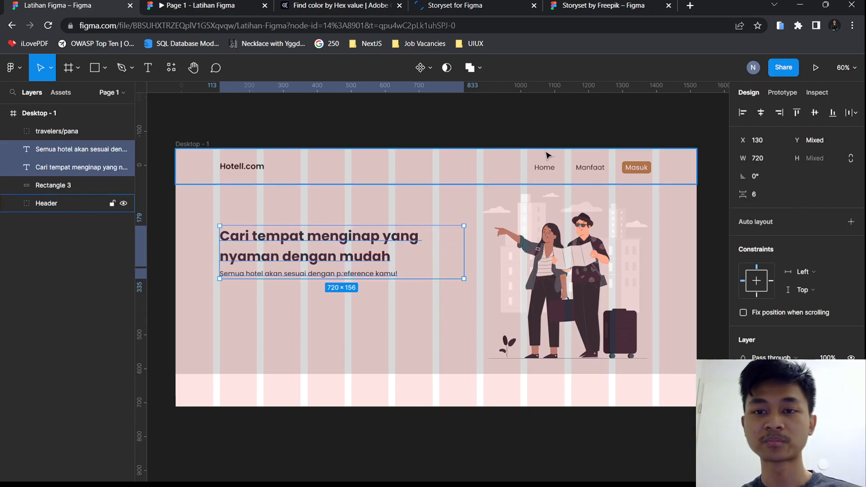
{"action": "left_click", "coordinate": [614, 130]}
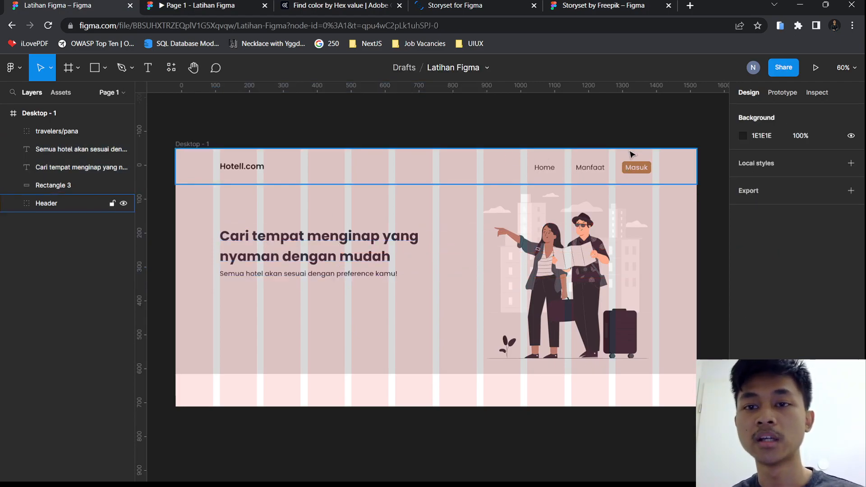
Draw a 162 × 45 button rectangle below the subtext, aligned to its left edge, with fill A68053 and corner radius 5
{"action": "left_click", "coordinate": [99, 71]}
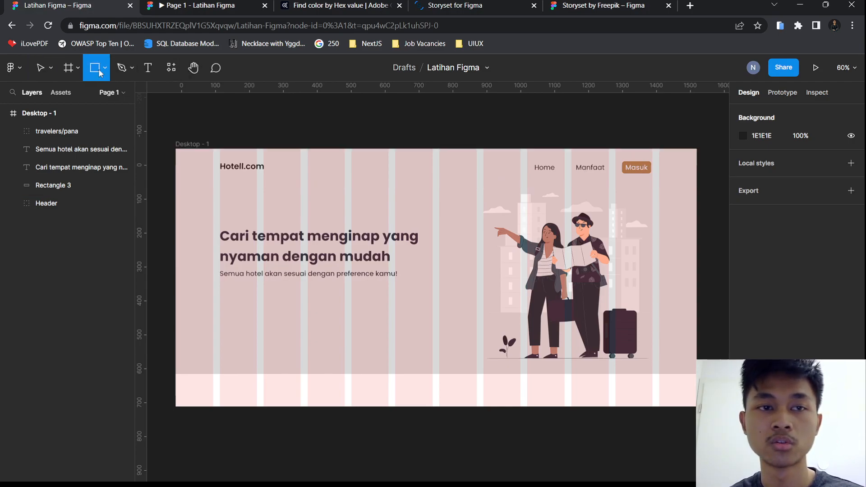
{"action": "scroll", "coordinate": [248, 305], "scroll_direction": "up", "scroll_amount": 3}
{"action": "left_click_drag", "start_coordinate": [202, 271], "coordinate": [290, 297]}
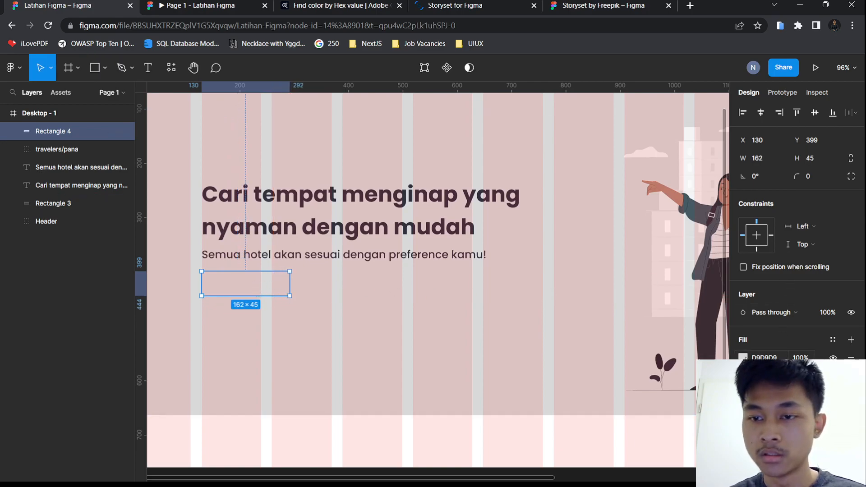
{"action": "left_click", "coordinate": [742, 357]}
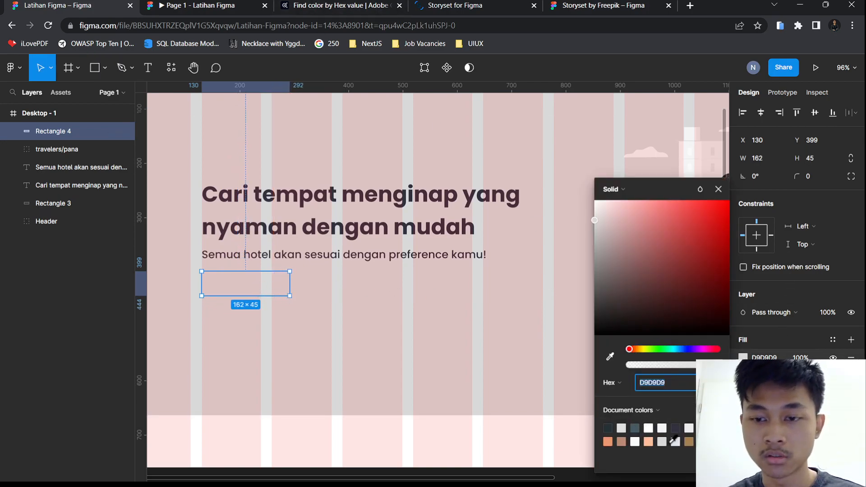
{"action": "left_click", "coordinate": [688, 441]}
{"action": "left_click", "coordinate": [811, 176]}
{"action": "type", "text": "5"}
{"action": "key", "text": "Return"}
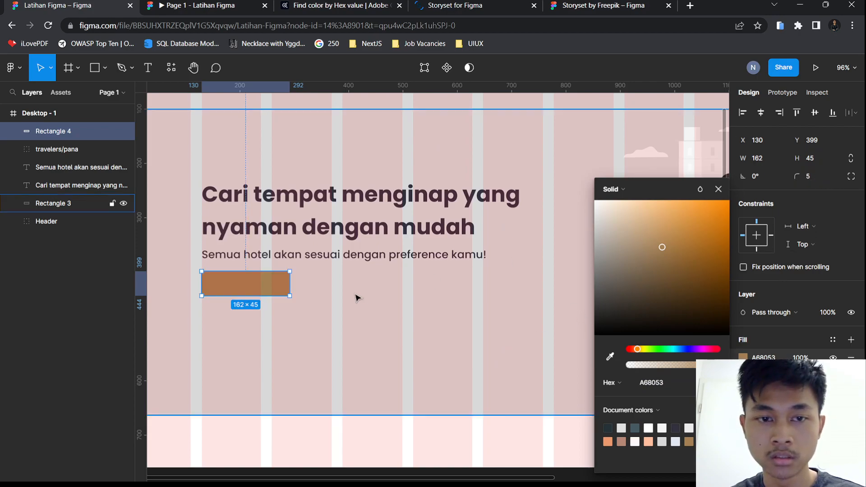
Add the text "Daftar Sekarang" over the button rectangle and set its font size to 20
{"action": "key", "text": "t"}
{"action": "left_click", "coordinate": [228, 283]}
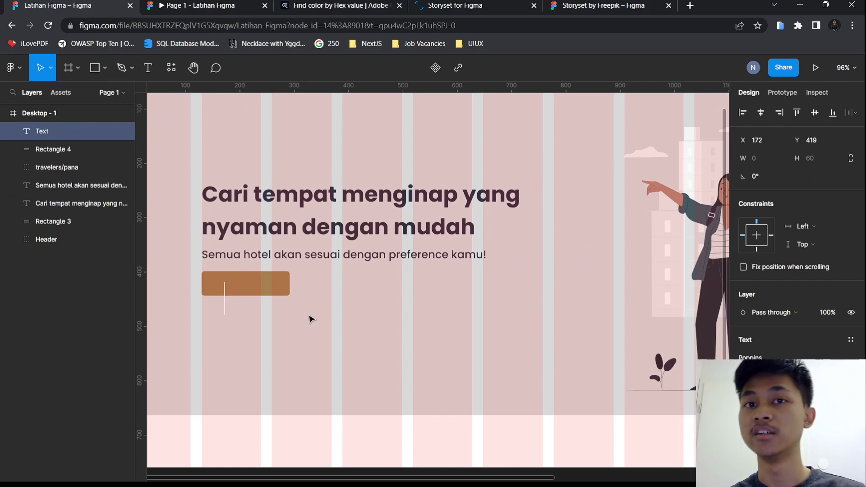
{"action": "type", "text": "Daftar Sekarang"}
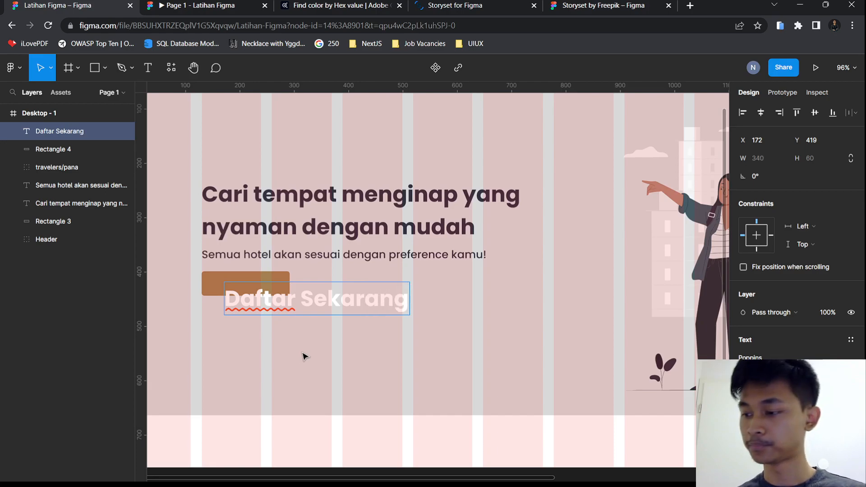
{"action": "key", "text": "ctrl+a"}
{"action": "left_click", "coordinate": [838, 376]}
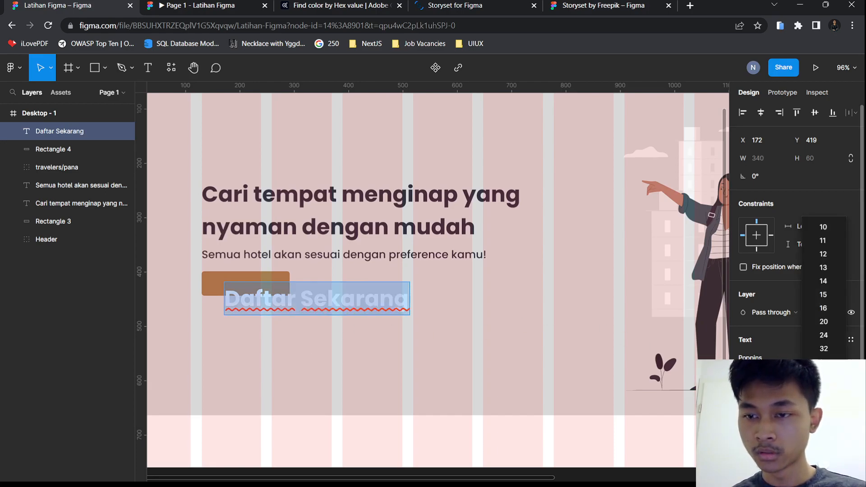
{"action": "left_click", "coordinate": [823, 335]}
{"action": "key", "text": "Escape"}
Place the "Daftar Sekarang" label on the button, widen the rectangle to 189 and check the result in the prototype preview
{"action": "left_click_drag", "start_coordinate": [315, 303], "coordinate": [275, 287]}
{"action": "left_click", "coordinate": [284, 294]}
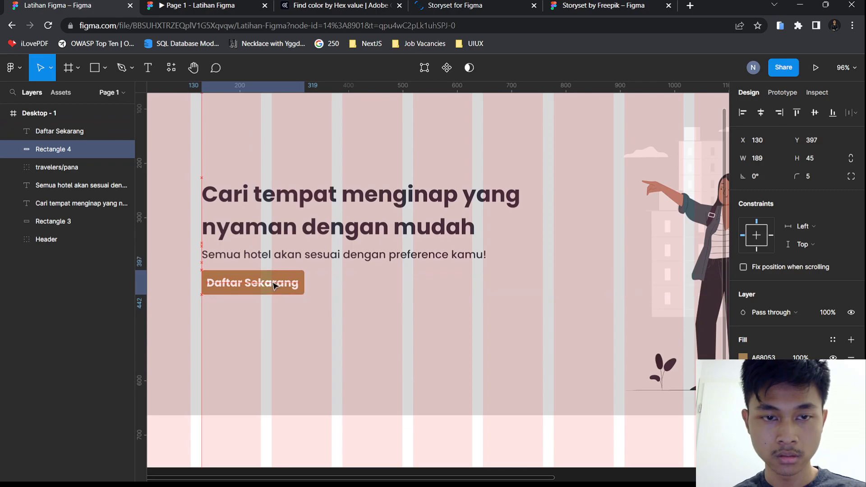
{"action": "left_click", "coordinate": [296, 324]}
{"action": "key", "text": "ctrl+Tab"}
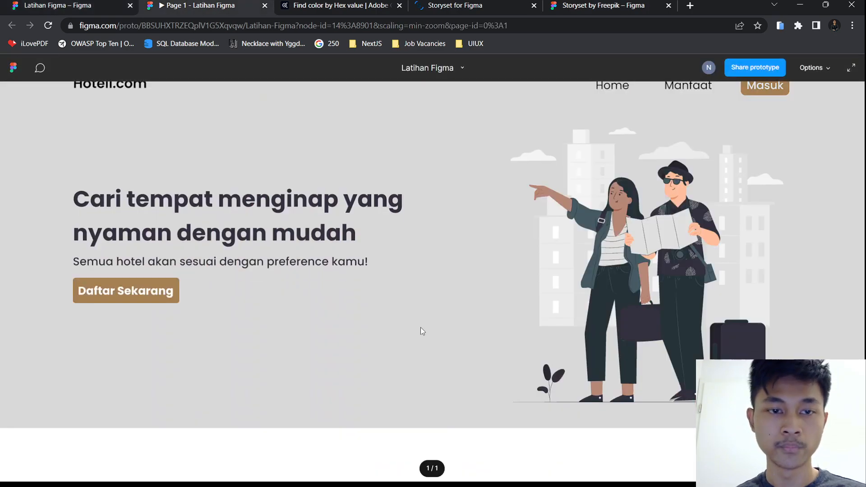
{"action": "key", "text": "ctrl+shift+Tab"}
Give the "Daftar Sekarang" label a lighter font weight and recentre it on the button rectangle
{"action": "left_click", "coordinate": [243, 283]}
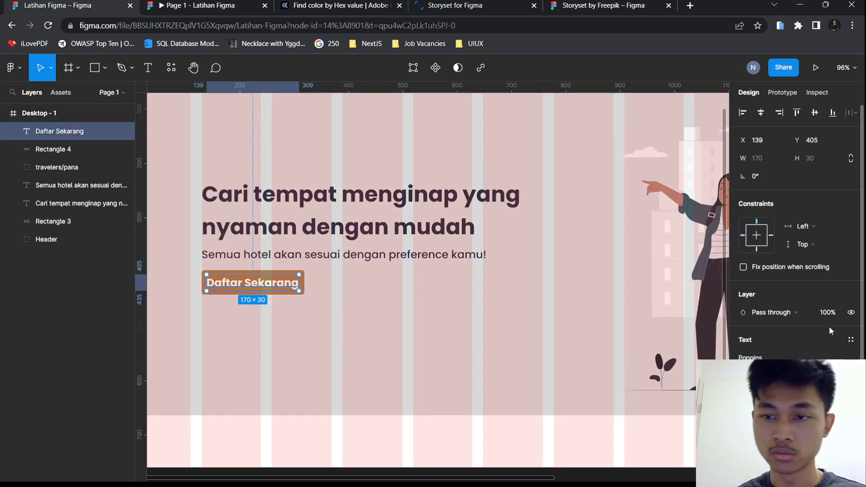
{"action": "left_click", "coordinate": [757, 375]}
{"action": "left_click", "coordinate": [757, 293]}
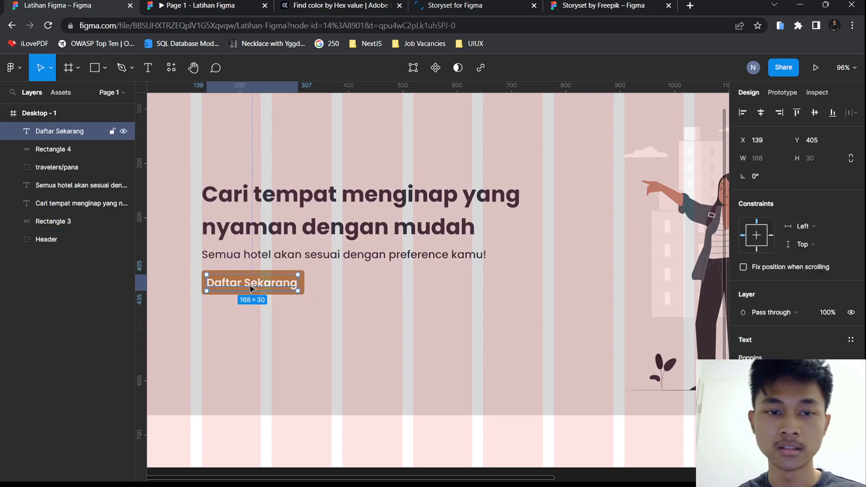
{"action": "left_click_drag", "start_coordinate": [258, 284], "coordinate": [259, 284]}
Group the "Daftar Sekarang" label with its rectangle and move the button down to Y 411
{"action": "left_click", "coordinate": [307, 285]}
{"action": "left_click", "coordinate": [298, 284]}
{"action": "left_click", "coordinate": [303, 284], "text": "shift"}
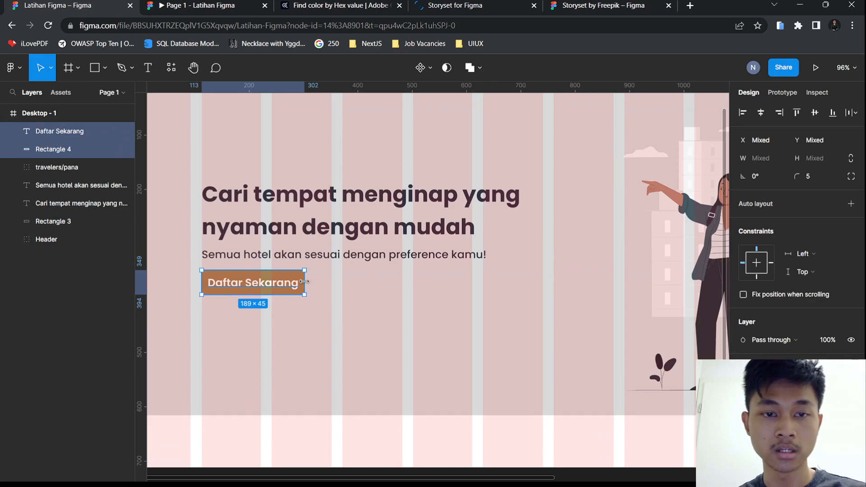
{"action": "key", "text": "ctrl+g"}
{"action": "left_click_drag", "start_coordinate": [286, 284], "coordinate": [286, 292]}
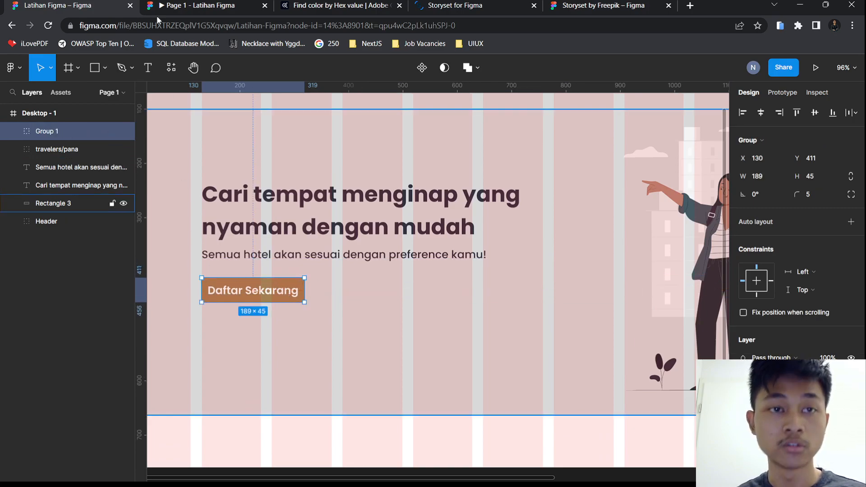
Review the hero with its button in the prototype preview and in the full frame of the design file
{"action": "left_click", "coordinate": [198, 6]}
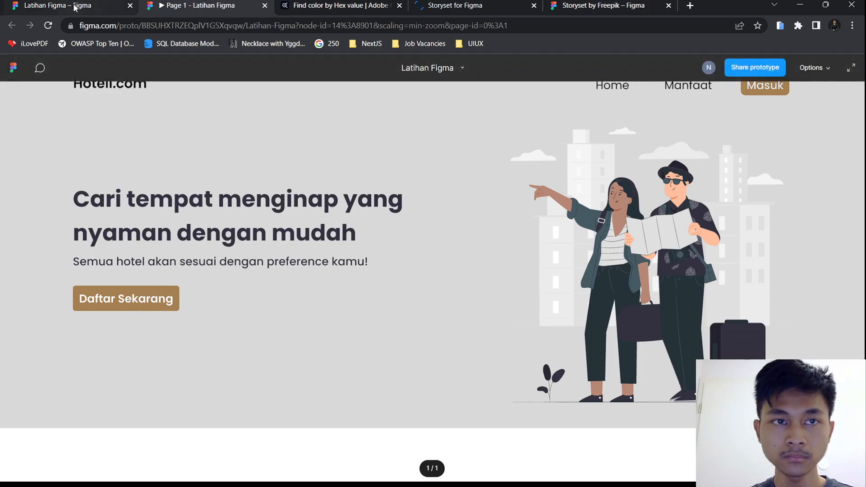
{"action": "left_click", "coordinate": [76, 7]}
{"action": "scroll", "coordinate": [474, 316], "scroll_direction": "down", "scroll_amount": 2}
{"action": "scroll", "coordinate": [508, 333], "scroll_direction": "right", "scroll_amount": 2}
{"action": "scroll", "coordinate": [509, 333], "scroll_direction": "down", "scroll_amount": 1}
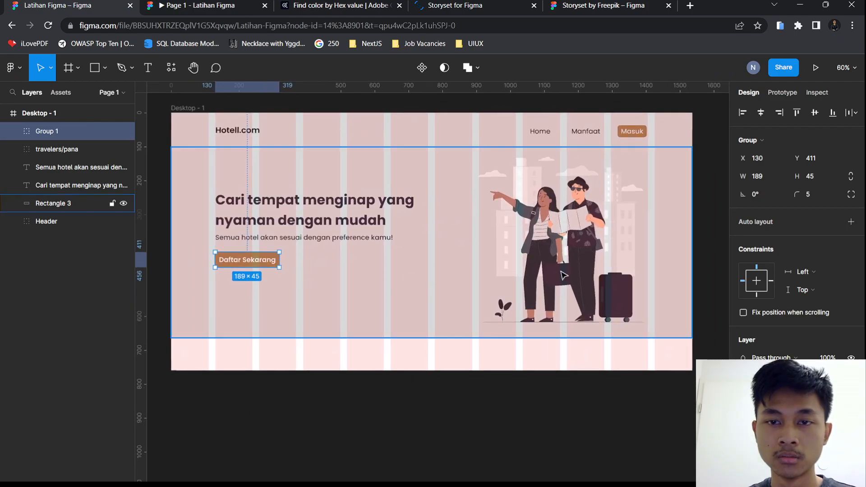
{"action": "left_click", "coordinate": [244, 6]}
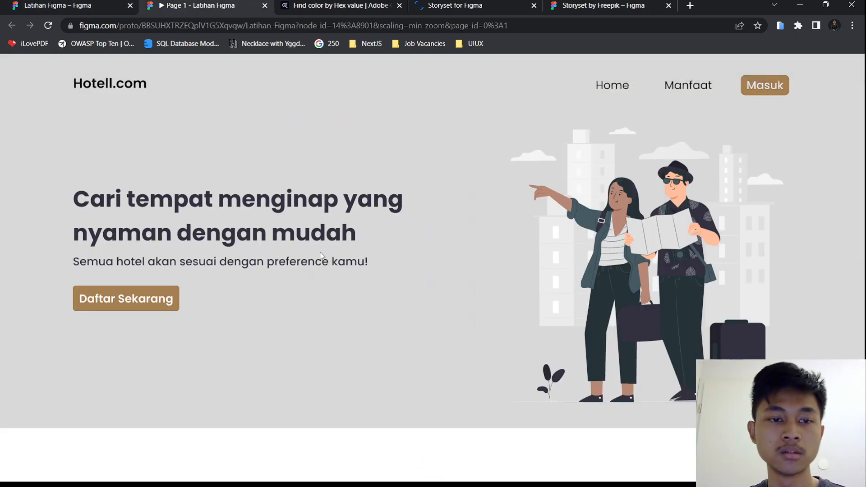
Extend the Desktop - 1 frame downward below the hero to a height of about 990
{"action": "left_click", "coordinate": [72, 6]}
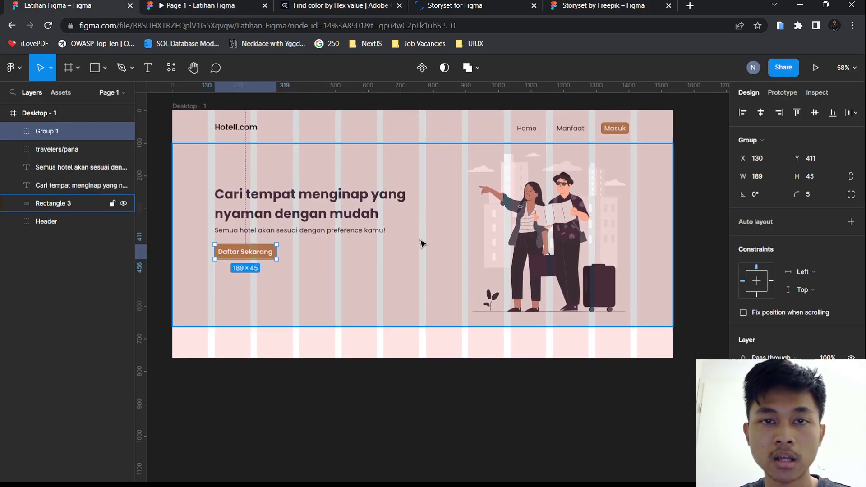
{"action": "scroll", "coordinate": [445, 251], "scroll_direction": "up", "scroll_amount": 2}
{"action": "scroll", "coordinate": [462, 260], "scroll_direction": "down", "scroll_amount": 2}
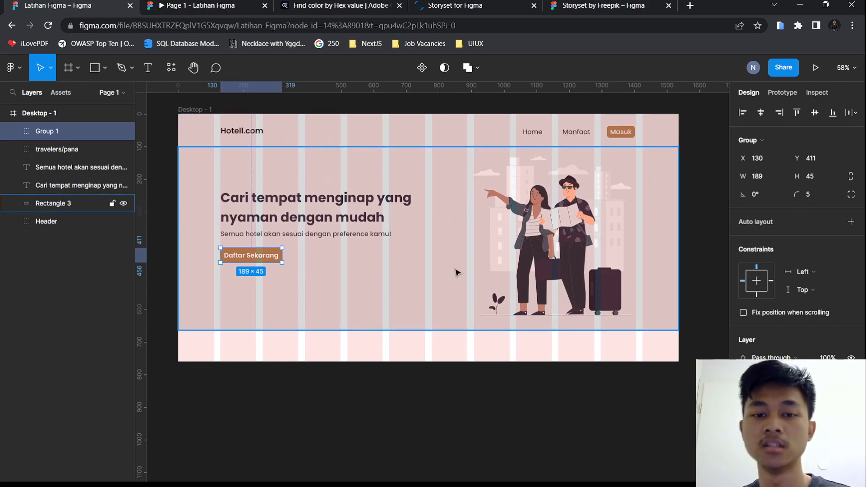
{"action": "scroll", "coordinate": [455, 270], "scroll_direction": "down", "scroll_amount": 2}
{"action": "scroll", "coordinate": [444, 263], "scroll_direction": "up", "scroll_amount": 2}
{"action": "left_click", "coordinate": [439, 261]}
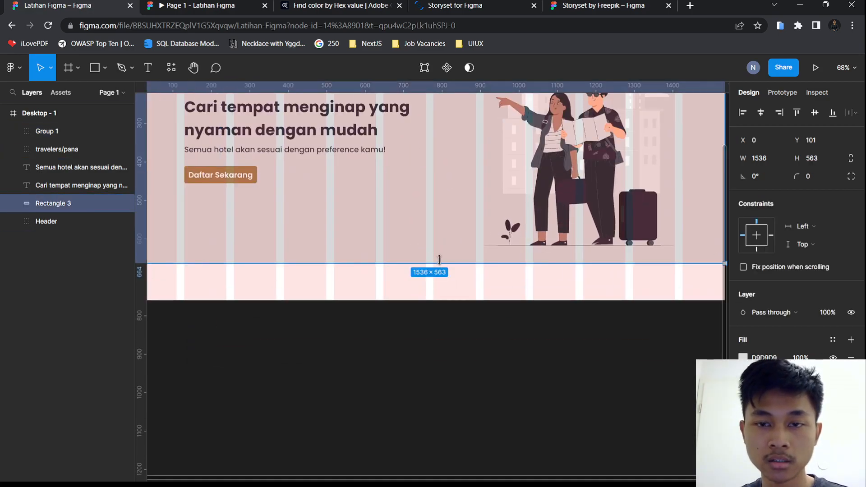
{"action": "scroll", "coordinate": [422, 238], "scroll_direction": "down", "scroll_amount": 2}
{"action": "left_click_drag", "start_coordinate": [405, 234], "coordinate": [386, 338]}
{"action": "left_click", "coordinate": [216, 168]}
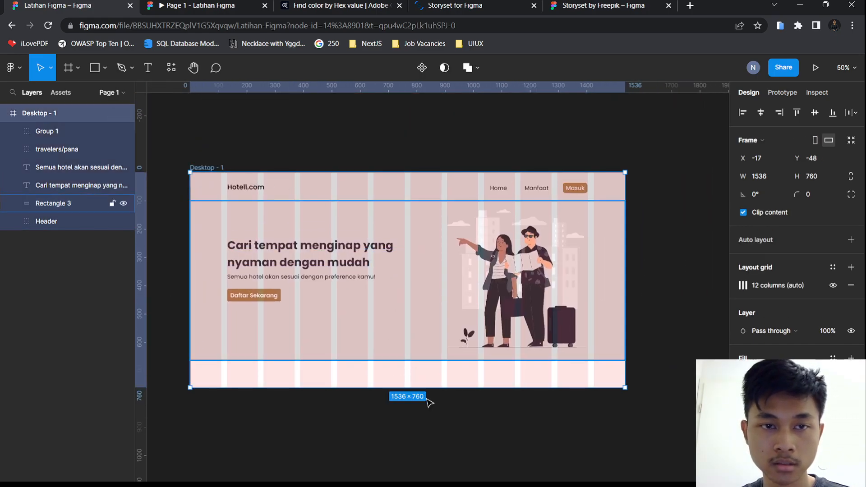
{"action": "left_click_drag", "start_coordinate": [413, 397], "coordinate": [421, 450]}
Shrink the stretched travelers illustration vertically and move it back up so it fits inside the hero rectangle
{"action": "left_click", "coordinate": [530, 316]}
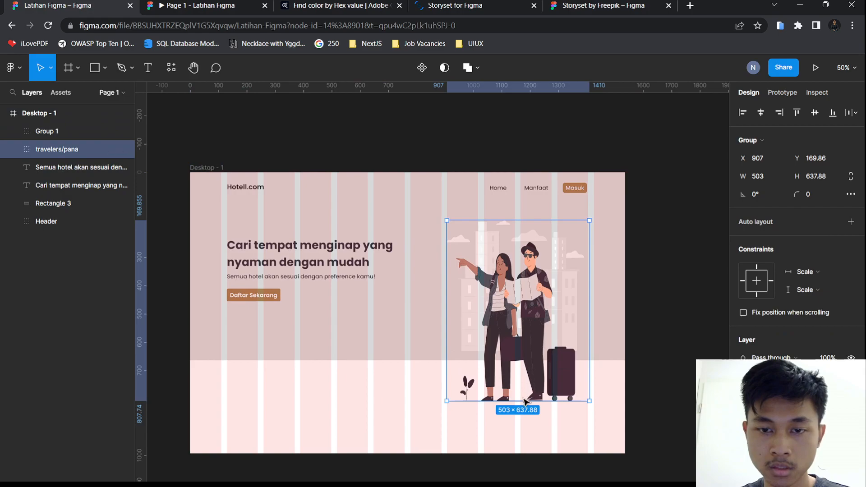
{"action": "mouse_move", "coordinate": [523, 355]}
{"action": "left_mouse_down"}
{"action": "mouse_move", "coordinate": [524, 371]}
{"action": "mouse_move", "coordinate": [526, 357]}
{"action": "left_mouse_up"}
{"action": "left_click_drag", "start_coordinate": [518, 315], "coordinate": [519, 301]}
{"action": "left_click", "coordinate": [417, 401]}
{"action": "left_click_drag", "start_coordinate": [419, 397], "coordinate": [466, 332]}
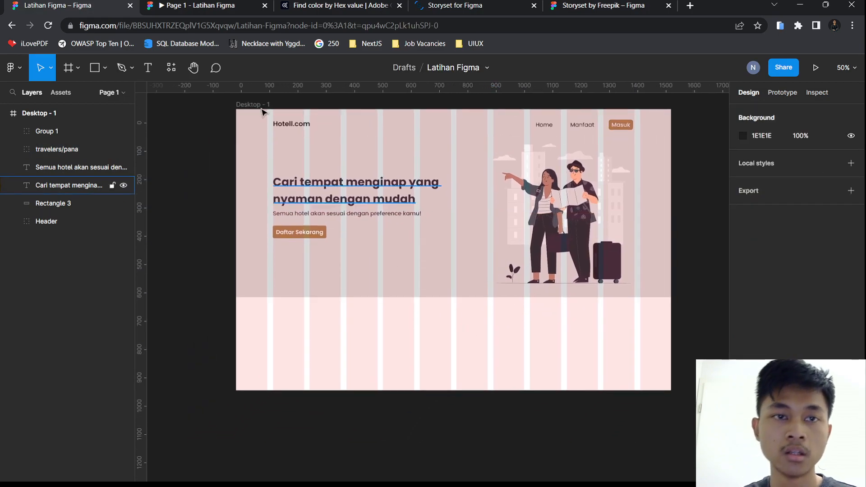
Add a "Kenapa Hotell.com?" text just below the hero and centre it horizontally in the frame at X 665, Y 684
{"action": "left_click", "coordinate": [147, 67]}
{"action": "left_click", "coordinate": [433, 297]}
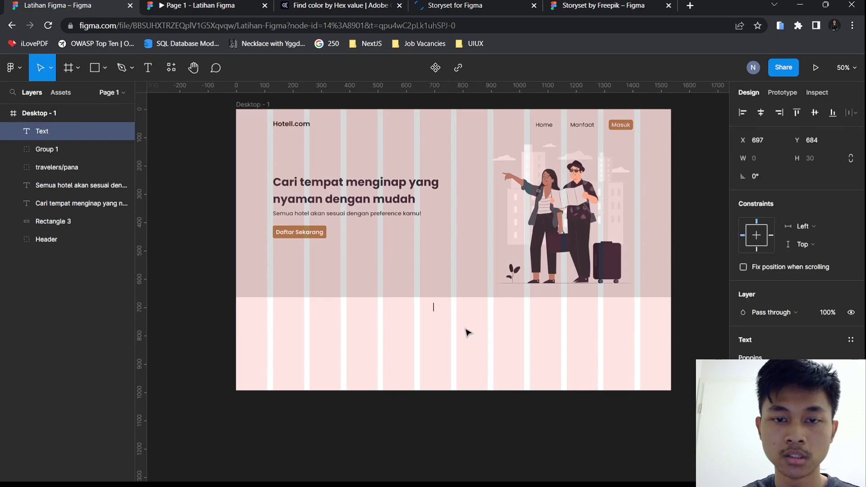
{"action": "type", "text": "Kenapa"}
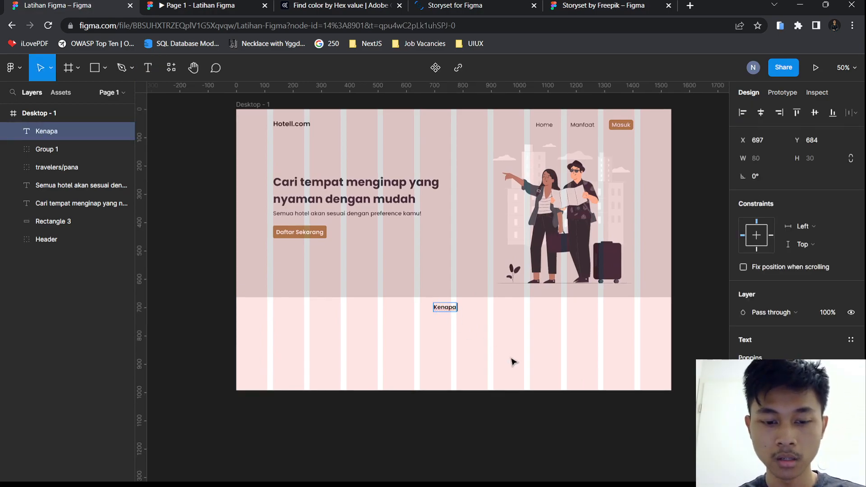
{"action": "type", "text": " Hot"}
{"action": "key", "text": "BackSpace"}
{"action": "type", "text": "otell.com?"}
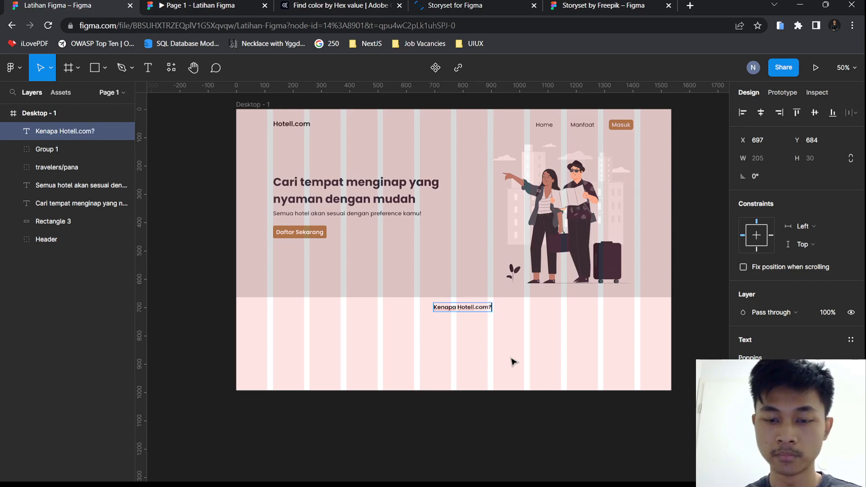
{"action": "left_click_drag", "start_coordinate": [464, 311], "coordinate": [454, 311]}
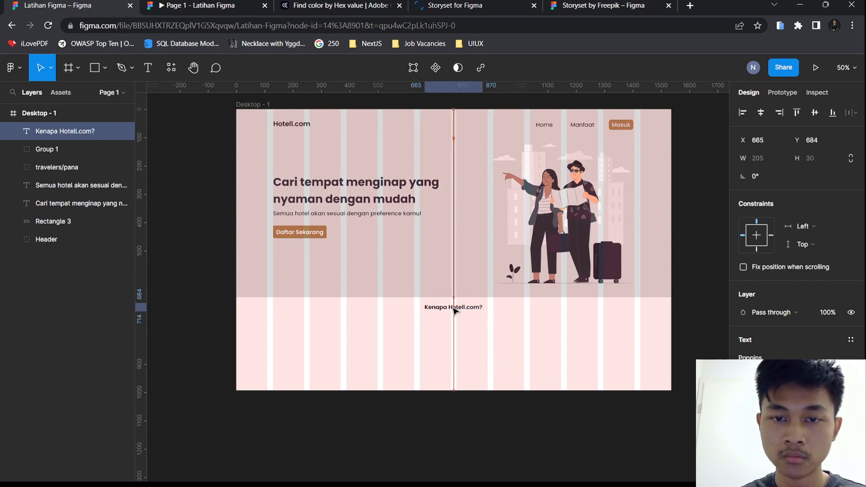
{"action": "left_click", "coordinate": [471, 337]}
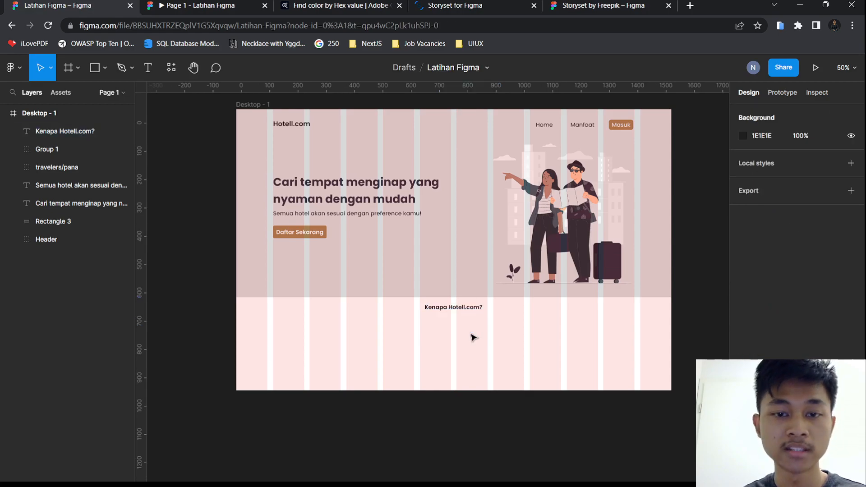
Check the "Kenapa Hotell.com?" heading in the prototype preview, enlarge its font size and recentre it at X 645, Y 688
{"action": "left_click", "coordinate": [157, 4]}
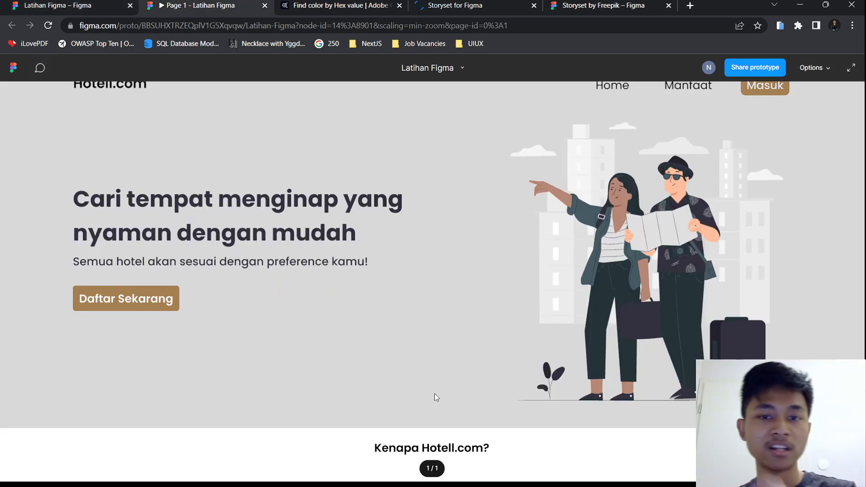
{"action": "left_click", "coordinate": [64, 4]}
{"action": "left_click", "coordinate": [467, 308]}
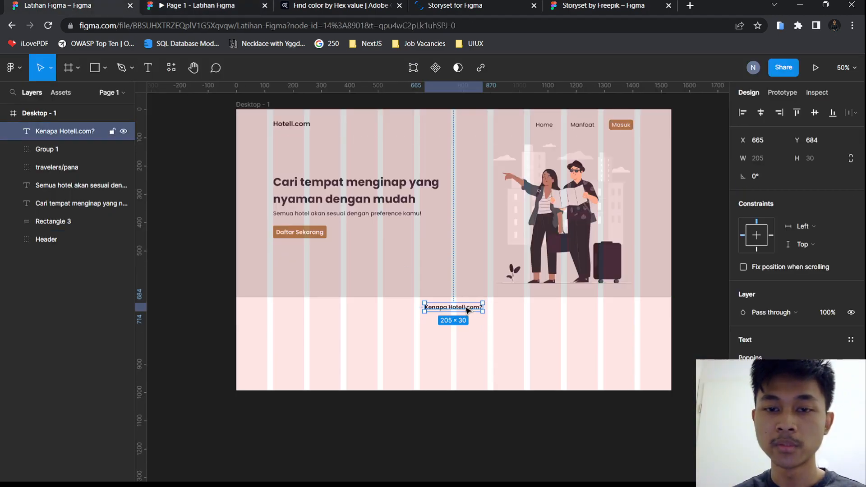
{"action": "left_click", "coordinate": [838, 376]}
{"action": "left_click", "coordinate": [823, 371]}
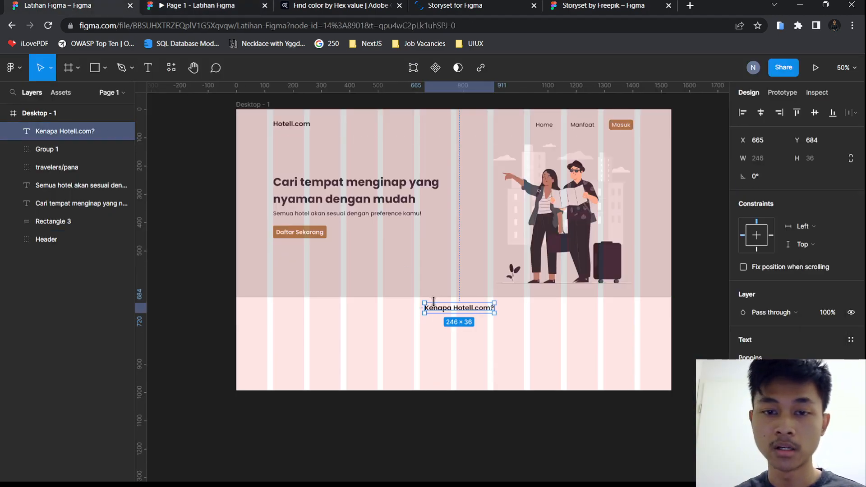
{"action": "left_click_drag", "start_coordinate": [463, 311], "coordinate": [458, 310]}
Review the hero and the enlarged "Kenapa Hotell.com?" heading in the prototype preview
{"action": "left_click", "coordinate": [194, 6]}
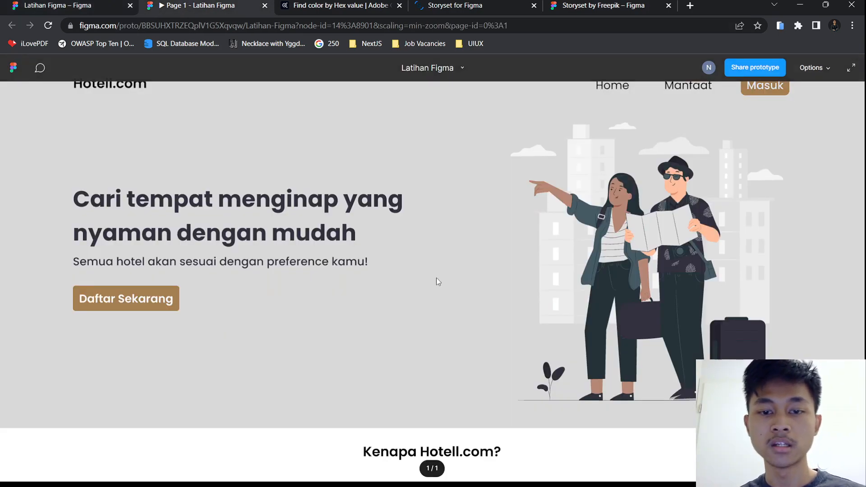
{"action": "scroll", "coordinate": [436, 334], "scroll_direction": "down", "scroll_amount": 3}
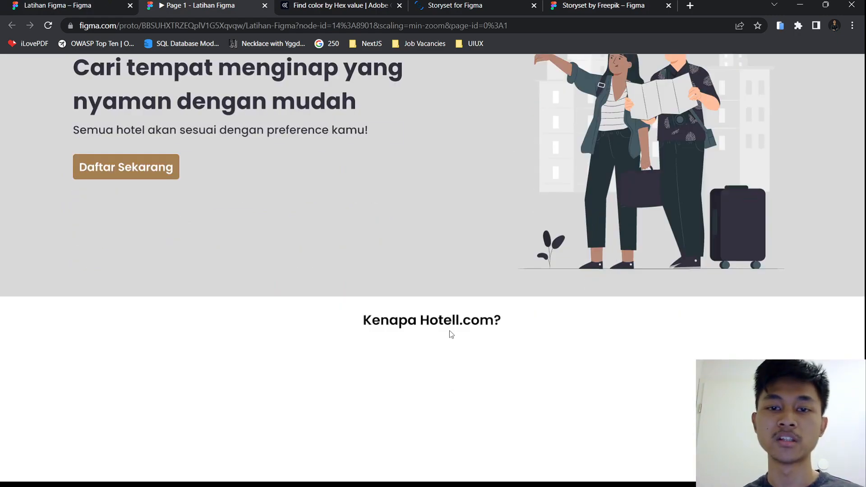
{"action": "scroll", "coordinate": [423, 356], "scroll_direction": "up", "scroll_amount": 3}
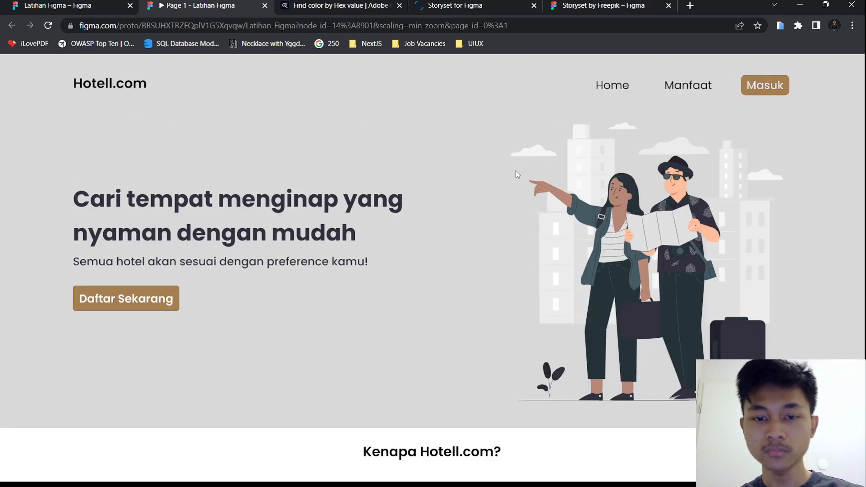
{"action": "key", "text": "alt+Tab"}
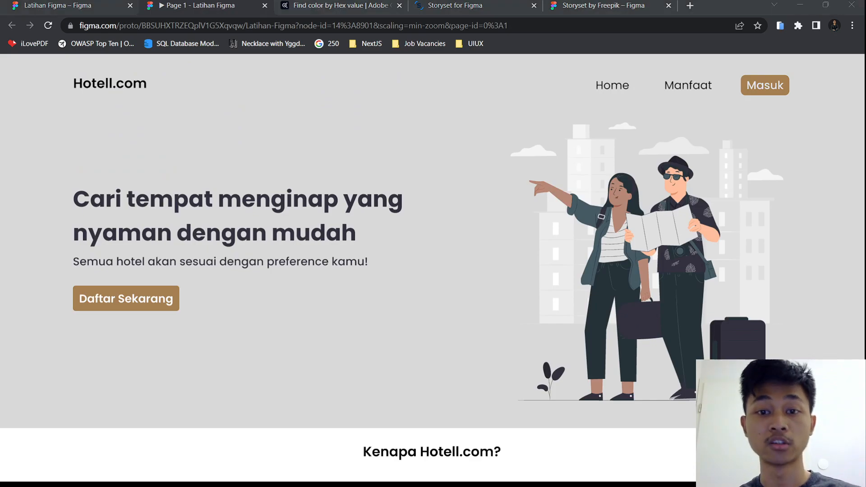
{"action": "left_click", "coordinate": [416, 432]}
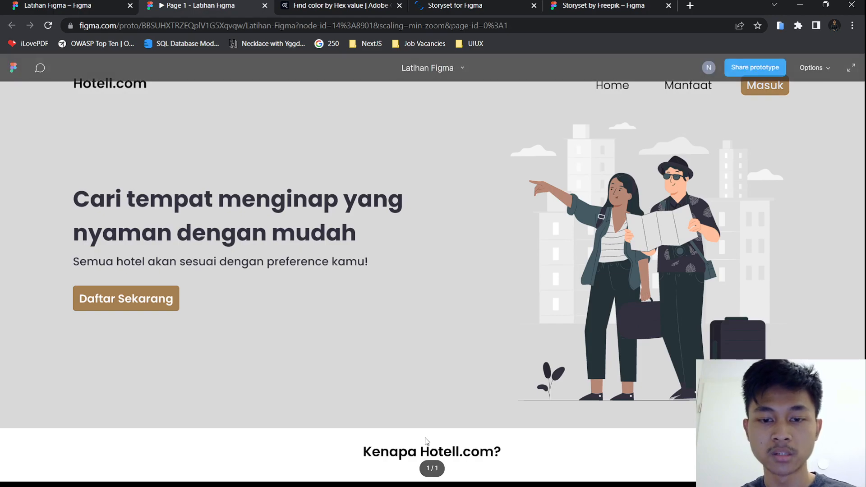
{"action": "scroll", "coordinate": [486, 277], "scroll_direction": "down", "scroll_amount": 3}
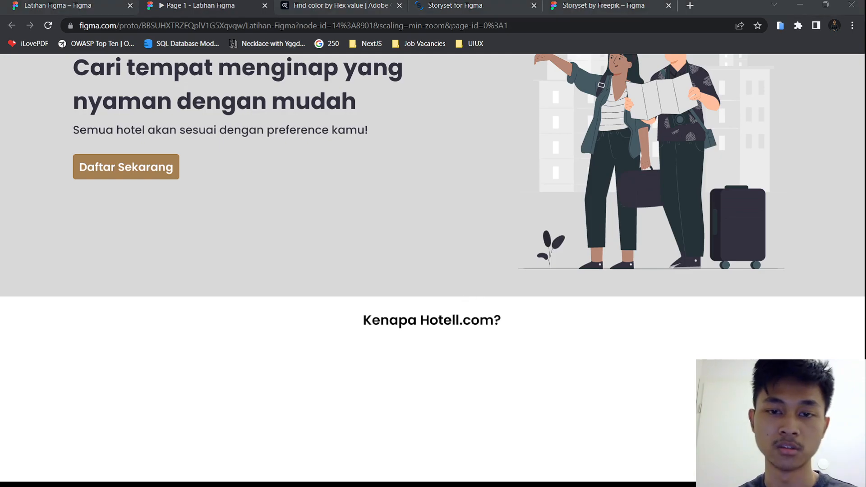
Extend the Desktop - 1 frame in the design file to a height of about 1150, leaving room below the heading
{"action": "left_click", "coordinate": [72, 6]}
{"action": "scroll", "coordinate": [414, 285], "scroll_direction": "down", "scroll_amount": 1}
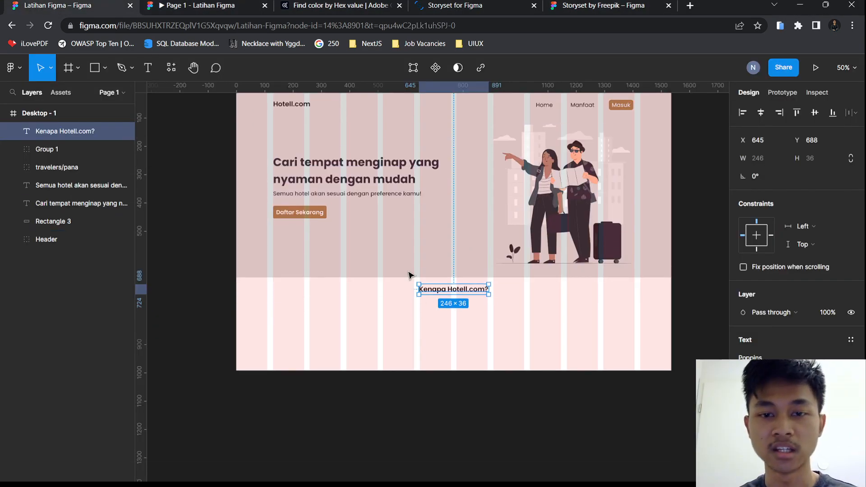
{"action": "left_click", "coordinate": [196, 210]}
{"action": "scroll", "coordinate": [297, 229], "scroll_direction": "up", "scroll_amount": 1}
{"action": "scroll", "coordinate": [298, 229], "scroll_direction": "up", "scroll_amount": 3}
{"action": "left_click", "coordinate": [433, 425]}
{"action": "left_click_drag", "start_coordinate": [442, 424], "coordinate": [424, 416]}
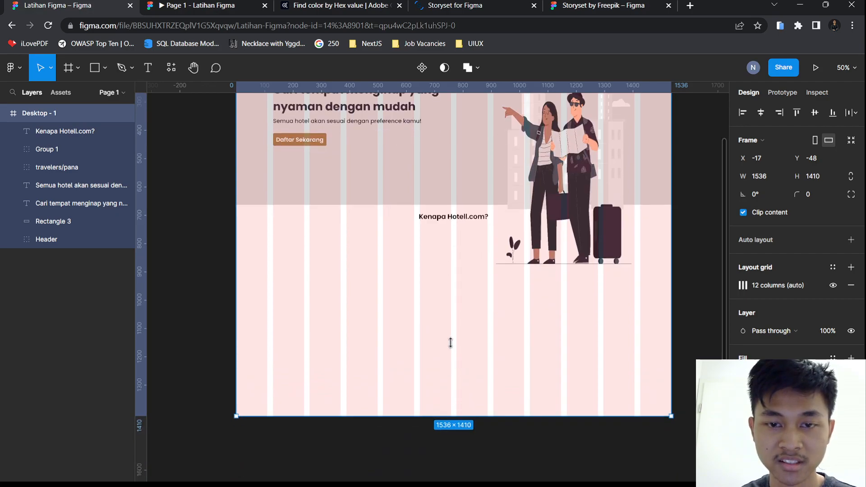
{"action": "left_click_drag", "start_coordinate": [451, 343], "coordinate": [450, 344]}
{"action": "left_click", "coordinate": [218, 246]}
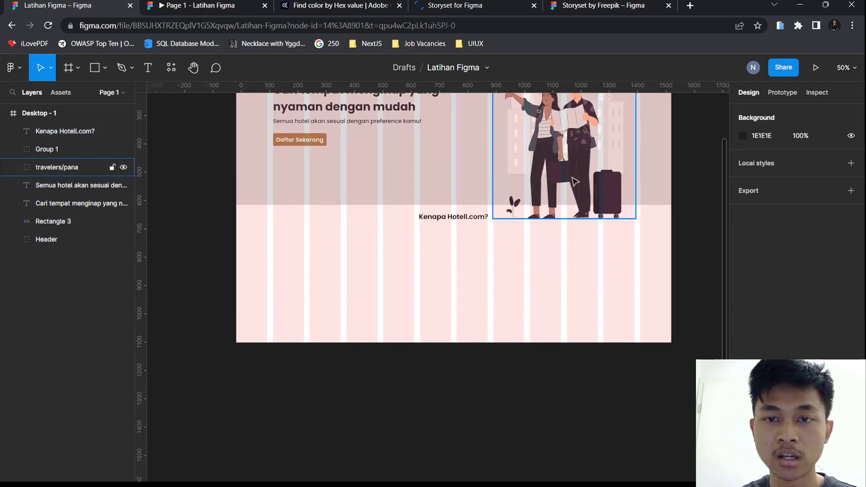
Resize the travelers illustration to 503 × 408 and position it in the hero at X 908, Y 143
{"action": "scroll", "coordinate": [574, 182], "scroll_direction": "up", "scroll_amount": 1}
{"action": "left_click", "coordinate": [585, 239]}
{"action": "left_click_drag", "start_coordinate": [572, 195], "coordinate": [570, 182]}
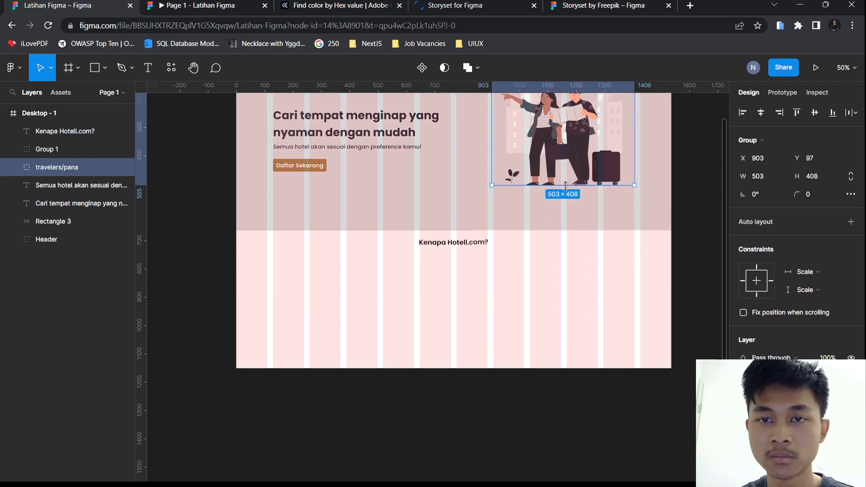
{"action": "left_click", "coordinate": [186, 229]}
{"action": "scroll", "coordinate": [435, 276], "scroll_direction": "up", "scroll_amount": 2}
{"action": "left_click_drag", "start_coordinate": [569, 183], "coordinate": [570, 196]}
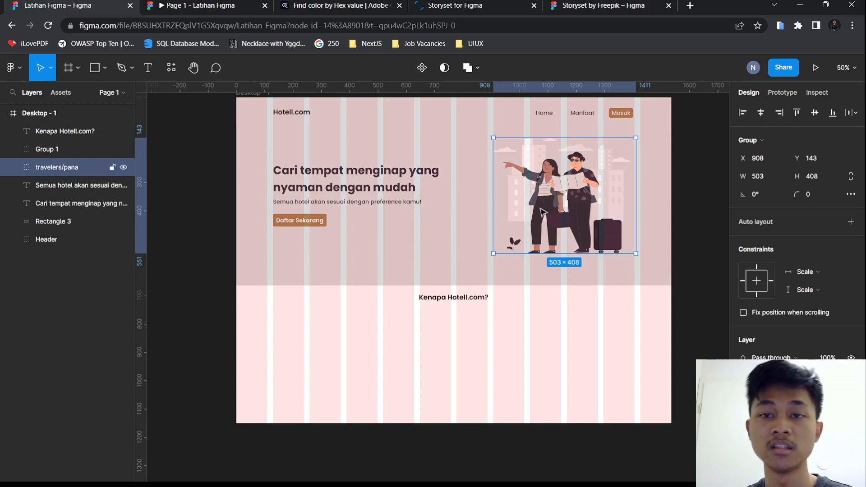
{"action": "left_click", "coordinate": [221, 333]}
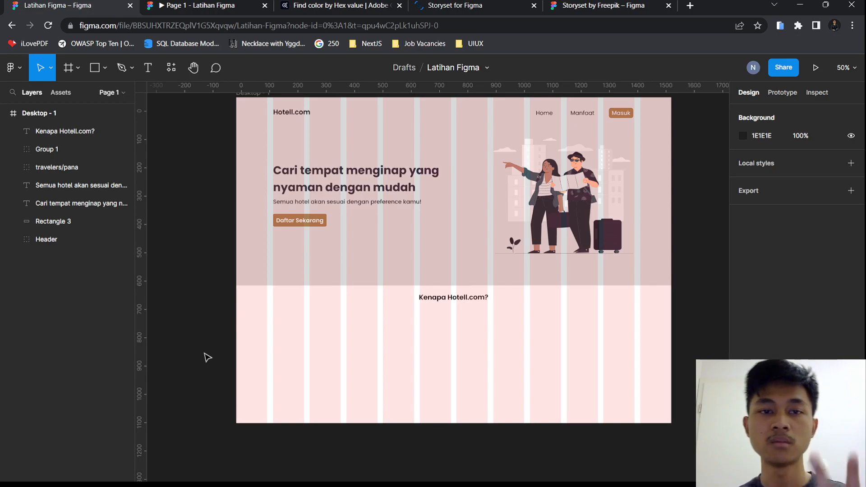
Increase the travelers illustration's height to 429 and shift it up and slightly right within the hero
{"action": "scroll", "coordinate": [402, 373], "scroll_direction": "up", "scroll_amount": 3}
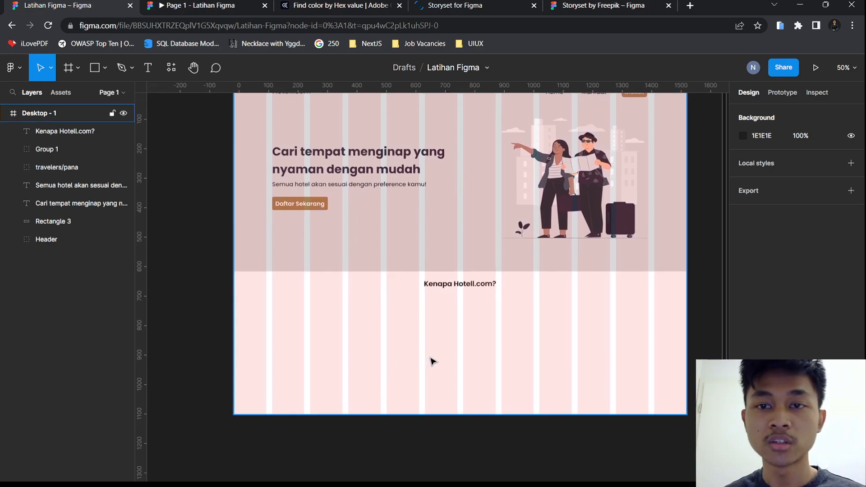
{"action": "left_click", "coordinate": [590, 182]}
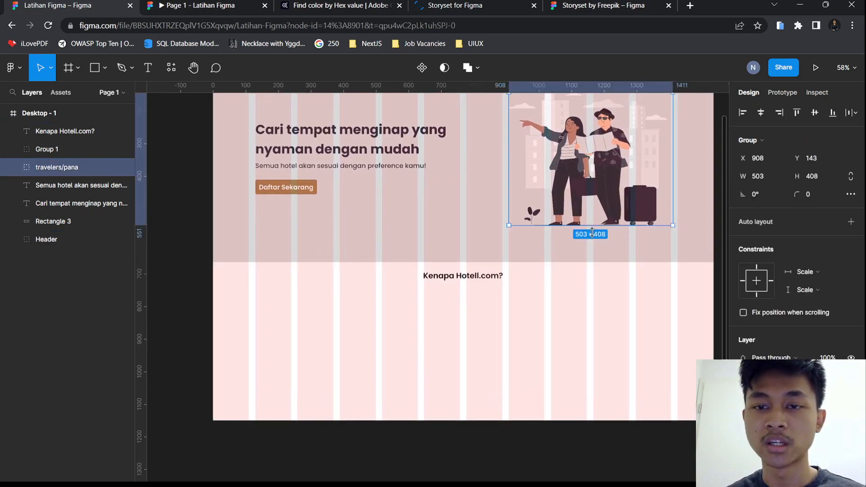
{"action": "left_click_drag", "start_coordinate": [591, 231], "coordinate": [592, 239]}
{"action": "key", "text": "ctrl+z"}
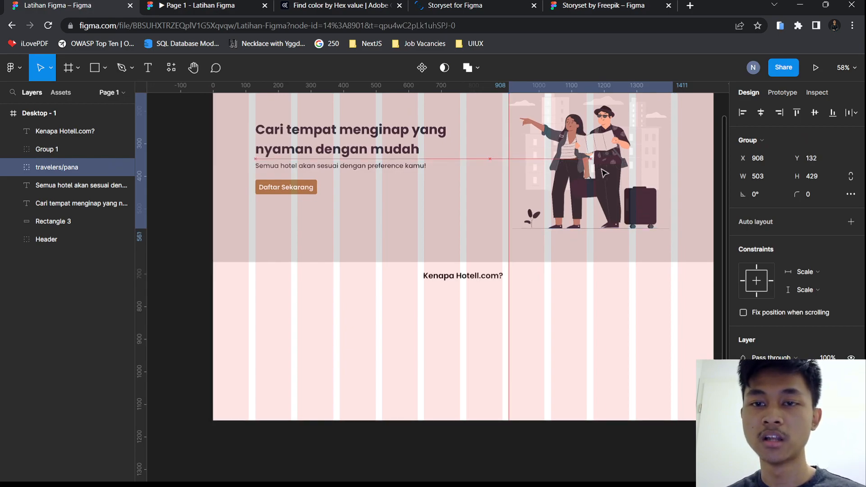
{"action": "left_click", "coordinate": [615, 344]}
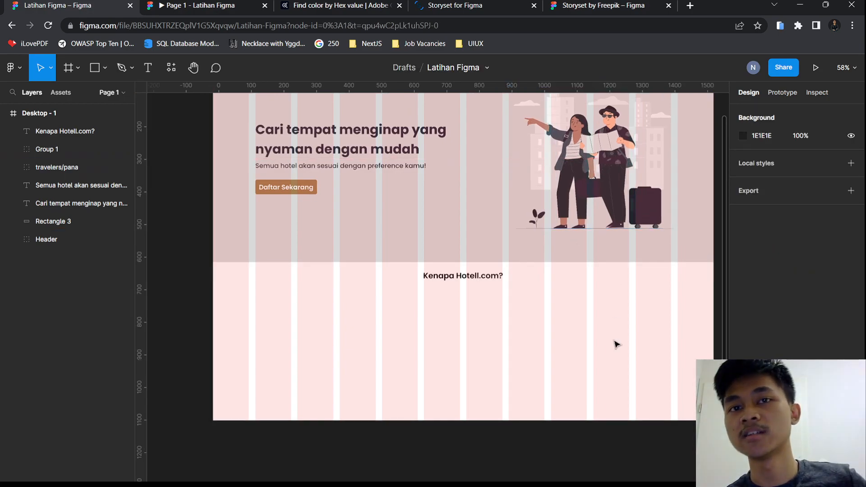
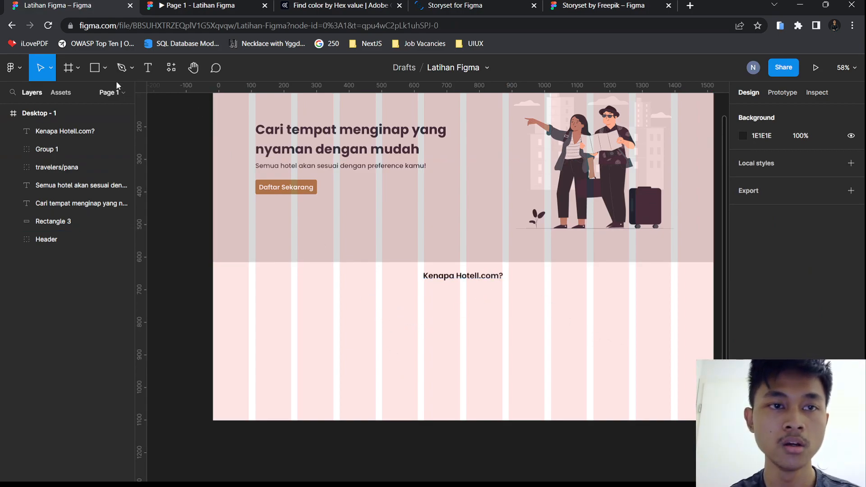
Run the Storyset by Freepik plugin and search its illustrations for "discount"
{"action": "left_click", "coordinate": [171, 68]}
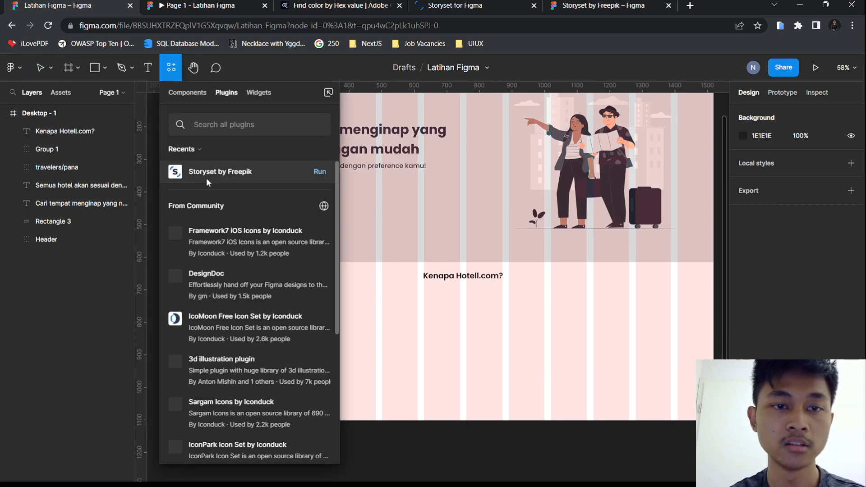
{"action": "left_click", "coordinate": [212, 174]}
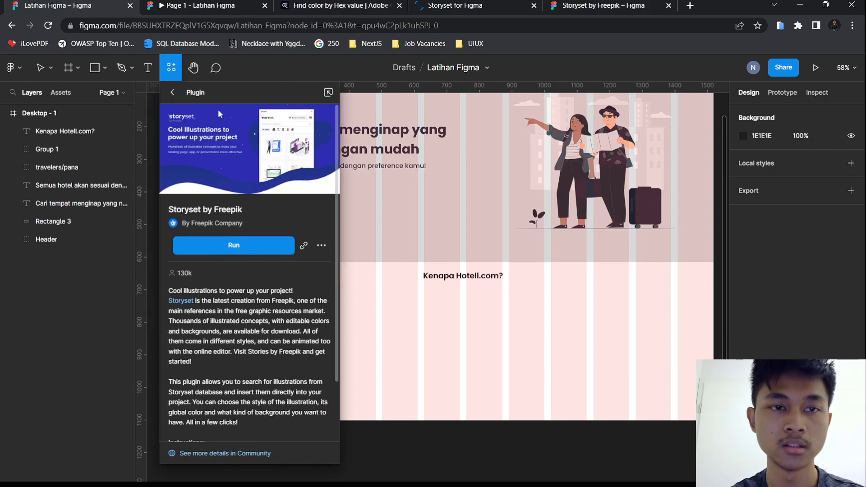
{"action": "left_click", "coordinate": [224, 248]}
{"action": "left_click_drag", "start_coordinate": [396, 122], "coordinate": [337, 108]}
{"action": "left_click", "coordinate": [416, 167]}
{"action": "type", "text": "discount"}
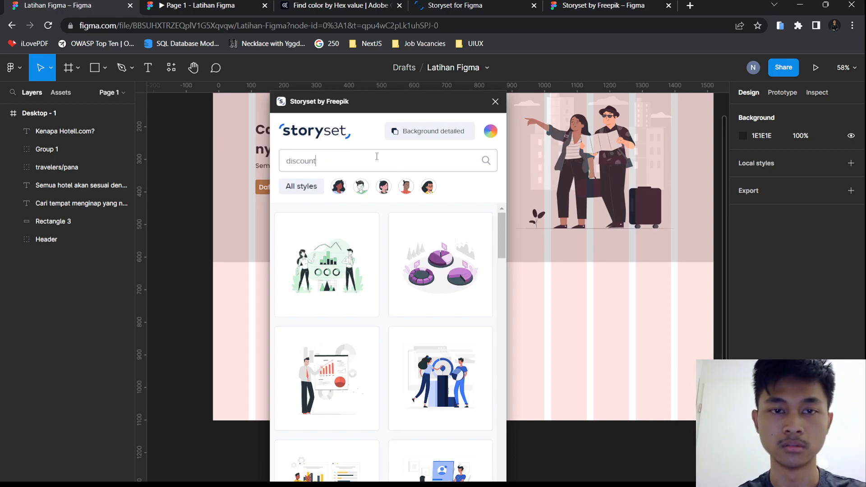
{"action": "key", "text": "Return"}
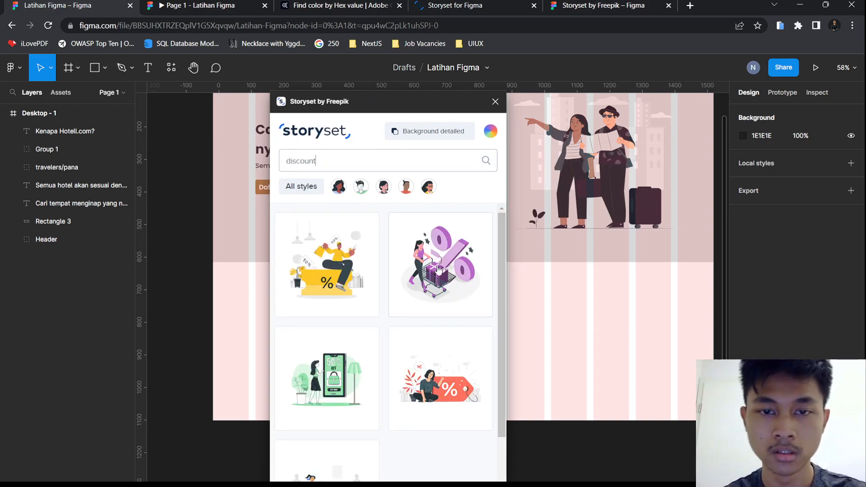
Copy the dark swatch's hex code from the Adobe Color travel theme and set the Storyset illustration color to #333140
{"action": "left_click", "coordinate": [315, 5]}
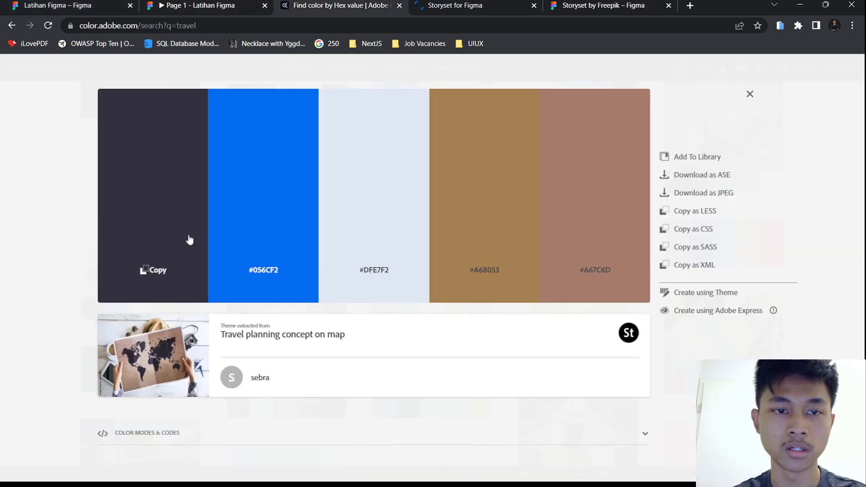
{"action": "left_click", "coordinate": [149, 261]}
{"action": "left_click", "coordinate": [58, 6]}
{"action": "left_click", "coordinate": [491, 133]}
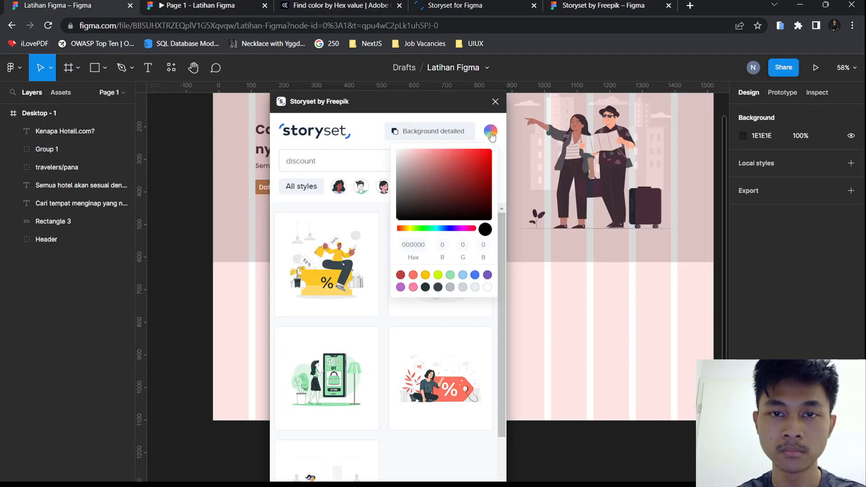
{"action": "type", "text": "#333140"}
{"action": "key", "text": "Return"}
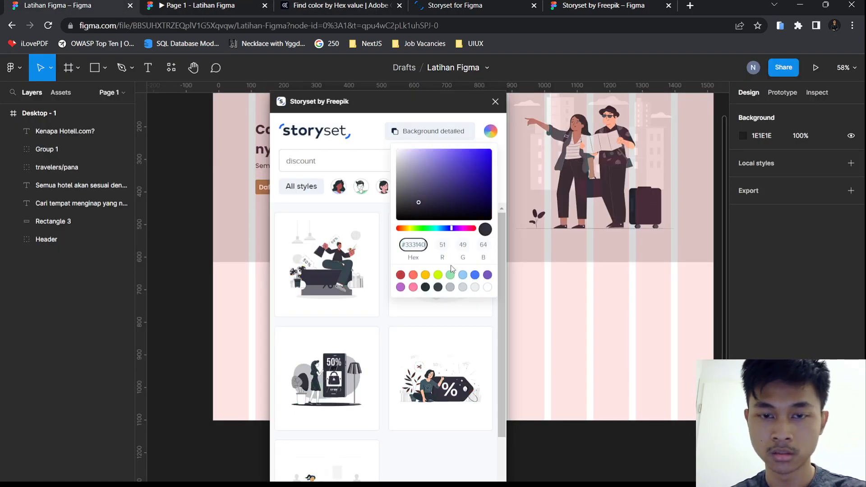
{"action": "left_click", "coordinate": [374, 311]}
{"action": "scroll", "coordinate": [398, 385], "scroll_direction": "down", "scroll_amount": 2}
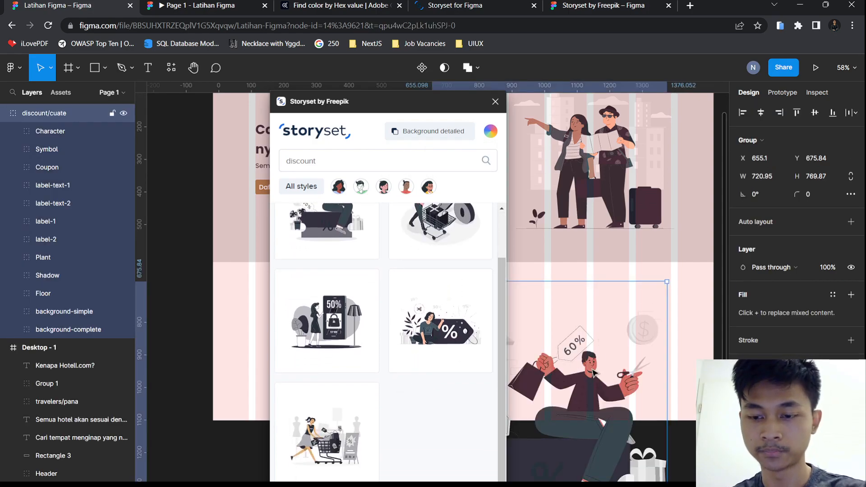
{"action": "key", "text": "Delete"}
Insert the discount/amico illustration of a shopper with a cart and percent sign, and move it clear of the plugin window
{"action": "left_click", "coordinate": [439, 224]}
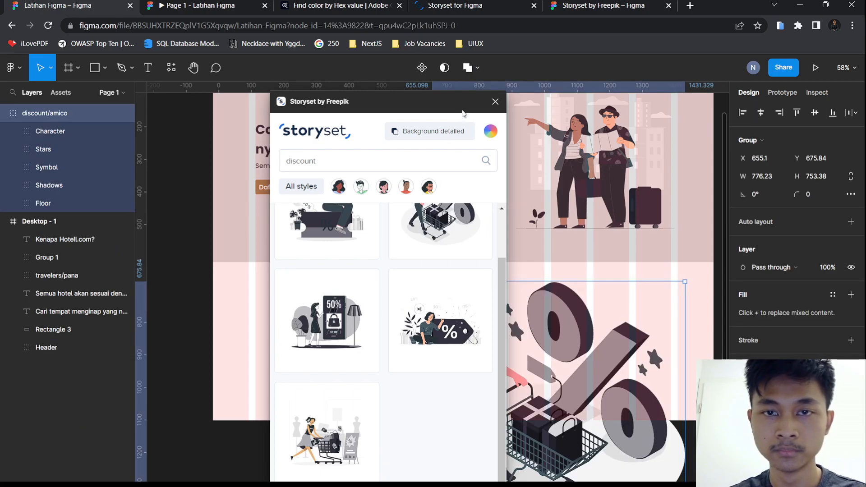
{"action": "left_click_drag", "start_coordinate": [406, 101], "coordinate": [182, 170]}
{"action": "left_click_drag", "start_coordinate": [518, 328], "coordinate": [453, 208]}
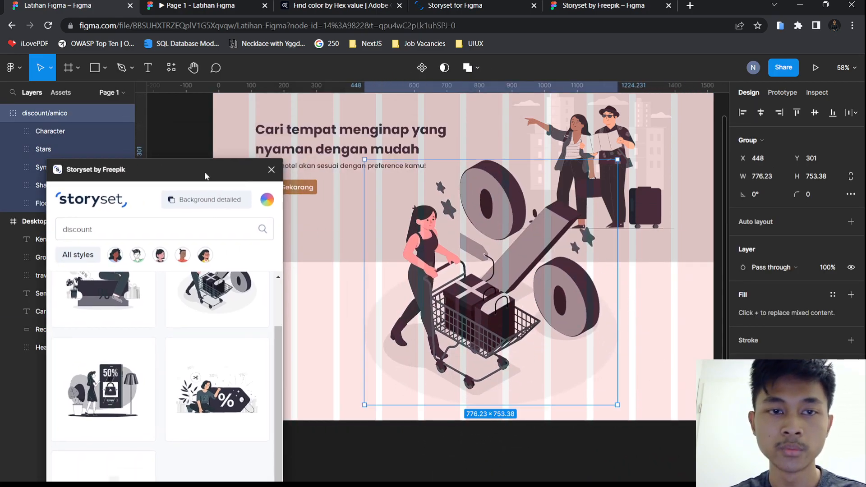
{"action": "left_click_drag", "start_coordinate": [502, 305], "coordinate": [464, 296]}
Delete the Character, Shadows and Floor groups from the discount/amico illustration
{"action": "left_click", "coordinate": [55, 131]}
{"action": "left_click", "coordinate": [60, 117]}
{"action": "left_click", "coordinate": [52, 133]}
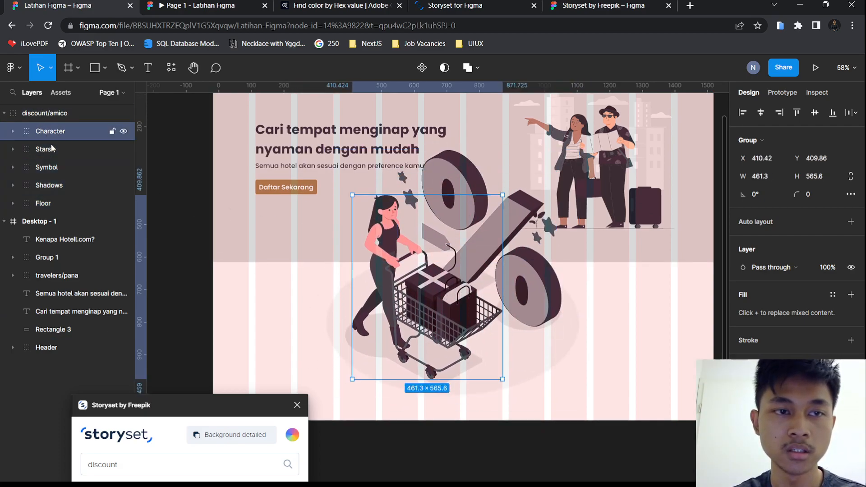
{"action": "left_click", "coordinate": [56, 143]}
{"action": "left_click", "coordinate": [58, 134]}
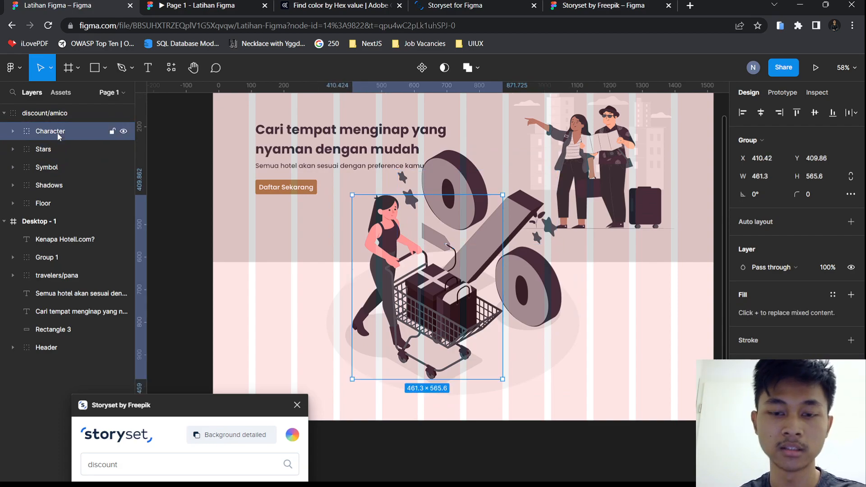
{"action": "key", "text": "Delete"}
{"action": "left_click", "coordinate": [57, 167]}
{"action": "key", "text": "Delete"}
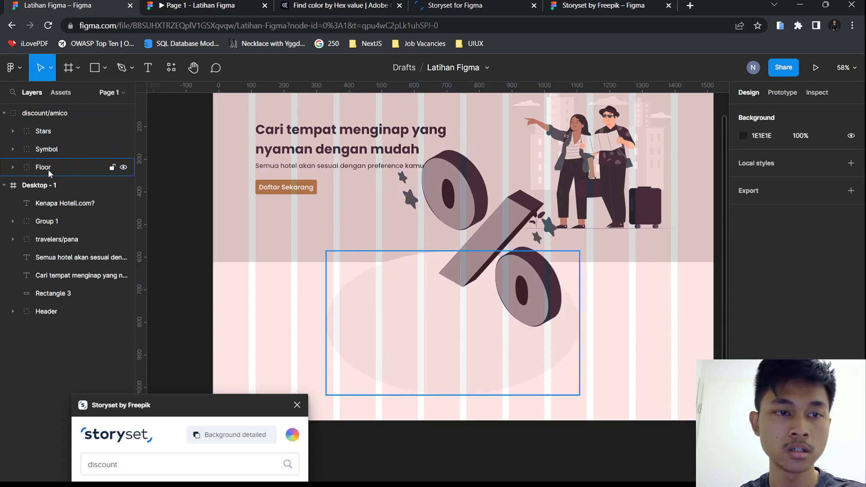
{"action": "left_click", "coordinate": [48, 169]}
{"action": "key", "text": "Delete"}
Move the discount/amico group into the Desktop - 1 frame as its lowest layer
{"action": "left_click", "coordinate": [52, 132]}
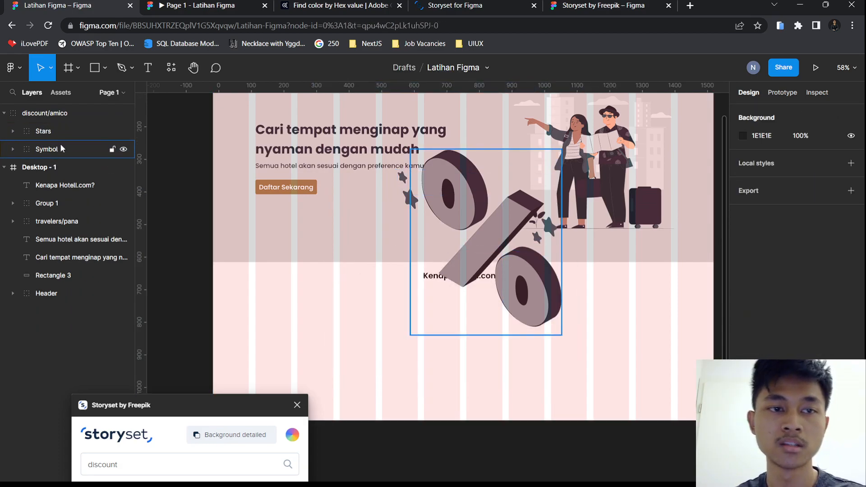
{"action": "left_click", "coordinate": [43, 115]}
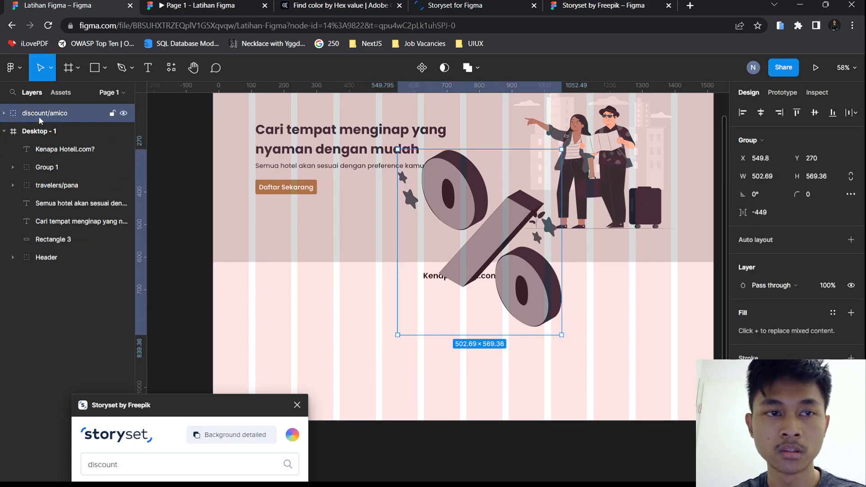
{"action": "left_click_drag", "start_coordinate": [36, 114], "coordinate": [71, 275]}
{"action": "scroll", "coordinate": [381, 195], "scroll_direction": "up", "scroll_amount": 5}
{"action": "scroll", "coordinate": [381, 196], "scroll_direction": "right", "scroll_amount": 1}
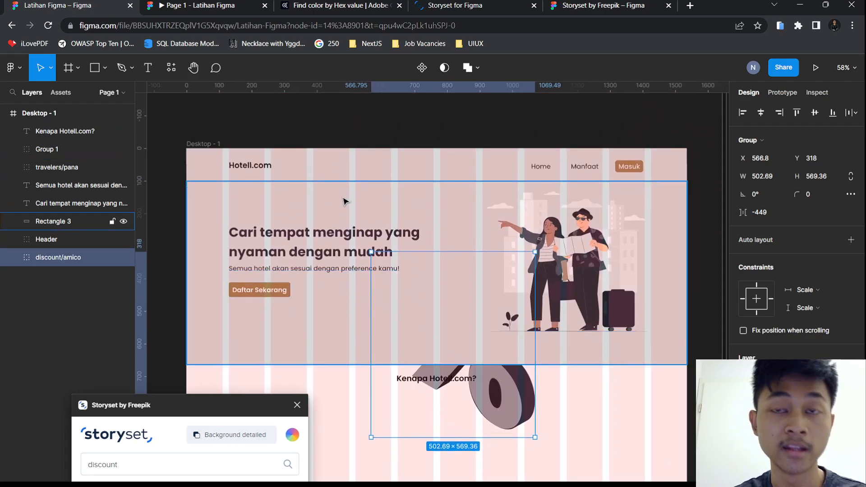
Rename the Group 1 layer holding the Daftar Sekarang button as Button Signup
{"action": "left_click", "coordinate": [54, 221]}
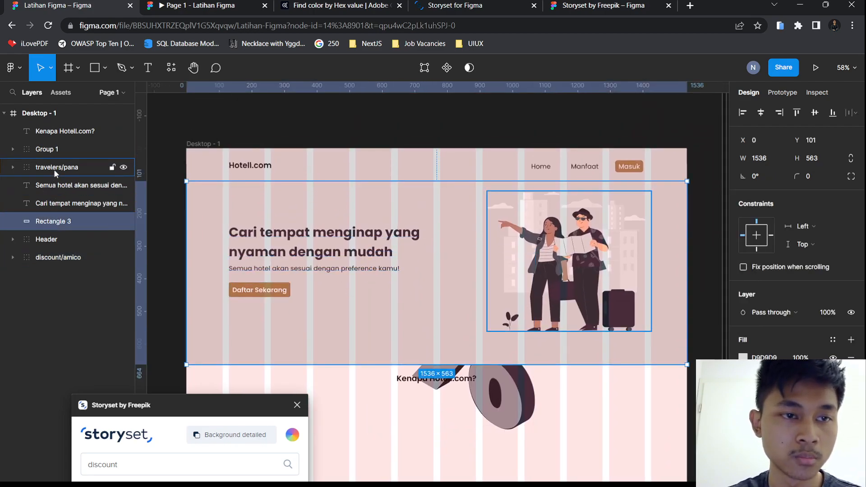
{"action": "left_click", "coordinate": [51, 151]}
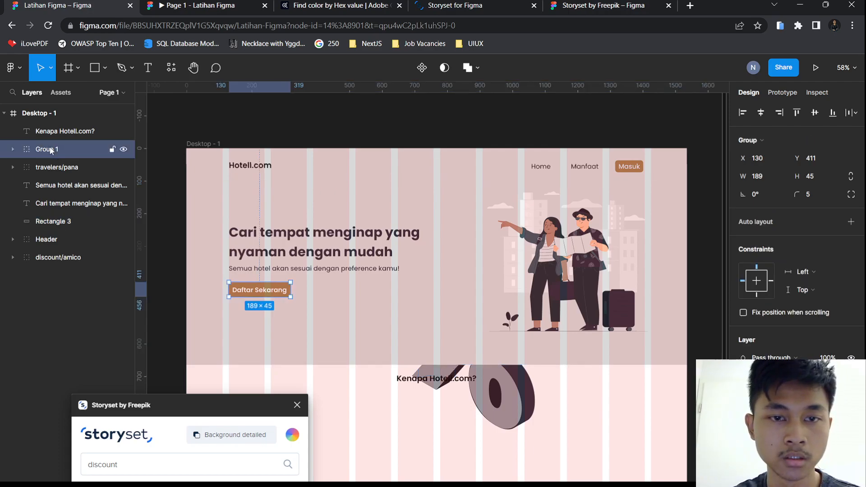
{"action": "key", "text": "ctrl+r"}
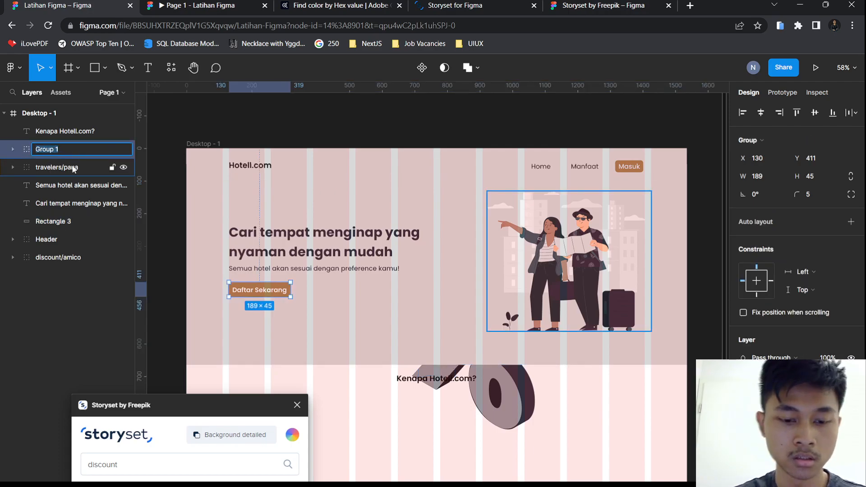
{"action": "type", "text": "Button Signup"}
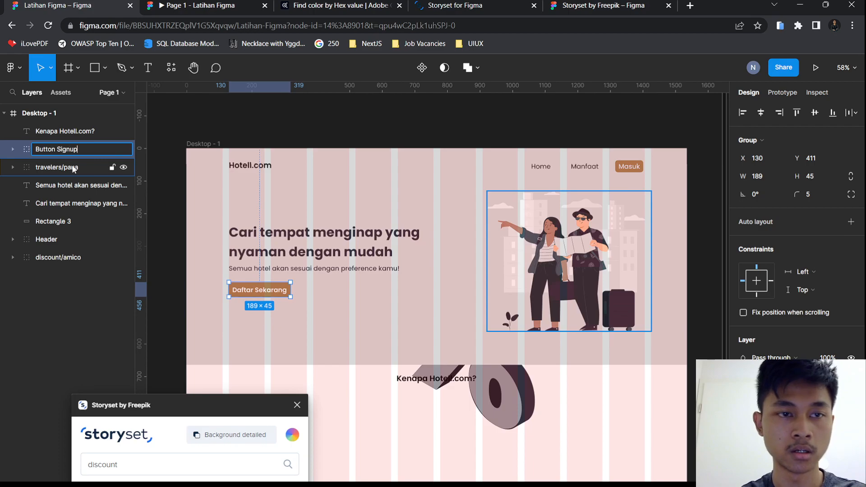
{"action": "key", "text": "Return"}
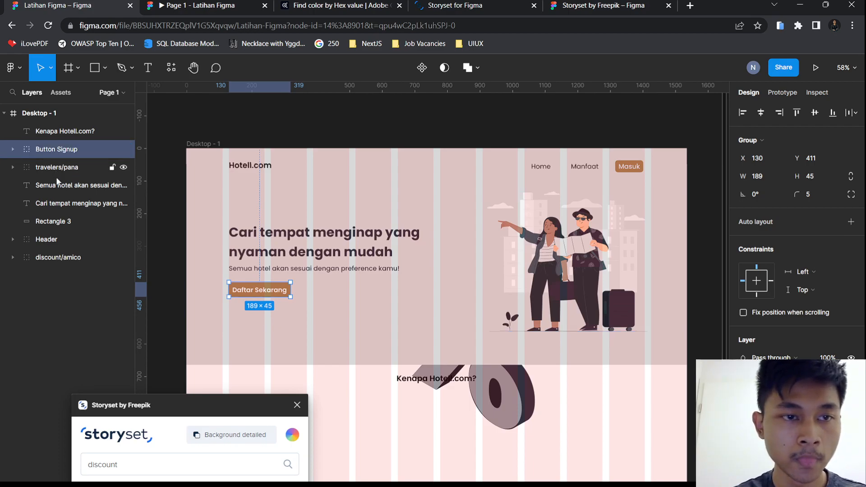
Group the signup button, travelers illustration, both hero texts and Rectangle 3, and name the group Hero
{"action": "left_click", "coordinate": [63, 221], "text": "shift"}
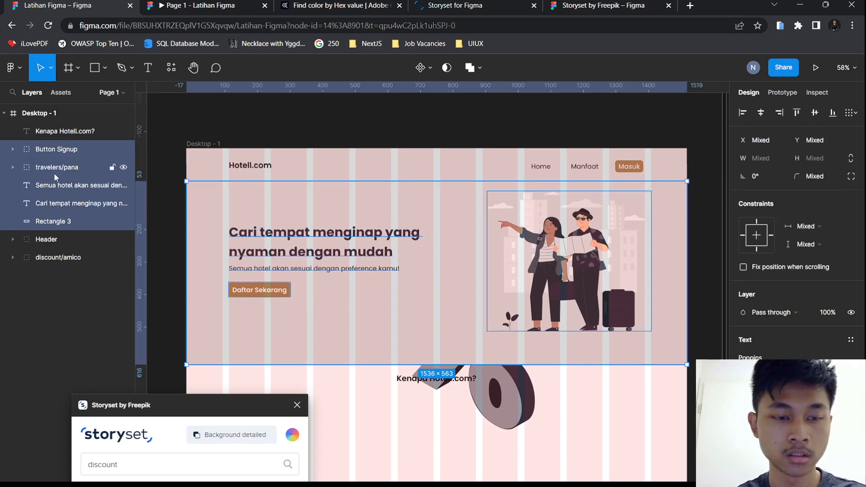
{"action": "key", "text": "ctrl+g"}
{"action": "double_click", "coordinate": [46, 153]}
{"action": "type", "text": "Hero"}
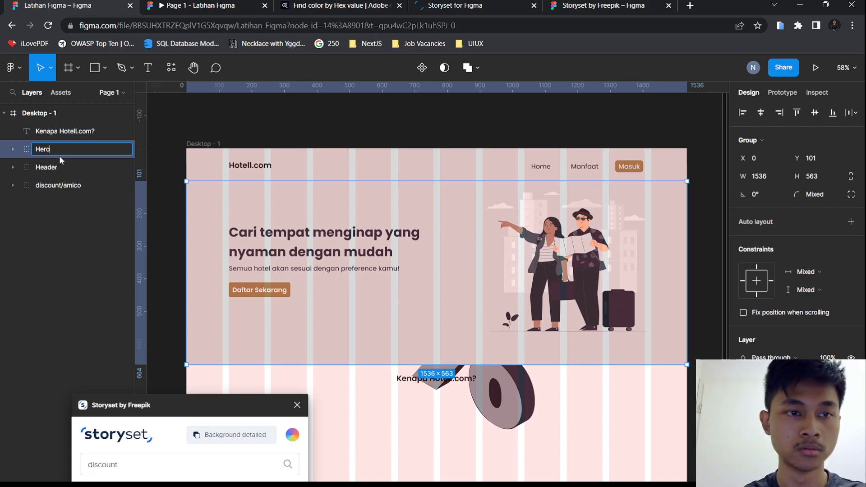
{"action": "key", "text": "Return"}
Reorder the frame's layers as Header, Hero, Kenapa Hotell.com? and discount/amico
{"action": "left_click", "coordinate": [73, 130]}
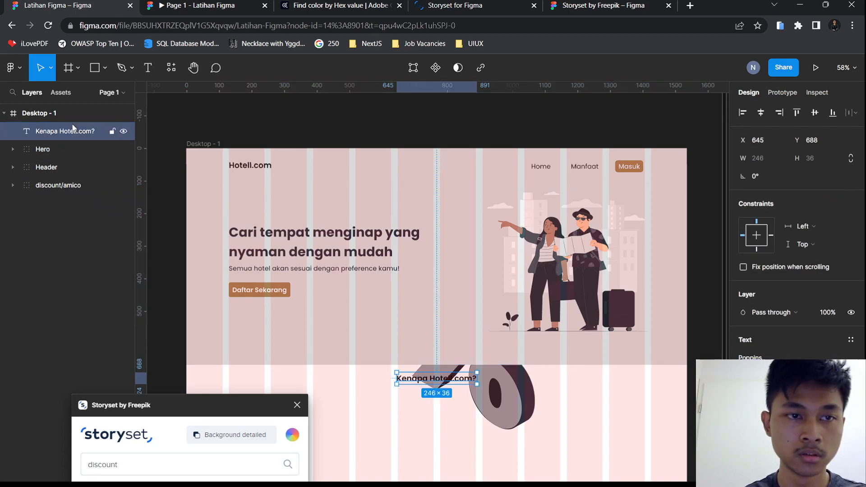
{"action": "left_click_drag", "start_coordinate": [67, 131], "coordinate": [52, 149]}
{"action": "left_click", "coordinate": [53, 167]}
{"action": "scroll", "coordinate": [212, 249], "scroll_direction": "down", "scroll_amount": 2}
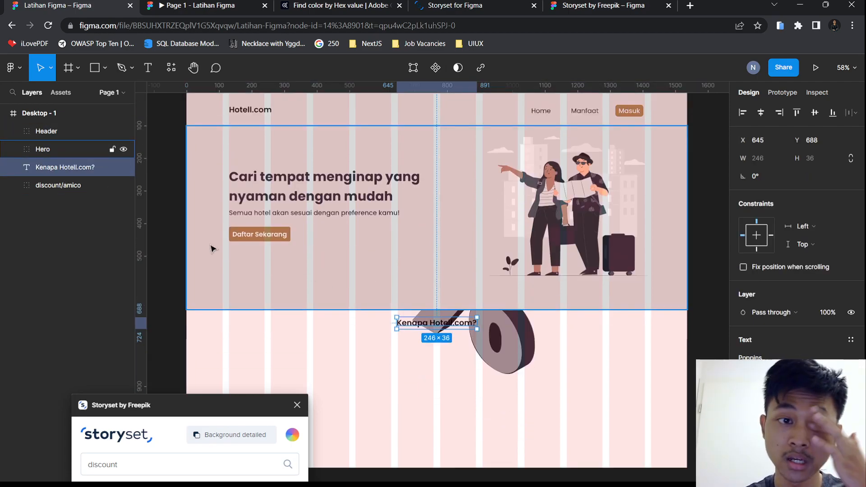
Draw a full-width 1536 × 312 rectangle directly below the hero at Y 662 and fill it with FFFFFF
{"action": "scroll", "coordinate": [341, 299], "scroll_direction": "down", "scroll_amount": 2}
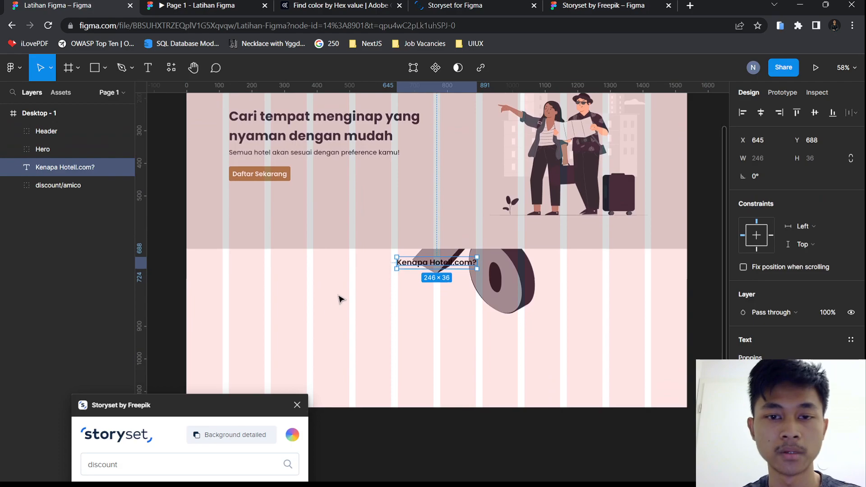
{"action": "left_click", "coordinate": [95, 70]}
{"action": "left_click_drag", "start_coordinate": [186, 248], "coordinate": [689, 354]}
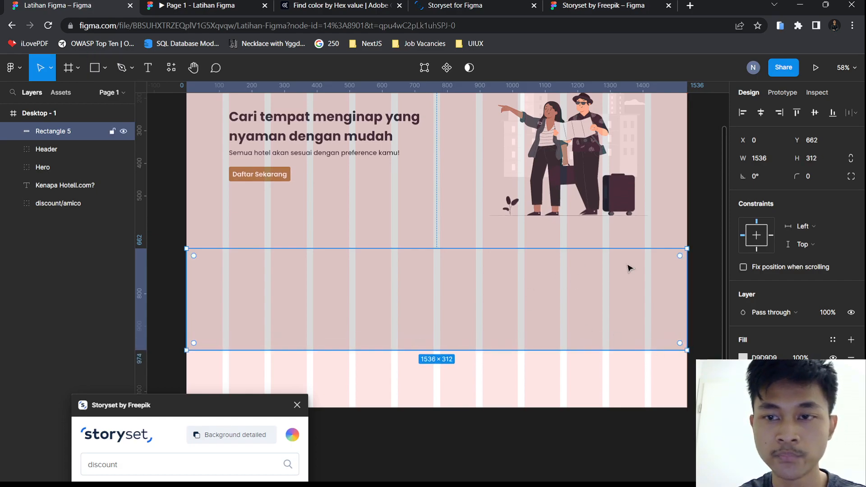
{"action": "left_click", "coordinate": [742, 357]}
{"action": "left_click_drag", "start_coordinate": [678, 267], "coordinate": [534, 146]}
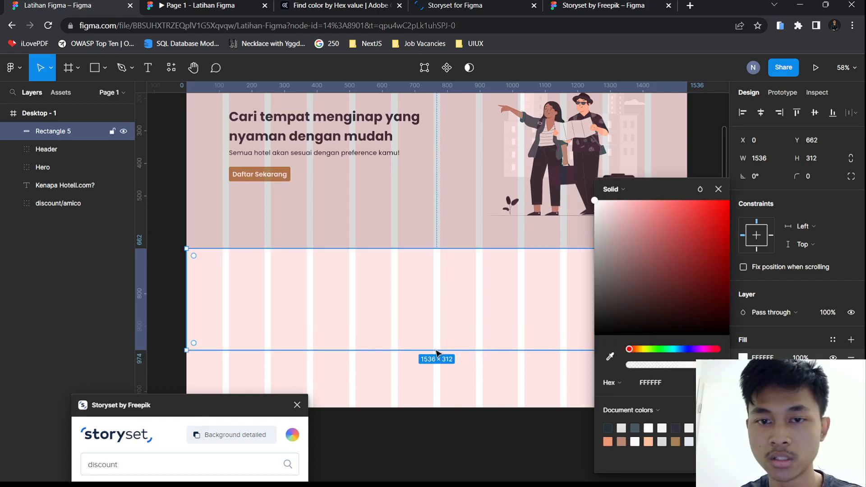
Place the new white rectangle beneath the Kenapa Hotell.com? heading and the discount/amico illustration in the layer order
{"action": "left_click_drag", "start_coordinate": [48, 136], "coordinate": [52, 193]}
{"action": "left_click", "coordinate": [51, 169]}
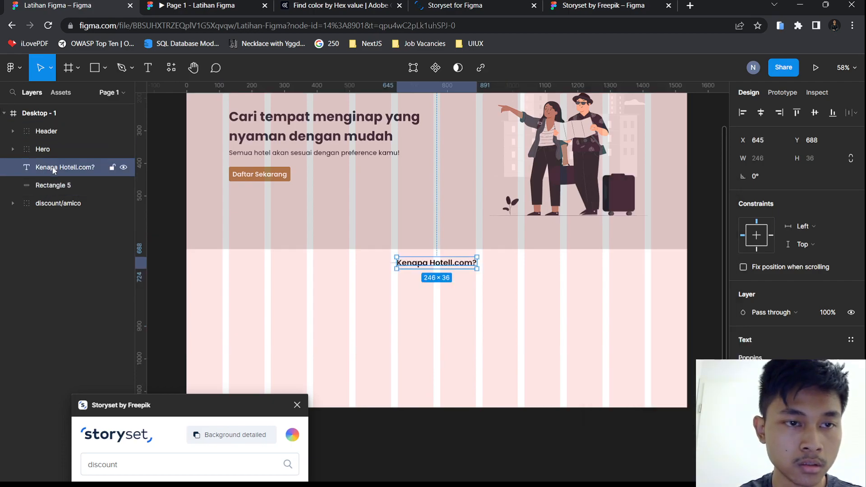
{"action": "left_click_drag", "start_coordinate": [55, 203], "coordinate": [58, 183]}
Resize the discount/amico illustration to about 150 × 170 and position it in the benefits section at X 225, Y 714
{"action": "left_click_drag", "start_coordinate": [470, 276], "coordinate": [377, 314]}
{"action": "left_click_drag", "start_coordinate": [442, 357], "coordinate": [265, 302]}
{"action": "scroll", "coordinate": [265, 302], "scroll_direction": "up", "scroll_amount": 3}
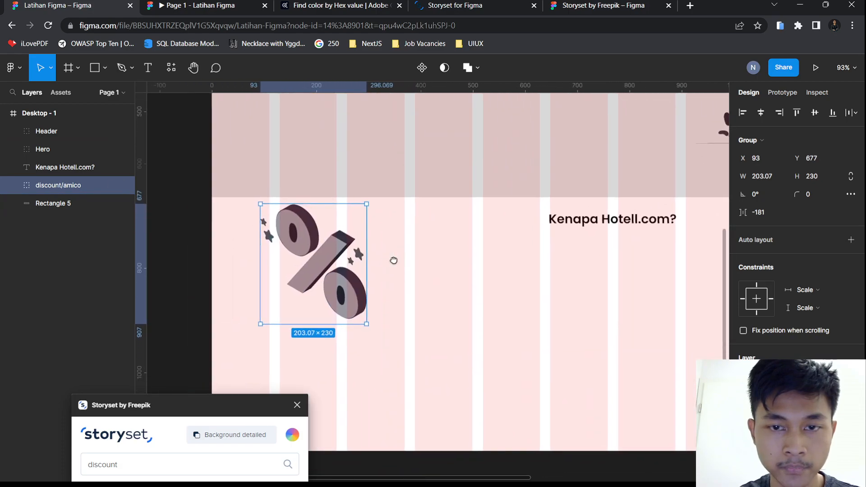
{"action": "left_click_drag", "start_coordinate": [324, 278], "coordinate": [349, 284]}
{"action": "left_click", "coordinate": [60, 204]}
{"action": "left_click", "coordinate": [346, 274]}
{"action": "left_click_drag", "start_coordinate": [392, 331], "coordinate": [405, 309]}
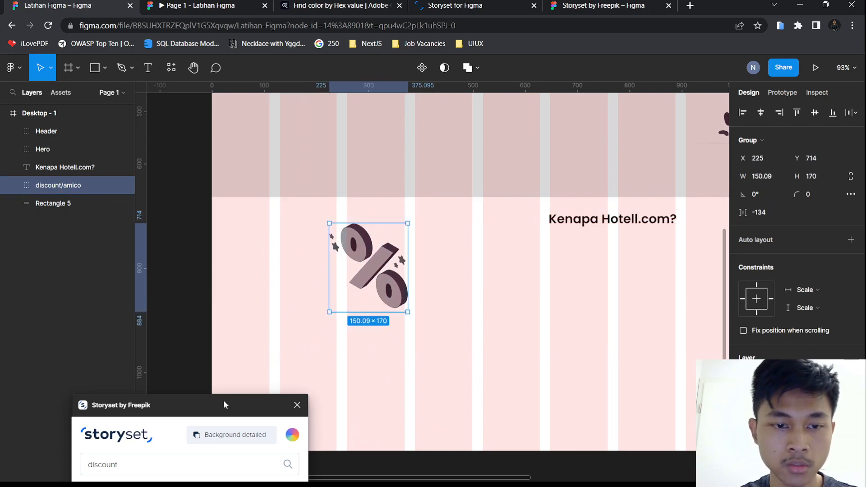
Search the Storyset illustrations for "select"
{"action": "left_click_drag", "start_coordinate": [225, 404], "coordinate": [262, 161]}
{"action": "left_click_drag", "start_coordinate": [226, 222], "coordinate": [114, 228]}
{"action": "key", "text": "BackSpace"}
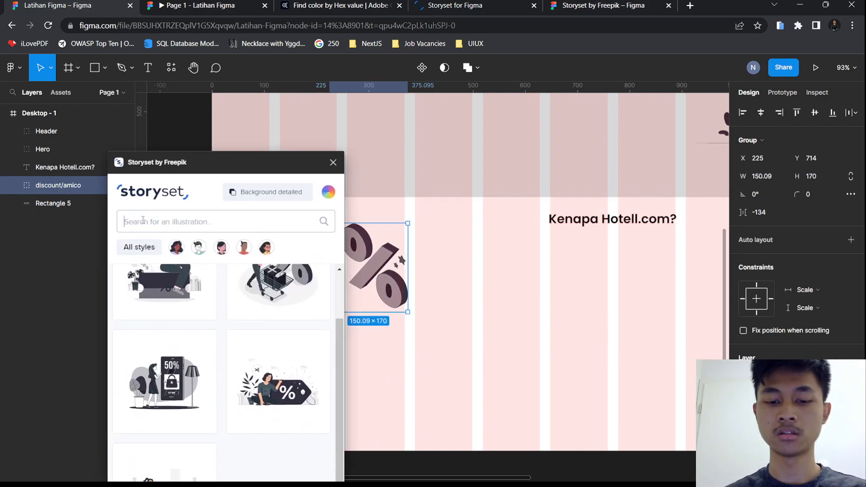
{"action": "type", "text": "sele"}
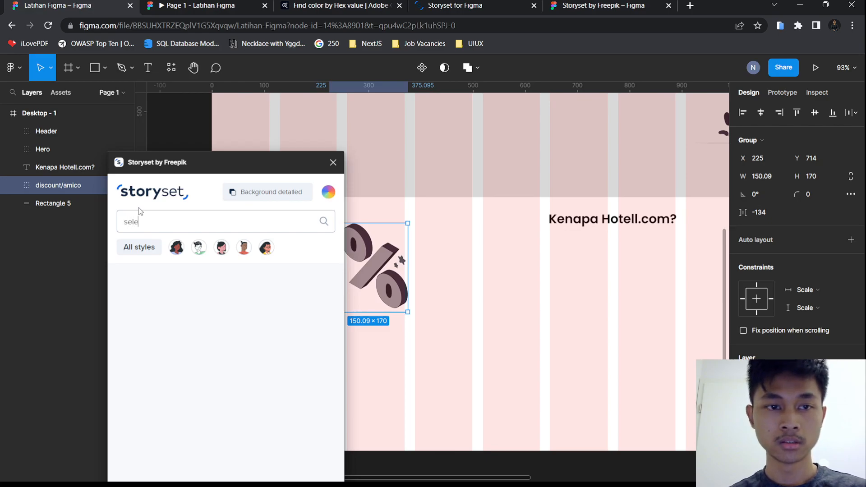
{"action": "left_click_drag", "start_coordinate": [227, 163], "coordinate": [284, 90]}
{"action": "left_click", "coordinate": [246, 147]}
{"action": "key", "text": "ctrl+a"}
{"action": "key", "text": "BackSpace"}
{"action": "type", "text": "se"}
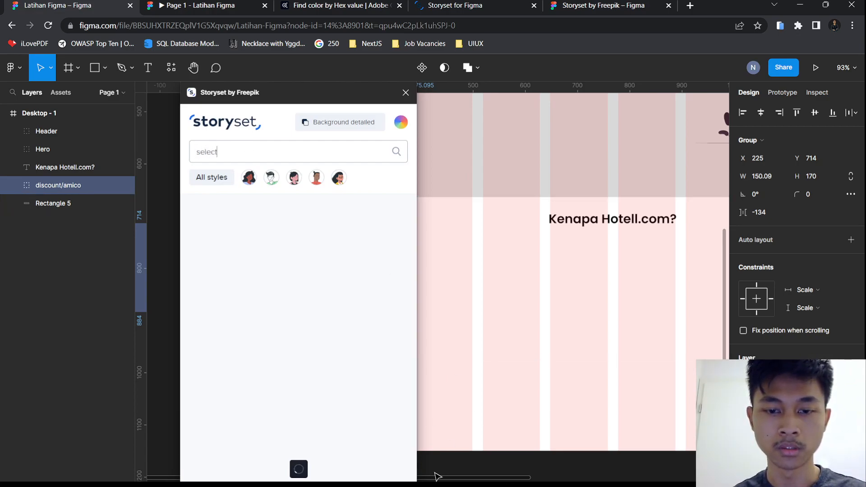
{"action": "left_click", "coordinate": [455, 473]}
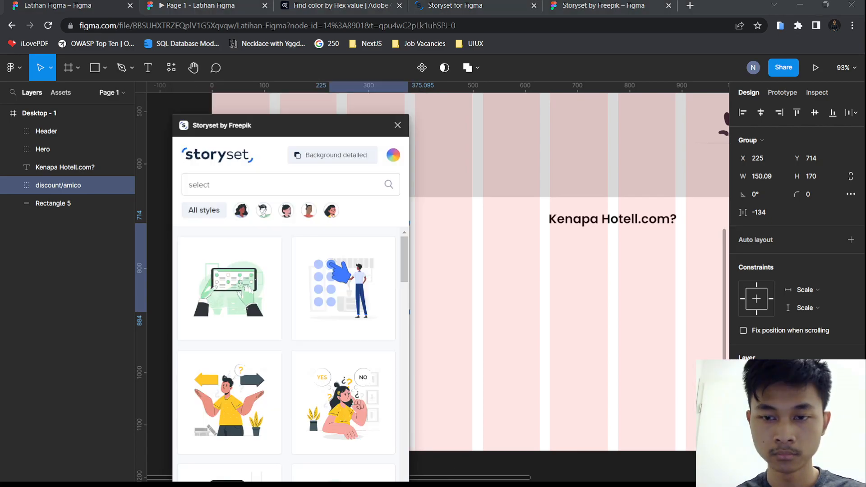
Set the color of the Storyset "select" illustrations to #333140
{"action": "left_click", "coordinate": [68, 149]}
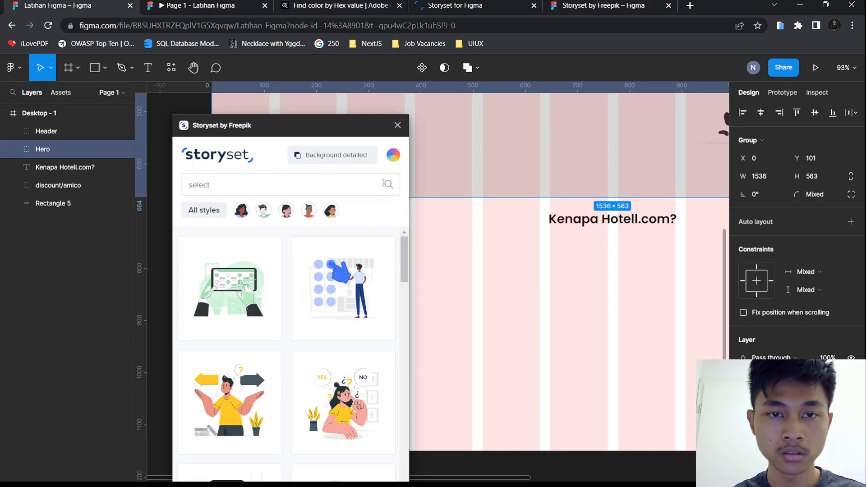
{"action": "left_click", "coordinate": [396, 162]}
{"action": "left_click", "coordinate": [321, 269]}
{"action": "key", "text": "ctrl+a"}
{"action": "type", "text": "#333140"}
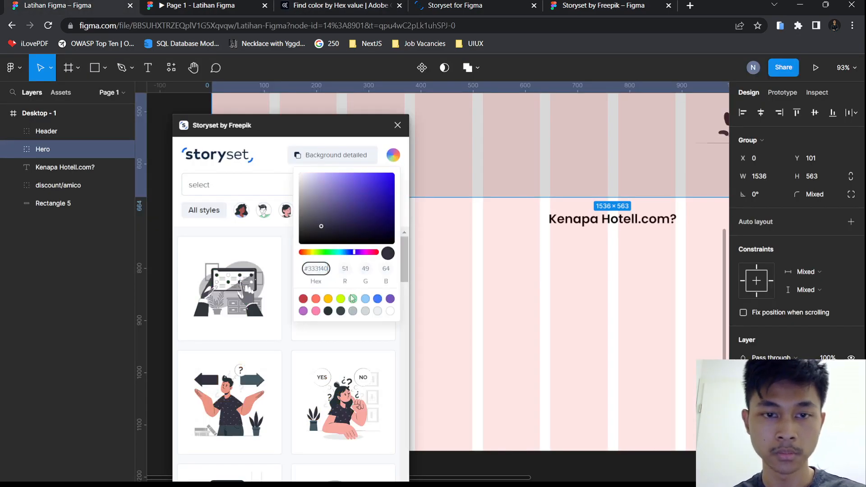
{"action": "left_click", "coordinate": [277, 252]}
{"action": "scroll", "coordinate": [305, 332], "scroll_direction": "down", "scroll_amount": 3}
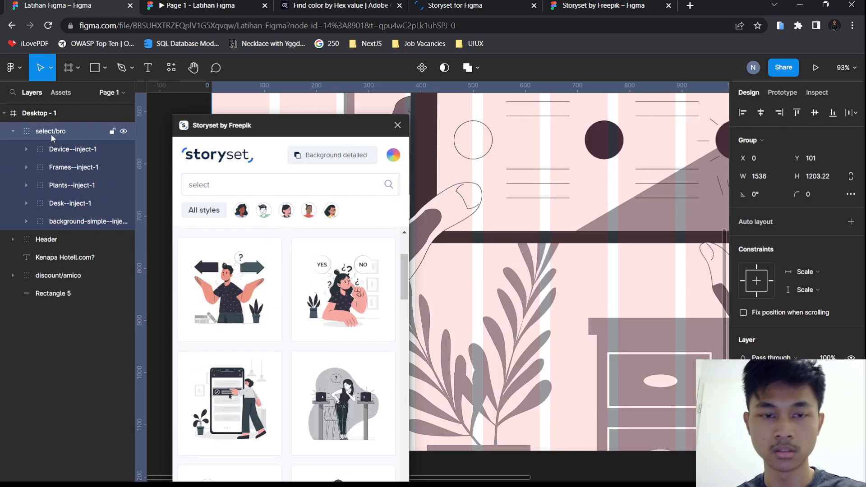
{"action": "key", "text": "Delete"}
{"action": "left_click_drag", "start_coordinate": [281, 127], "coordinate": [289, 112]}
{"action": "scroll", "coordinate": [536, 315], "scroll_direction": "down", "scroll_amount": 2}
{"action": "scroll", "coordinate": [521, 299], "scroll_direction": "right", "scroll_amount": 3}
{"action": "scroll", "coordinate": [521, 299], "scroll_direction": "up", "scroll_amount": 1}
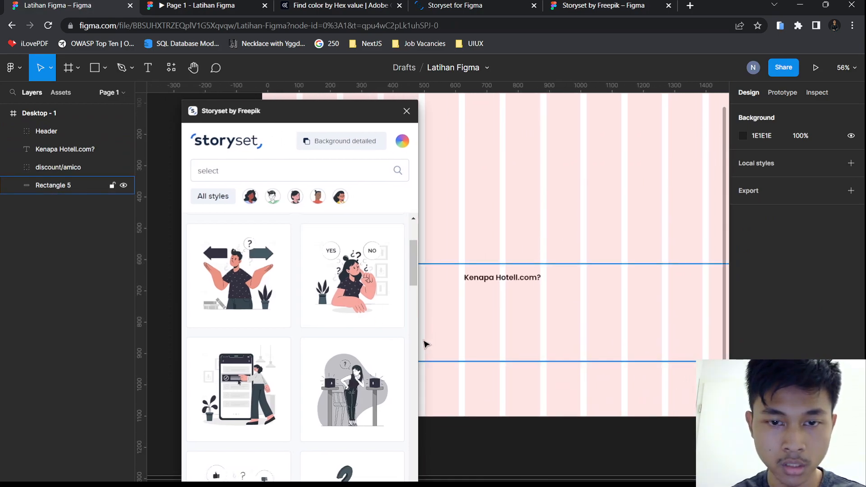
Insert the select/pana illustration from the Storyset results and close the plugin
{"action": "left_click", "coordinate": [39, 113]}
{"action": "scroll", "coordinate": [324, 347], "scroll_direction": "down", "scroll_amount": 10}
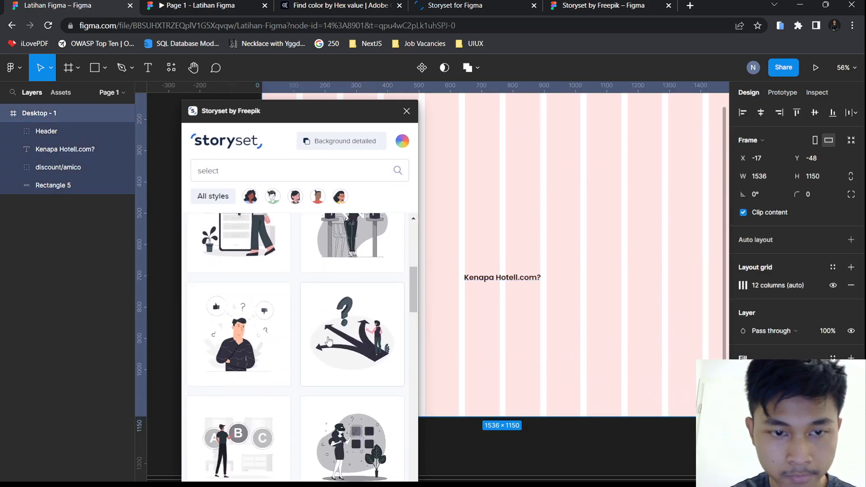
{"action": "scroll", "coordinate": [327, 349], "scroll_direction": "up", "scroll_amount": 2}
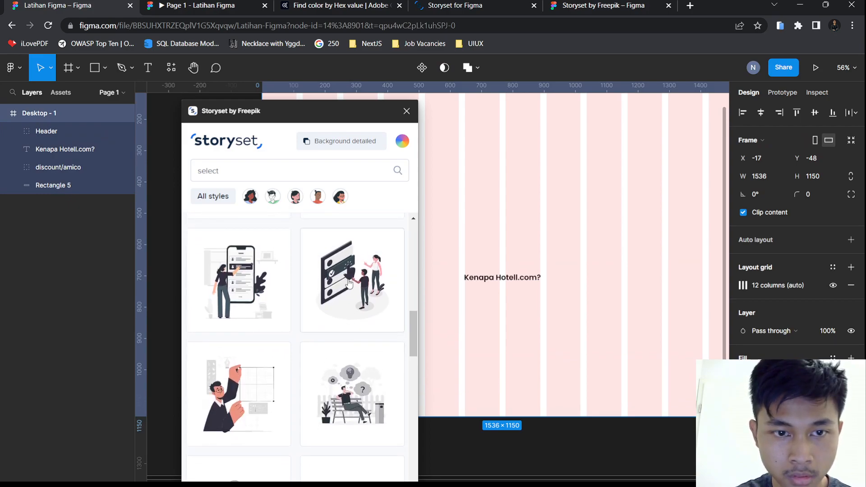
{"action": "left_click", "coordinate": [248, 277]}
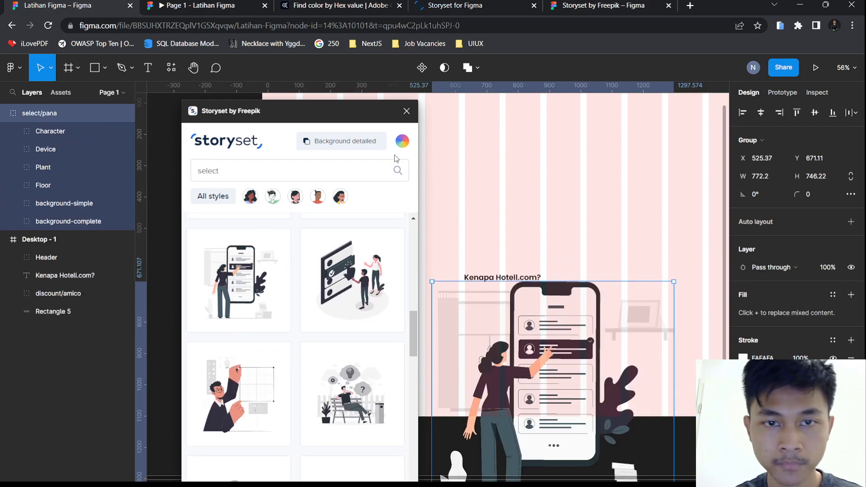
{"action": "left_click", "coordinate": [407, 111]}
{"action": "scroll", "coordinate": [456, 258], "scroll_direction": "up", "scroll_amount": 5}
{"action": "scroll", "coordinate": [409, 290], "scroll_direction": "down", "scroll_amount": 2, "text": "ctrl"}
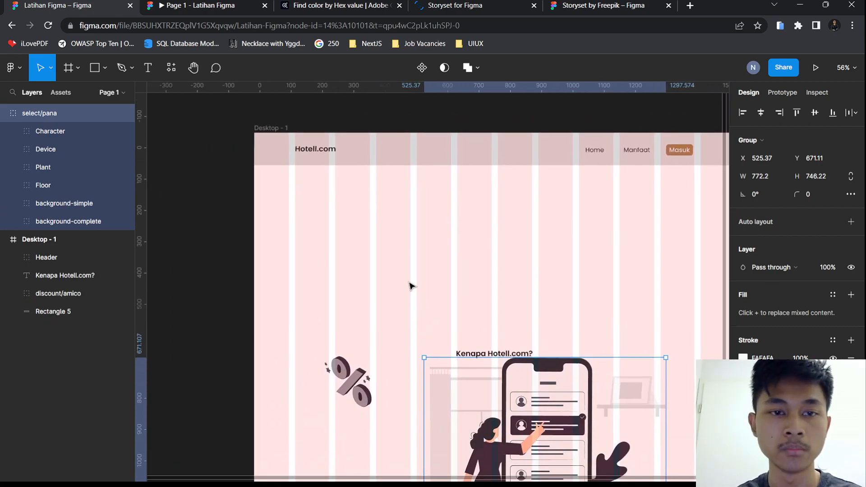
Undo the select/pana and select/bro insertions to restore the Hero group in the Desktop - 1 frame
{"action": "left_click", "coordinate": [2, 113]}
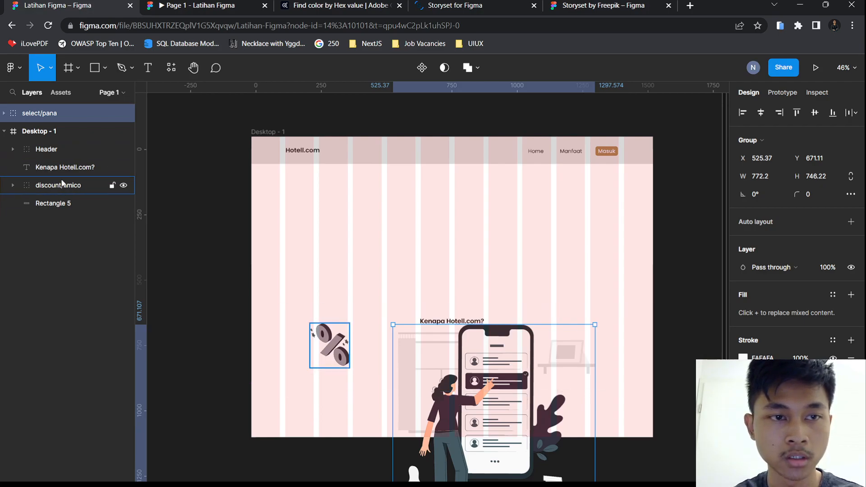
{"action": "left_click", "coordinate": [74, 253]}
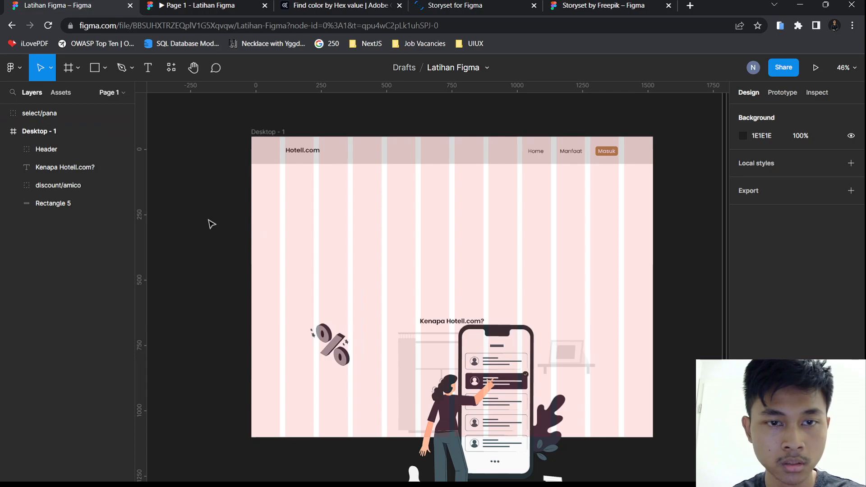
{"action": "key", "text": "ctrl+z"}
{"action": "key", "text": "ctrl+z"}
{"action": "key", "text": "ctrl+z"}
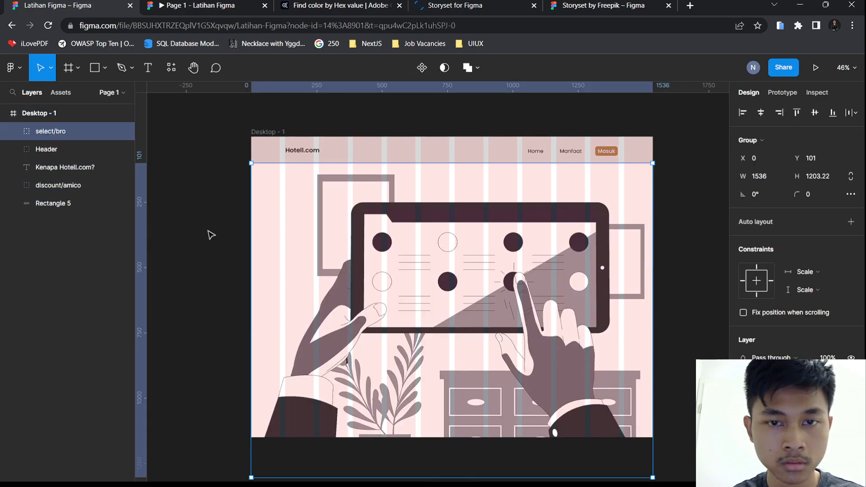
{"action": "key", "text": "ctrl+z"}
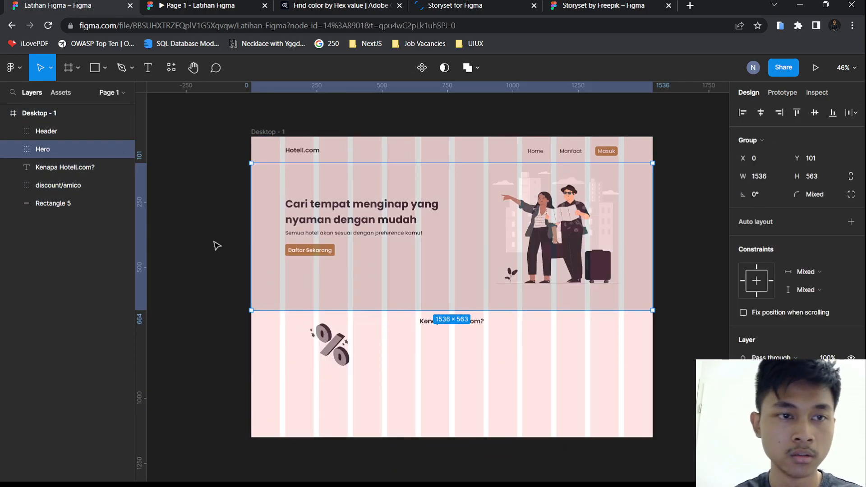
Clear the selection and search the Storyset illustrations for "select"
{"action": "left_click", "coordinate": [216, 245]}
{"action": "left_click", "coordinate": [171, 68]}
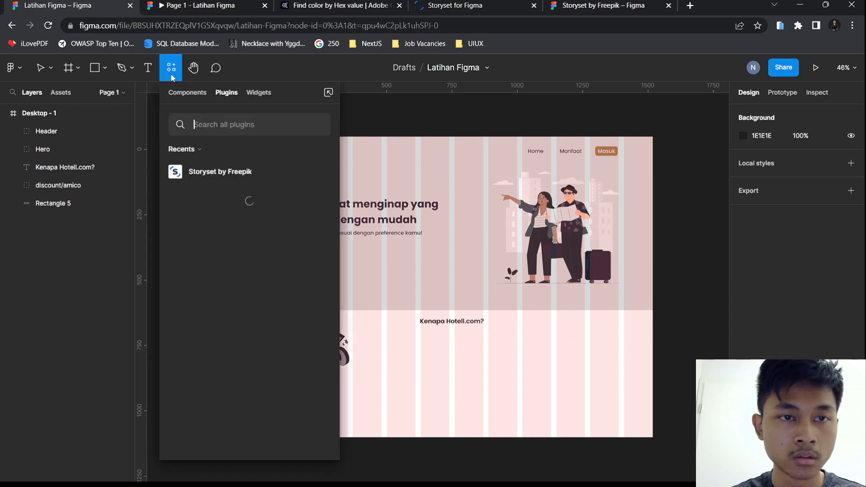
{"action": "left_click", "coordinate": [217, 172]}
{"action": "left_click", "coordinate": [266, 248]}
{"action": "left_click", "coordinate": [249, 164]}
{"action": "type", "text": "select"}
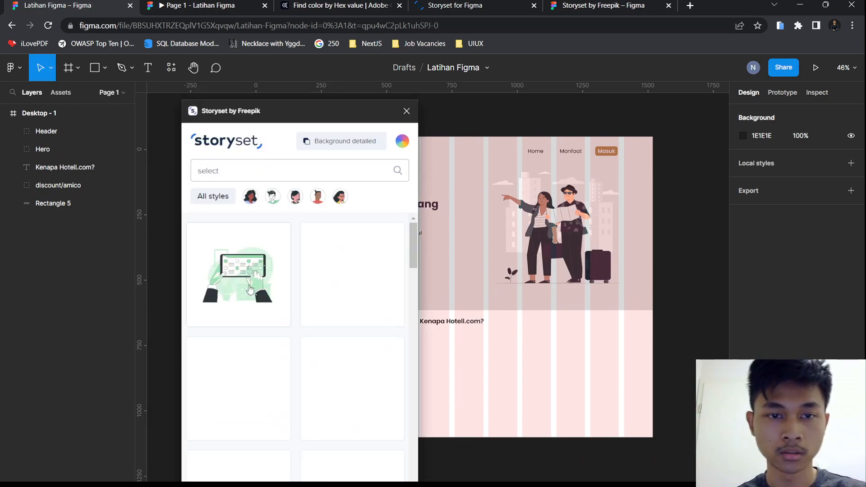
Recolor the "select" illustrations with the copied dark hex color and delete the accidentally inserted select/bro illustration
{"action": "left_click", "coordinate": [401, 142]}
{"action": "double_click", "coordinate": [324, 255]}
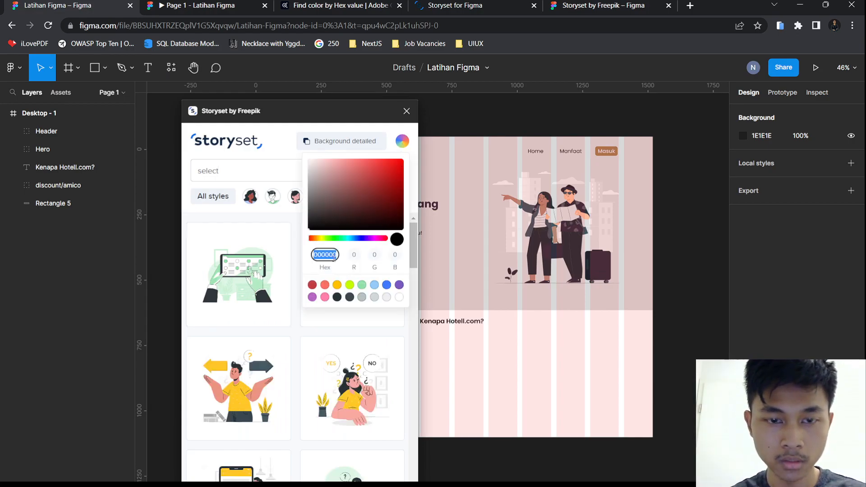
{"action": "key", "text": "ctrl+v"}
{"action": "left_click", "coordinate": [292, 230]}
{"action": "scroll", "coordinate": [309, 325], "scroll_direction": "down", "scroll_amount": 5}
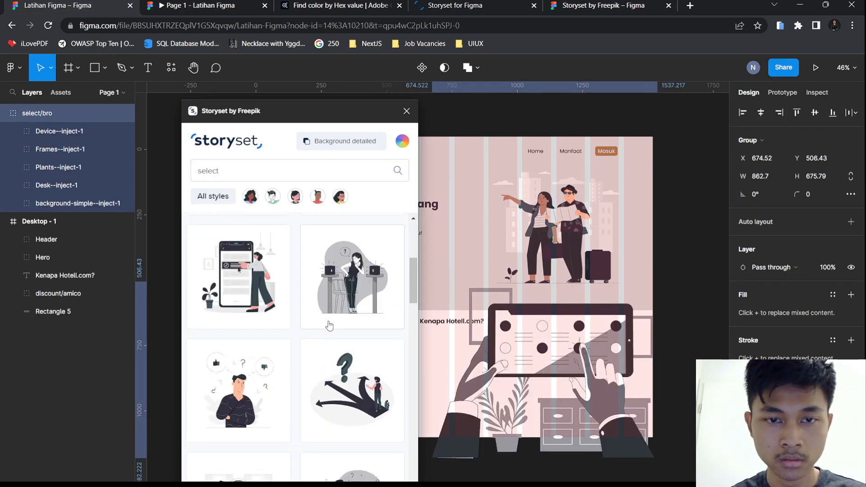
{"action": "key", "text": "Delete"}
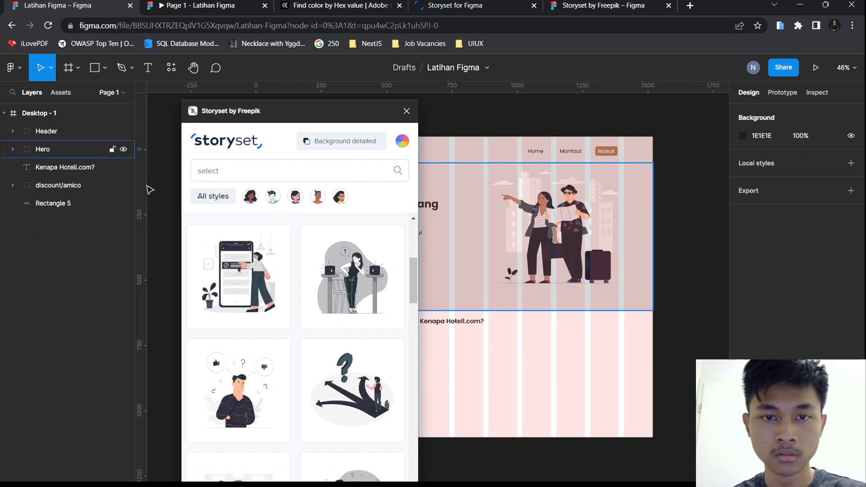
Insert the select/amico illustration and shrink it to about 443 × 481 inside the Desktop - 1 frame
{"action": "scroll", "coordinate": [300, 333], "scroll_direction": "down", "scroll_amount": 10}
{"action": "left_click", "coordinate": [334, 291]}
{"action": "left_click", "coordinate": [407, 111]}
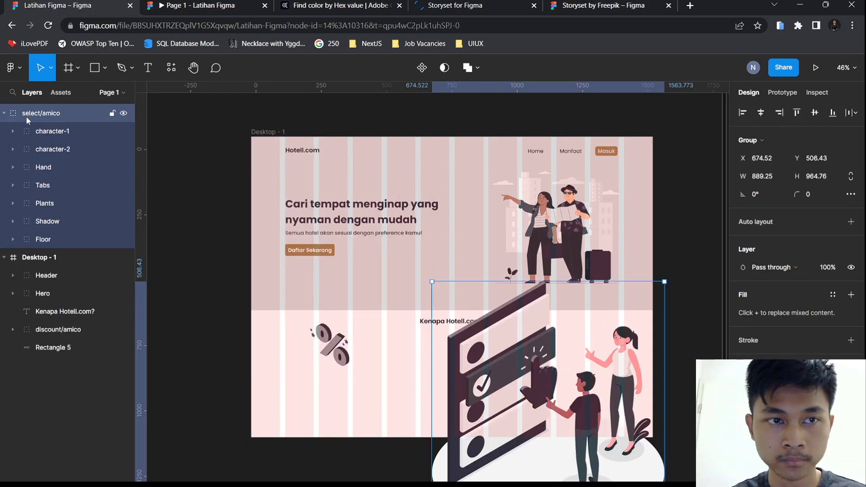
{"action": "left_click_drag", "start_coordinate": [664, 281], "coordinate": [619, 341]}
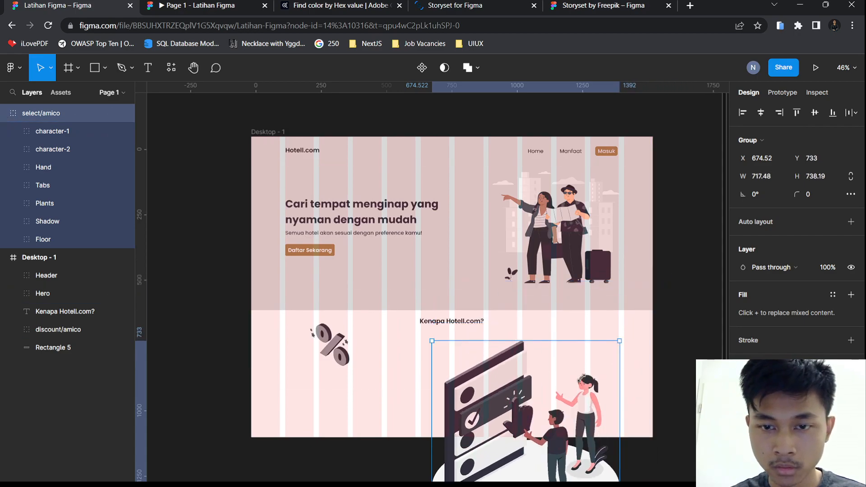
{"action": "left_click_drag", "start_coordinate": [585, 376], "coordinate": [548, 407]}
{"action": "left_click_drag", "start_coordinate": [509, 447], "coordinate": [484, 336]}
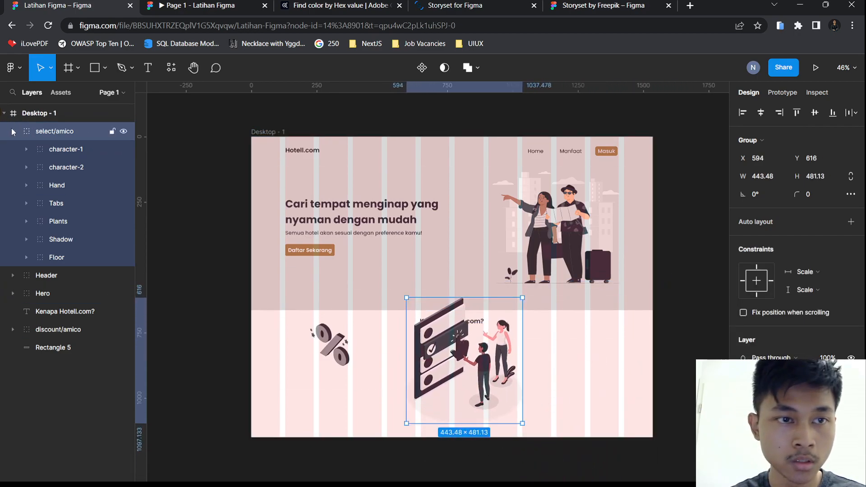
Place select/amico between discount/amico and Rectangle 5 in the layer order and resize it to about 227 × 246 near the Kenapa Hotell.com? heading
{"action": "left_click", "coordinate": [12, 131]}
{"action": "left_click_drag", "start_coordinate": [44, 136], "coordinate": [42, 214]}
{"action": "scroll", "coordinate": [463, 348], "scroll_direction": "up", "scroll_amount": 5}
{"action": "scroll", "coordinate": [462, 348], "scroll_direction": "down", "scroll_amount": 3}
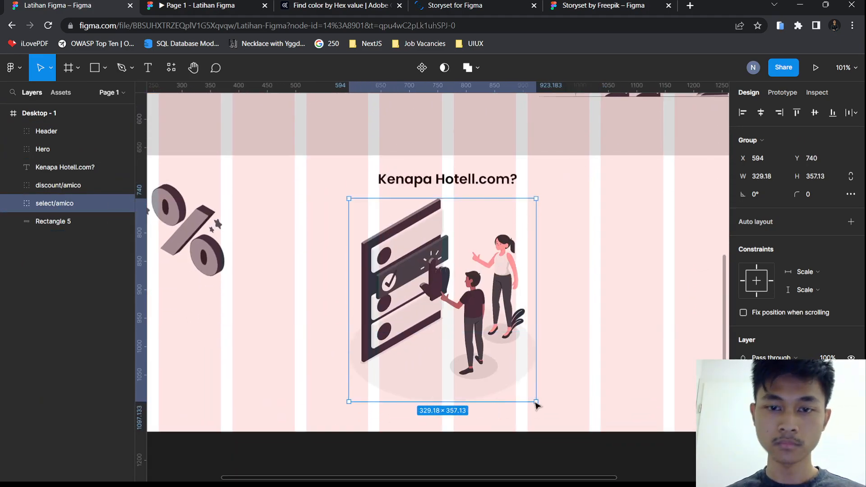
{"action": "left_click_drag", "start_coordinate": [537, 400], "coordinate": [489, 351]}
{"action": "left_click_drag", "start_coordinate": [406, 278], "coordinate": [426, 268]}
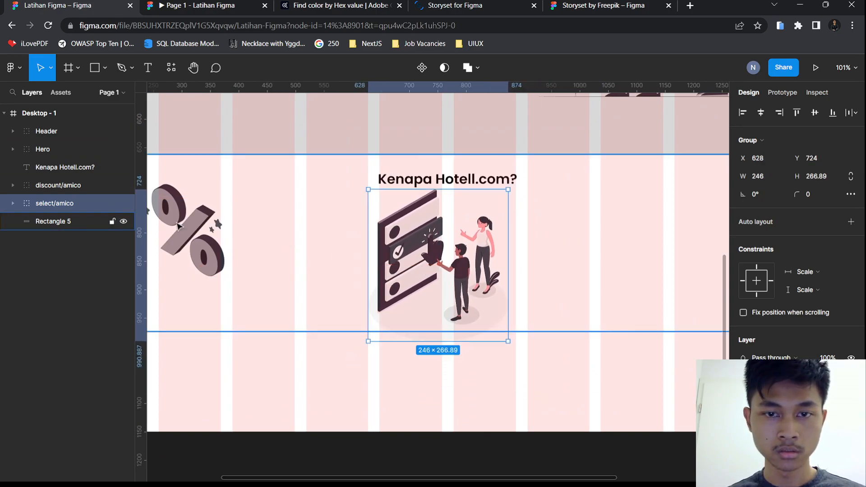
{"action": "left_click_drag", "start_coordinate": [508, 341], "coordinate": [500, 326]}
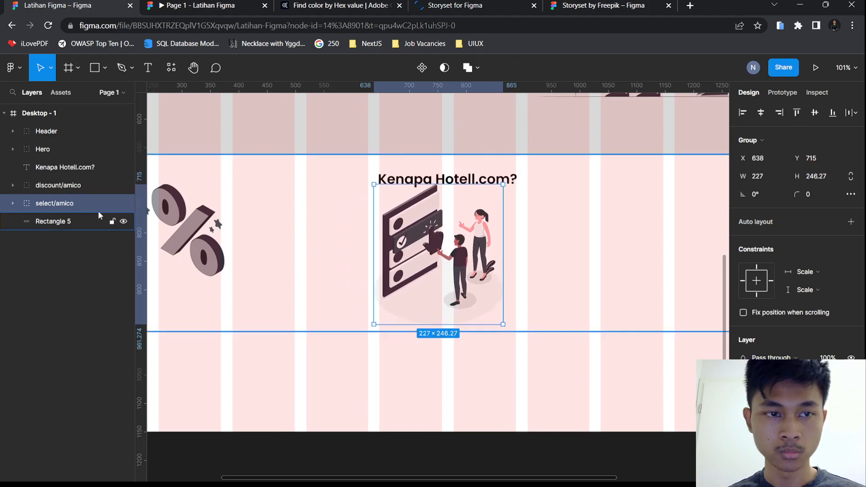
Extend the white Rectangle 5 downward to a height of 427 and move select/amico lower beneath the heading
{"action": "left_click", "coordinate": [108, 220]}
{"action": "left_click_drag", "start_coordinate": [446, 333], "coordinate": [446, 398]}
{"action": "left_click_drag", "start_coordinate": [435, 244], "coordinate": [448, 268]}
Enlarge the discount/amico illustration to about 180 × 204 and position it at X 259, Y 778
{"action": "left_click", "coordinate": [197, 233]}
{"action": "left_click_drag", "start_coordinate": [227, 285], "coordinate": [242, 299]}
{"action": "scroll", "coordinate": [356, 284], "scroll_direction": "down", "scroll_amount": 3}
{"action": "left_click_drag", "start_coordinate": [265, 231], "coordinate": [278, 256]}
{"action": "scroll", "coordinate": [319, 274], "scroll_direction": "down", "scroll_amount": 1}
{"action": "scroll", "coordinate": [320, 277], "scroll_direction": "left", "scroll_amount": 1}
{"action": "scroll", "coordinate": [320, 277], "scroll_direction": "up", "scroll_amount": 1}
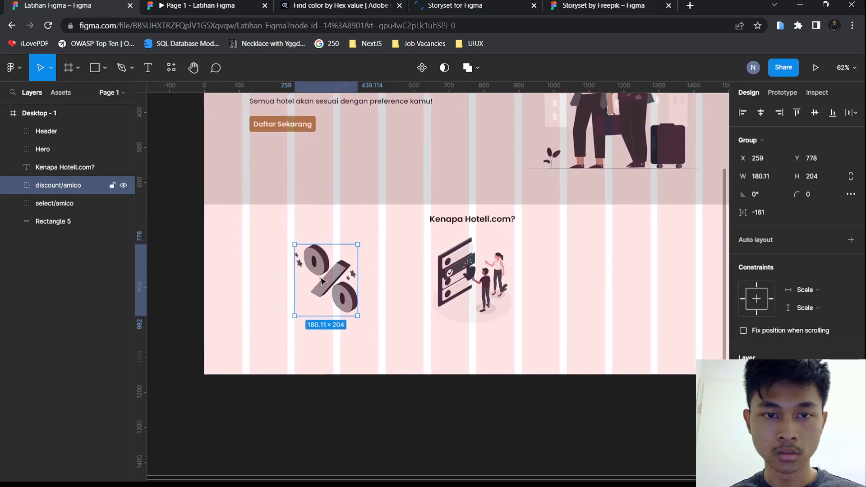
{"action": "scroll", "coordinate": [434, 279], "scroll_direction": "right", "scroll_amount": 1}
{"action": "scroll", "coordinate": [434, 279], "scroll_direction": "down", "scroll_amount": 1}
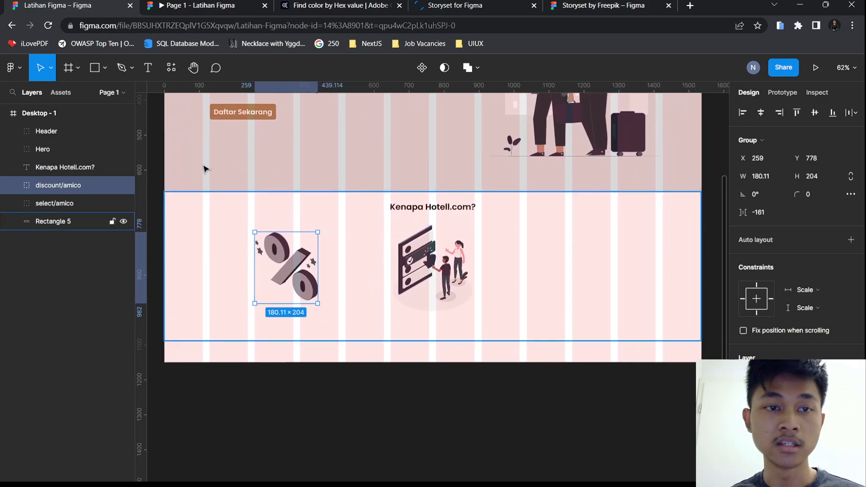
Search the Storyset illustrations for "use" and browse them for a third benefit image
{"action": "left_click", "coordinate": [179, 73]}
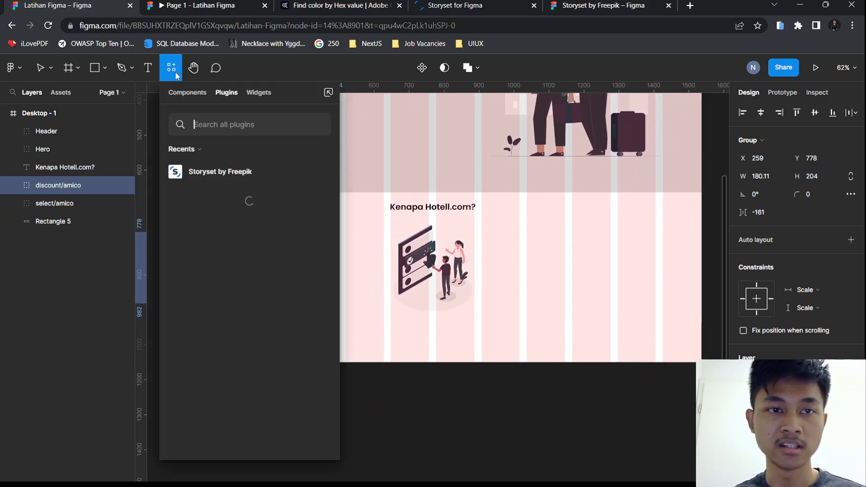
{"action": "left_click", "coordinate": [239, 170]}
{"action": "left_click", "coordinate": [260, 245]}
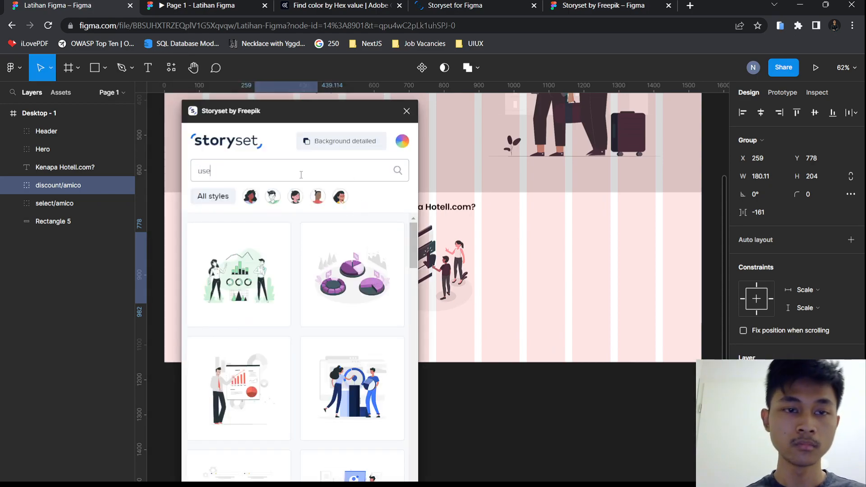
{"action": "scroll", "coordinate": [314, 324], "scroll_direction": "down", "scroll_amount": 3}
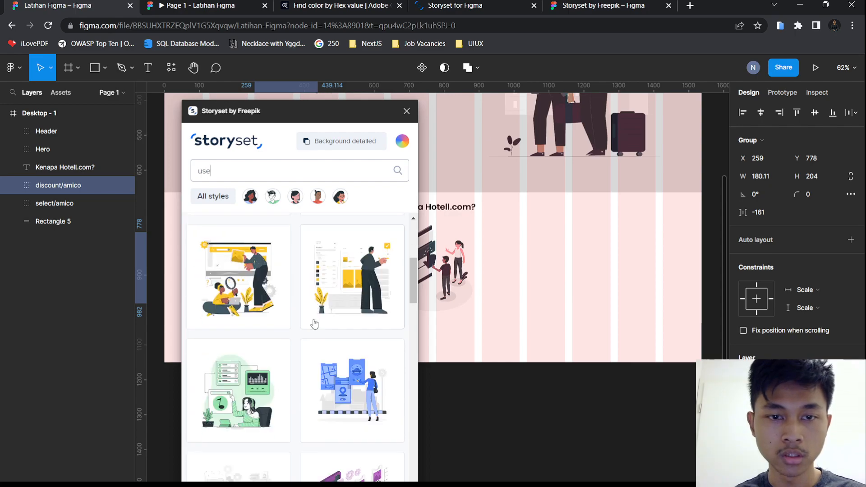
{"action": "scroll", "coordinate": [314, 324], "scroll_direction": "down", "scroll_amount": 4}
Recolor the "use" illustrations with the copied dark hex color and try inserting one with discount/amico still selected
{"action": "left_click", "coordinate": [402, 143]}
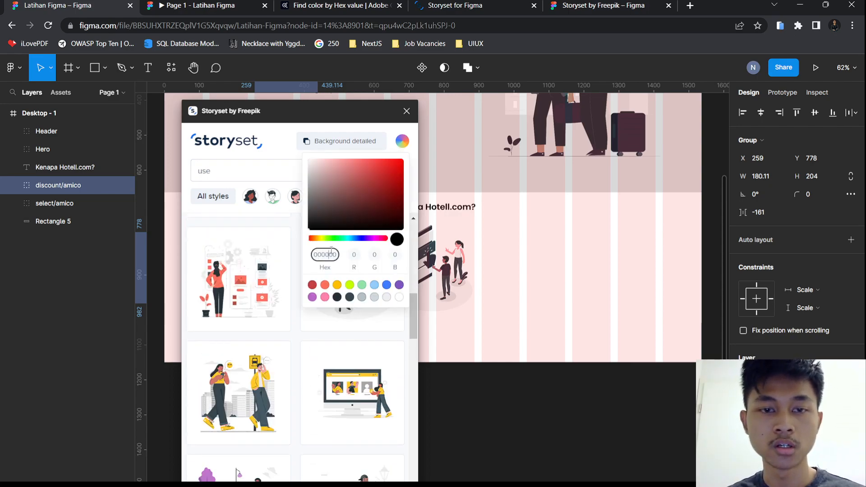
{"action": "left_click", "coordinate": [295, 237]}
{"action": "scroll", "coordinate": [311, 309], "scroll_direction": "down", "scroll_amount": 4}
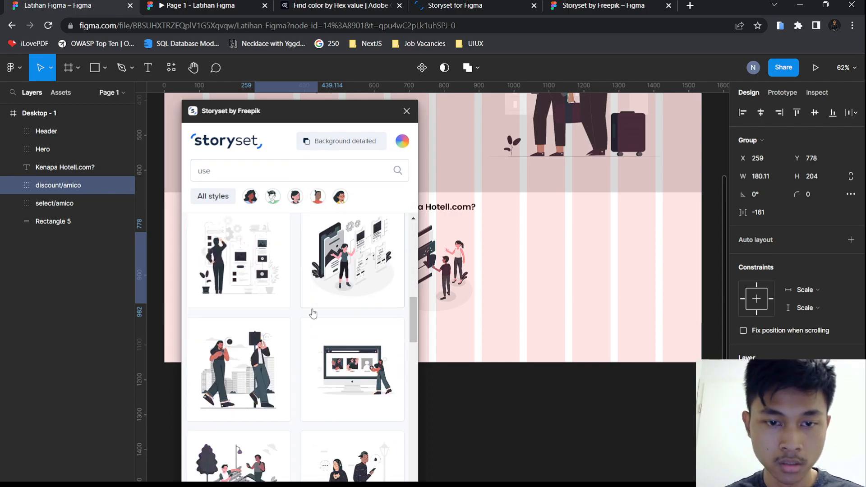
{"action": "scroll", "coordinate": [380, 359], "scroll_direction": "down", "scroll_amount": 1}
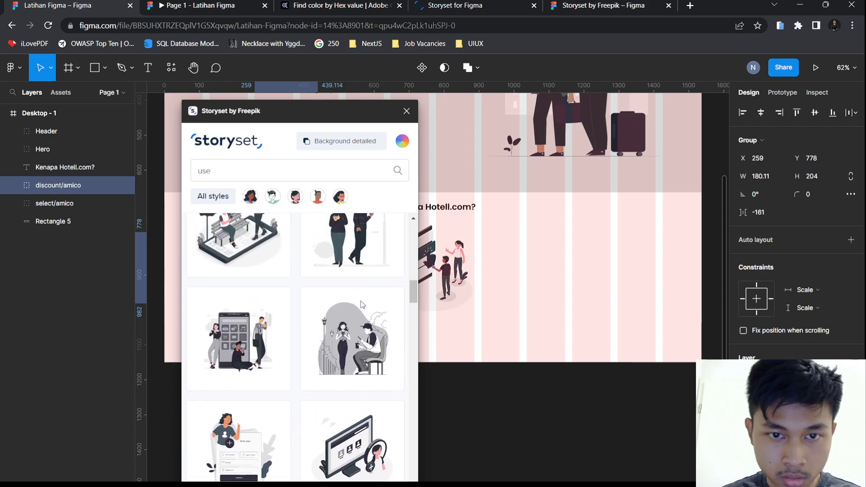
{"action": "left_click", "coordinate": [346, 238]}
{"action": "left_click", "coordinate": [412, 119]}
{"action": "key", "text": "ctrl+z"}
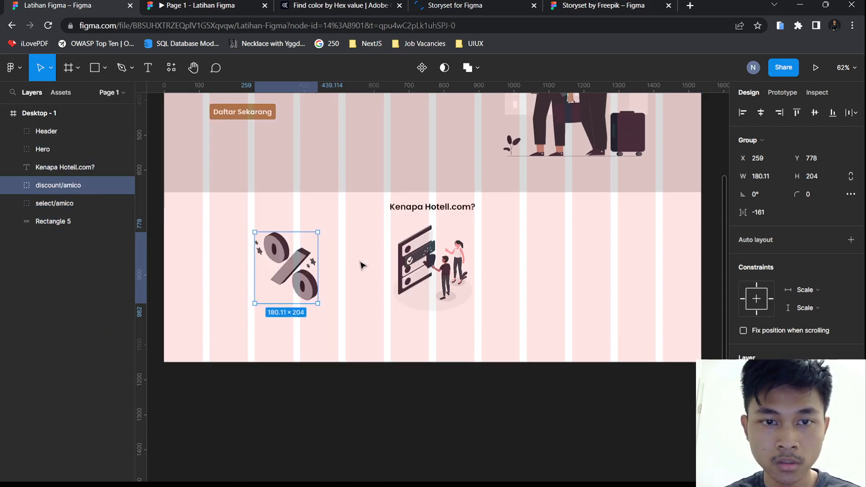
Clear the canvas selection, reopen Storyset and set its illustration color to the copied dark hex value
{"action": "left_click", "coordinate": [596, 303]}
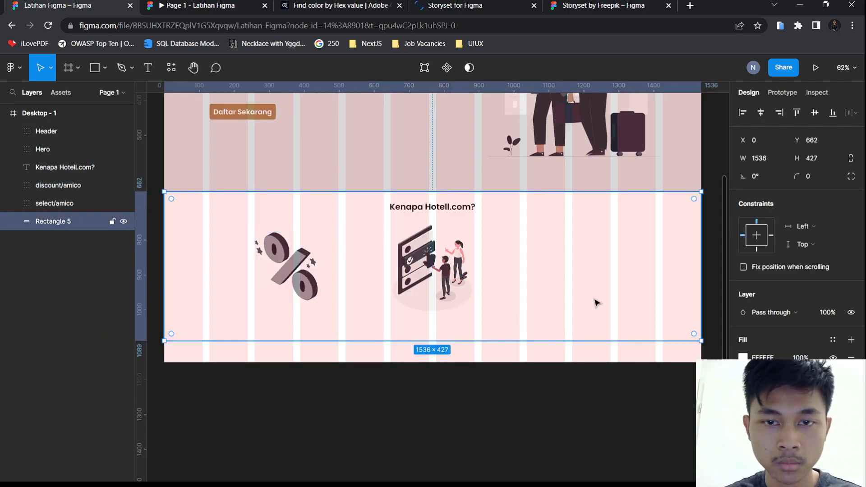
{"action": "left_click", "coordinate": [605, 361]}
{"action": "left_click", "coordinate": [175, 68]}
{"action": "left_click", "coordinate": [205, 169]}
{"action": "left_click", "coordinate": [260, 244]}
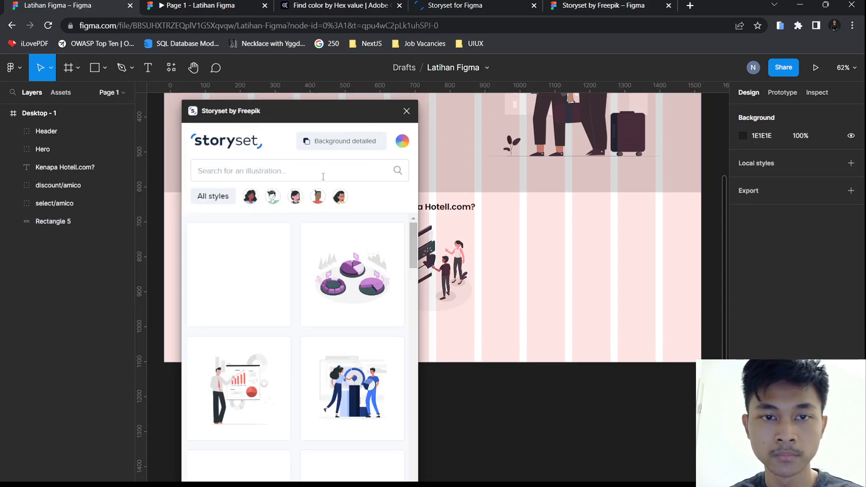
{"action": "left_click", "coordinate": [401, 141]}
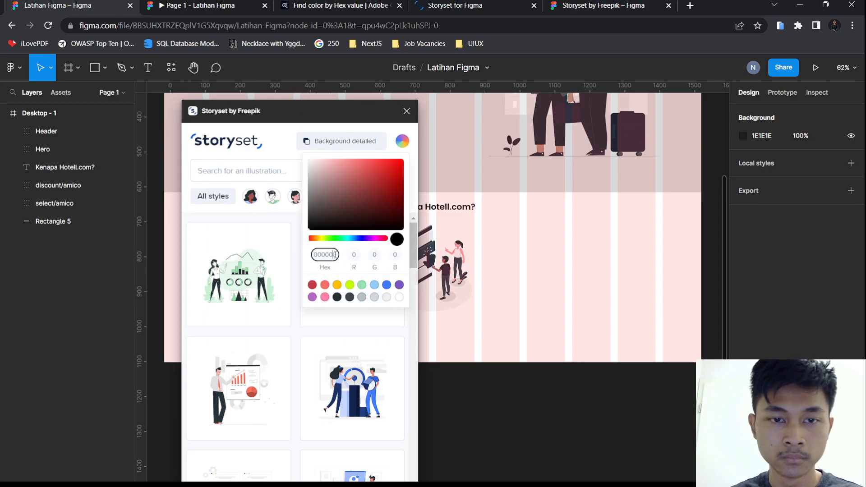
Search the Storyset illustrations for "use" and insert the mobile-user/pana illustration
{"action": "left_click", "coordinate": [265, 171]}
{"action": "type", "text": "s"}
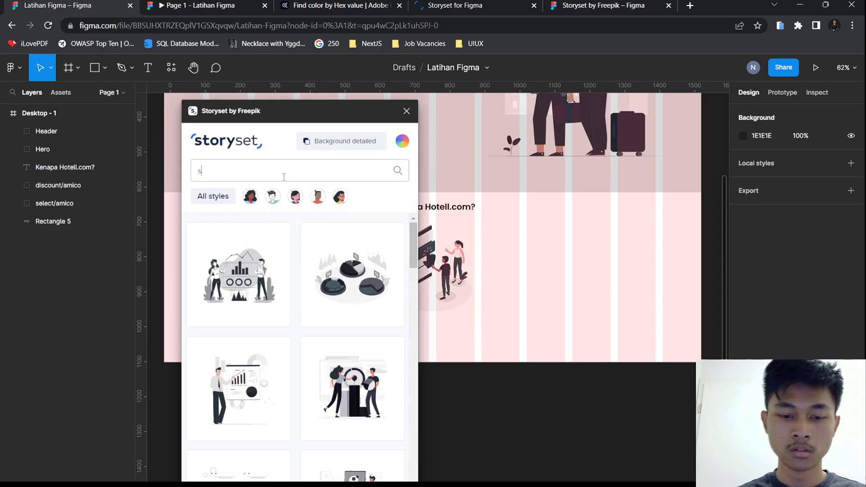
{"action": "key", "text": "BackSpace"}
{"action": "type", "text": "use"}
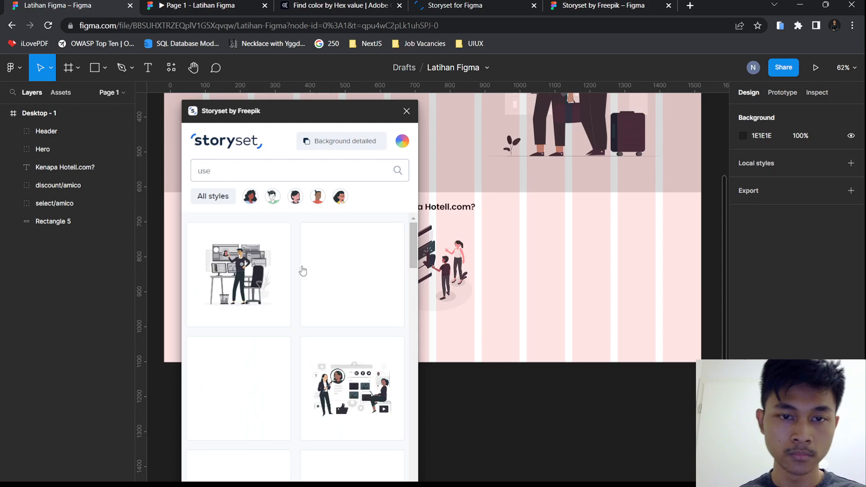
{"action": "scroll", "coordinate": [300, 312], "scroll_direction": "down", "scroll_amount": 1}
{"action": "scroll", "coordinate": [301, 312], "scroll_direction": "down", "scroll_amount": 5}
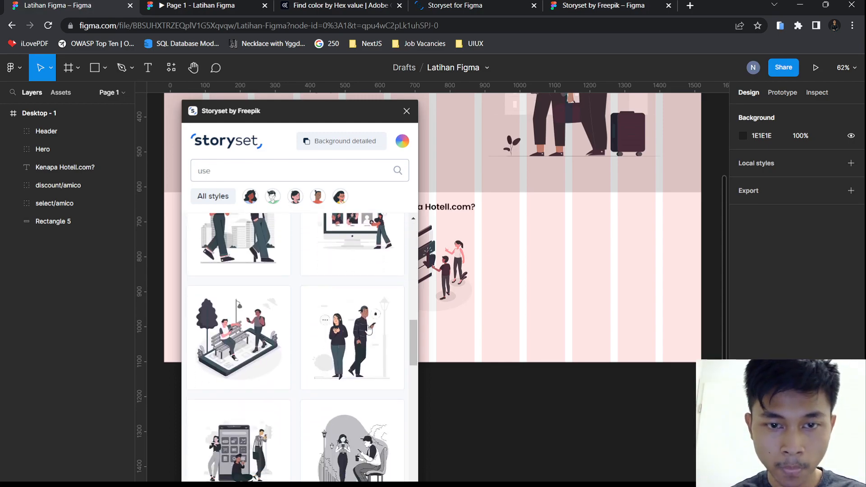
{"action": "left_click", "coordinate": [365, 336]}
{"action": "left_click", "coordinate": [405, 111]}
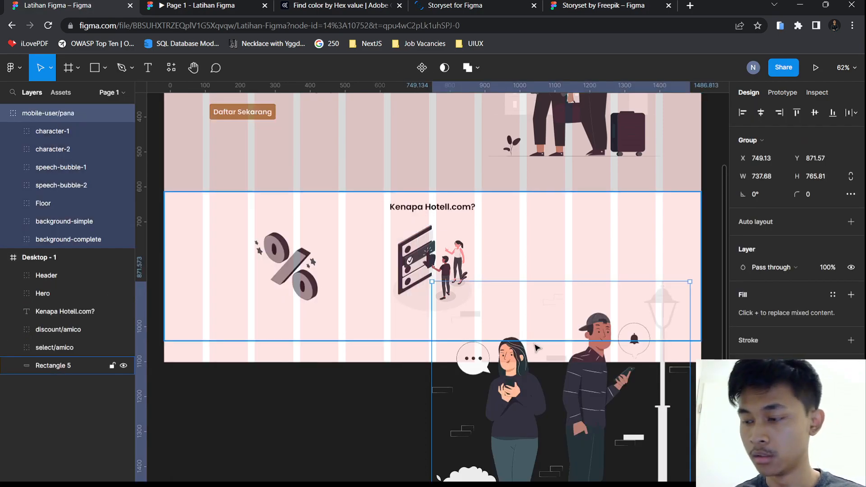
Scale the mobile-user/pana illustration to about 269 × 279 beside select/amico and nest its layer under select/amico in the Desktop - 1 frame
{"action": "scroll", "coordinate": [431, 225], "scroll_direction": "down", "scroll_amount": 3}
{"action": "left_click_drag", "start_coordinate": [593, 427], "coordinate": [531, 266]}
{"action": "scroll", "coordinate": [531, 265], "scroll_direction": "up", "scroll_amount": 5}
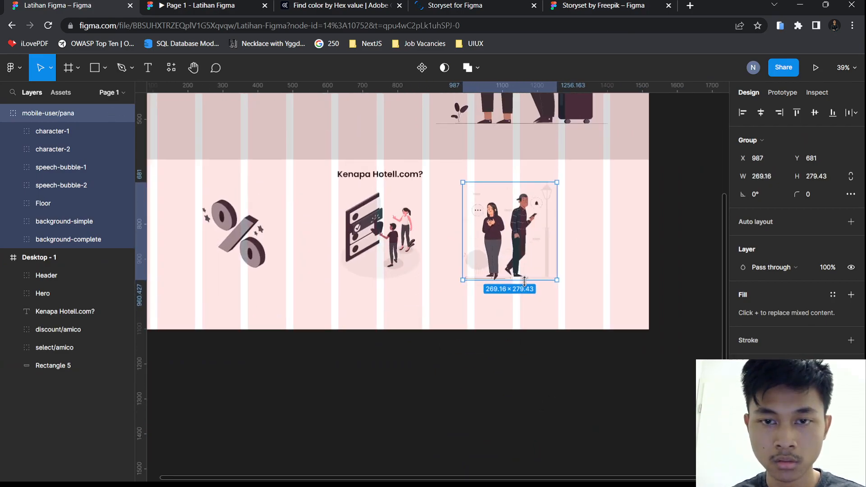
{"action": "left_click", "coordinate": [3, 114]}
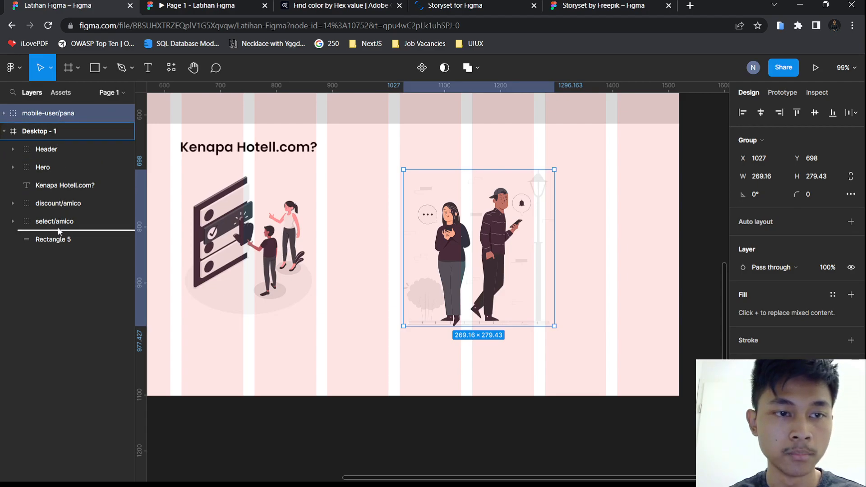
{"action": "left_click_drag", "start_coordinate": [58, 231], "coordinate": [59, 225]}
Shrink the mobile-user/pana illustration to about 223 × 232 and line it up with the select/amico illustration
{"action": "left_click_drag", "start_coordinate": [538, 304], "coordinate": [527, 284]}
{"action": "left_click_drag", "start_coordinate": [486, 215], "coordinate": [508, 229]}
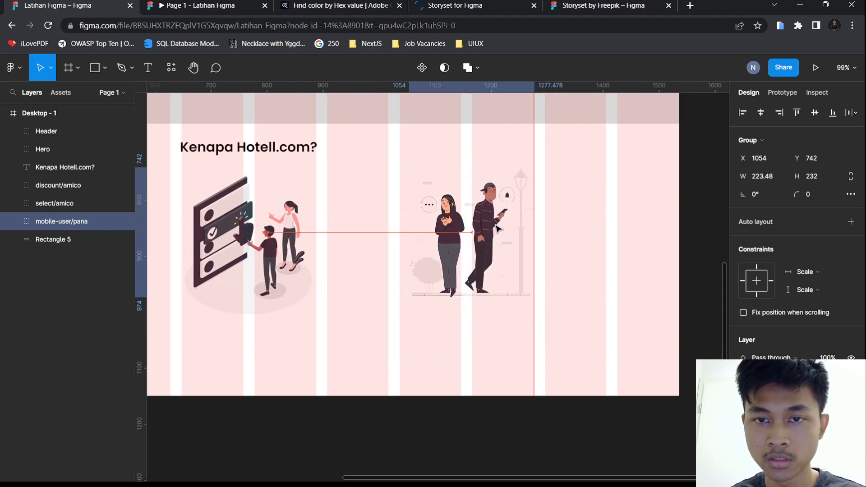
{"action": "scroll", "coordinate": [469, 260], "scroll_direction": "down", "scroll_amount": 3}
{"action": "left_click_drag", "start_coordinate": [206, 272], "coordinate": [424, 271]}
{"action": "left_click_drag", "start_coordinate": [482, 270], "coordinate": [364, 271]}
{"action": "left_click_drag", "start_coordinate": [479, 242], "coordinate": [479, 242]}
Position the discount/amico illustration at X 259, Y 766, level with the other two benefit illustrations
{"action": "left_click", "coordinate": [314, 244]}
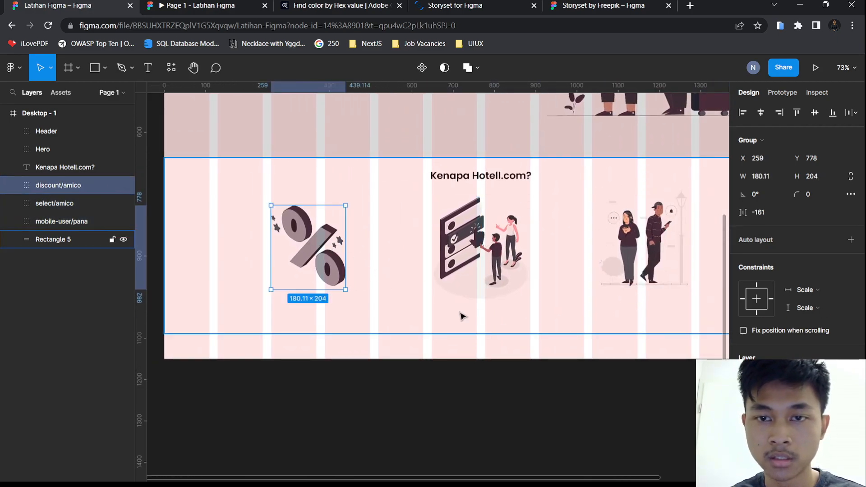
{"action": "scroll", "coordinate": [460, 313], "scroll_direction": "down", "scroll_amount": 3}
{"action": "left_click_drag", "start_coordinate": [320, 244], "coordinate": [326, 251]}
{"action": "left_click", "coordinate": [459, 313]}
{"action": "scroll", "coordinate": [458, 314], "scroll_direction": "down", "scroll_amount": 2}
{"action": "scroll", "coordinate": [458, 314], "scroll_direction": "up", "scroll_amount": 2}
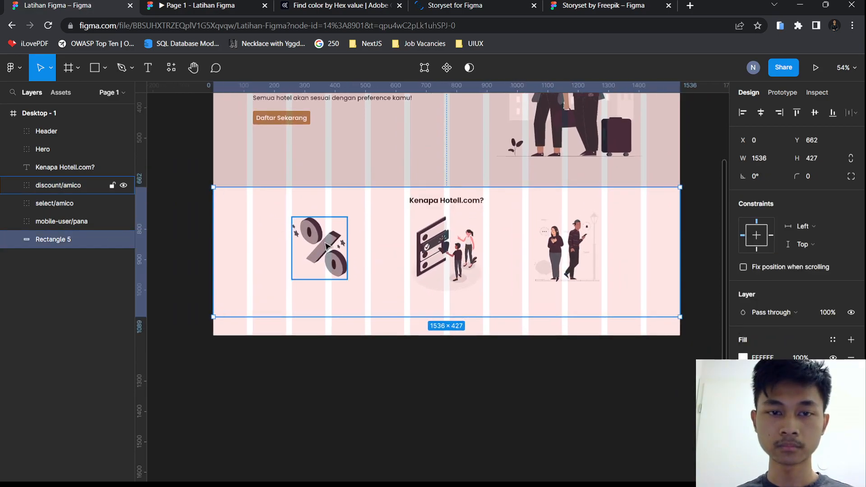
{"action": "left_click", "coordinate": [325, 248]}
{"action": "left_click", "coordinate": [508, 331]}
{"action": "scroll", "coordinate": [399, 293], "scroll_direction": "up", "scroll_amount": 3}
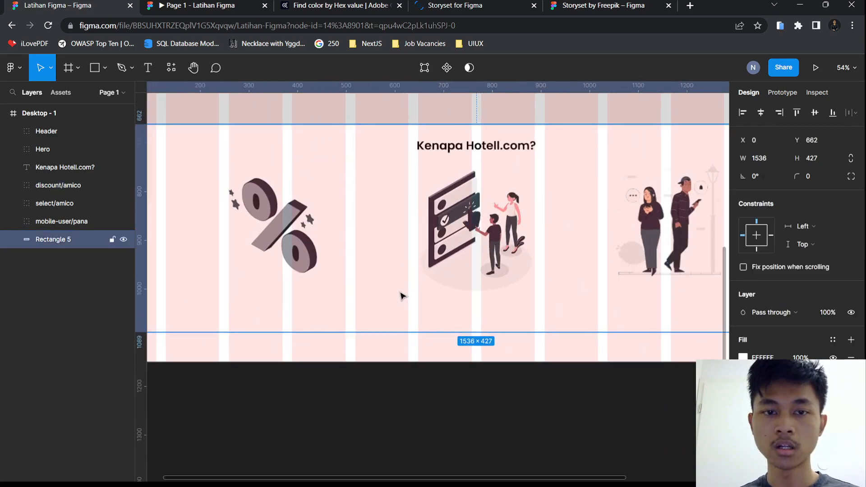
{"action": "left_click_drag", "start_coordinate": [284, 234], "coordinate": [280, 220]}
{"action": "key", "text": "ctrl+z"}
{"action": "left_click", "coordinate": [280, 222]}
{"action": "scroll", "coordinate": [364, 294], "scroll_direction": "down", "scroll_amount": 3}
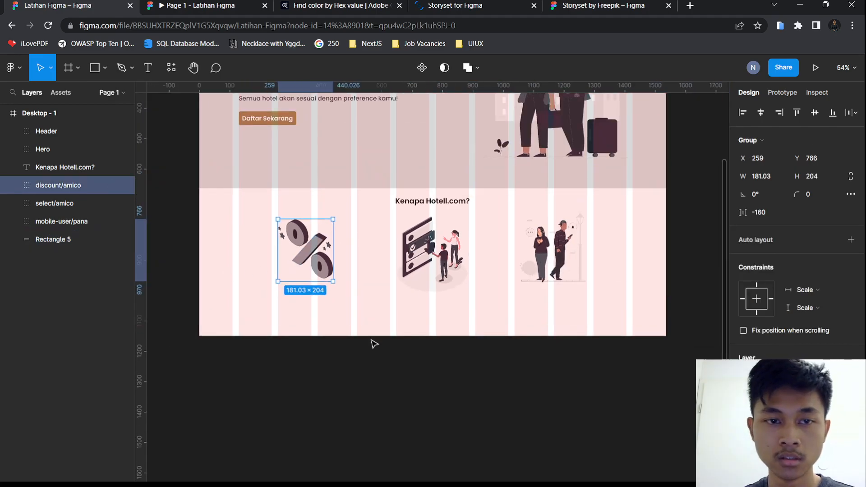
Group the "Kenapa Hotell.com?" heading, the three illustrations and Rectangle 5, and name the group "Why"
{"action": "left_click", "coordinate": [422, 305]}
{"action": "left_click_drag", "start_coordinate": [395, 294], "coordinate": [377, 294]}
{"action": "key", "text": "Escape"}
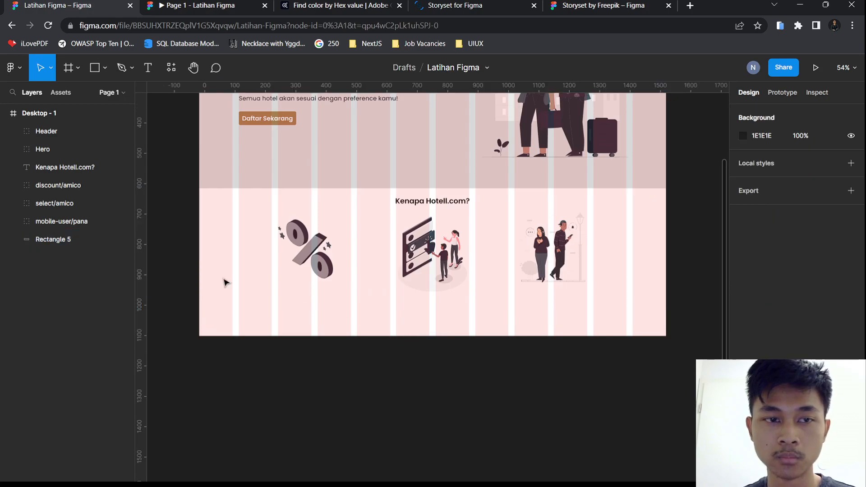
{"action": "left_click", "coordinate": [71, 240]}
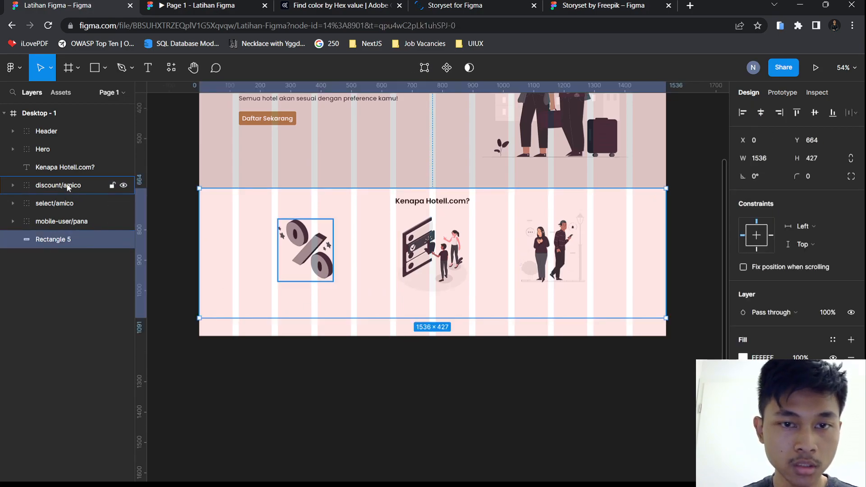
{"action": "left_click", "coordinate": [68, 221], "text": "shift"}
{"action": "left_click", "coordinate": [74, 189], "text": "shift"}
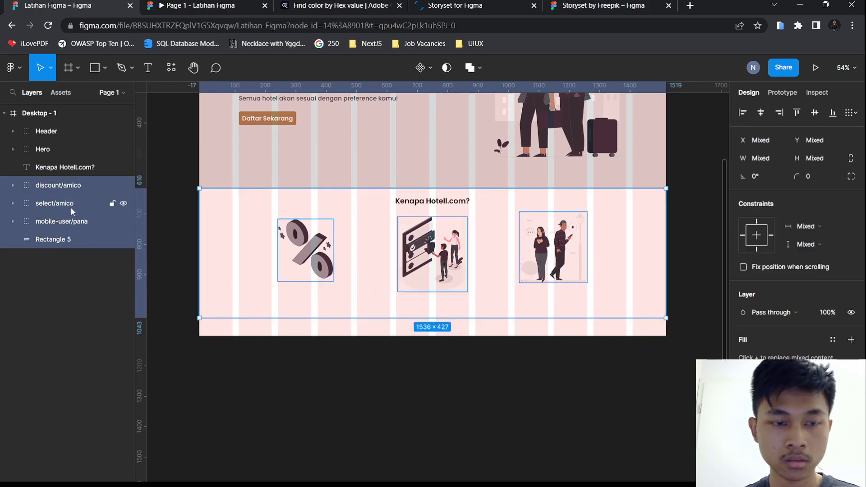
{"action": "left_click", "coordinate": [72, 169], "text": "shift"}
{"action": "key", "text": "ctrl+g"}
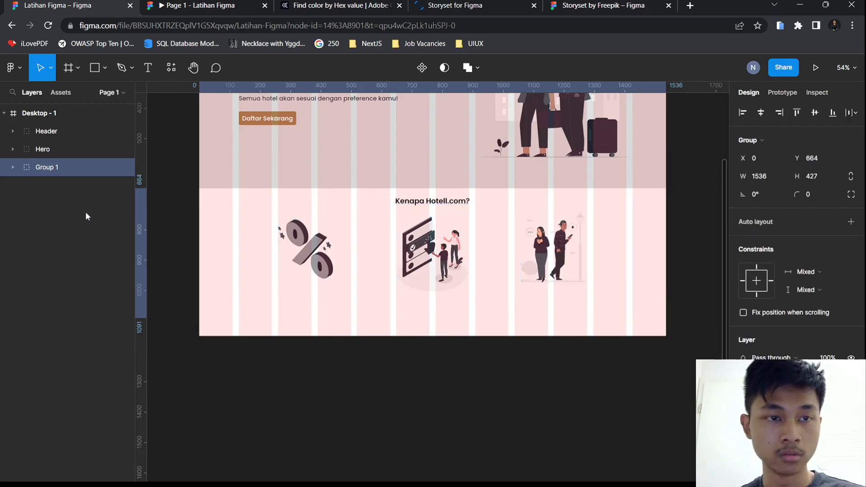
{"action": "double_click", "coordinate": [48, 168]}
{"action": "type", "text": "Why"}
{"action": "key", "text": "Return"}
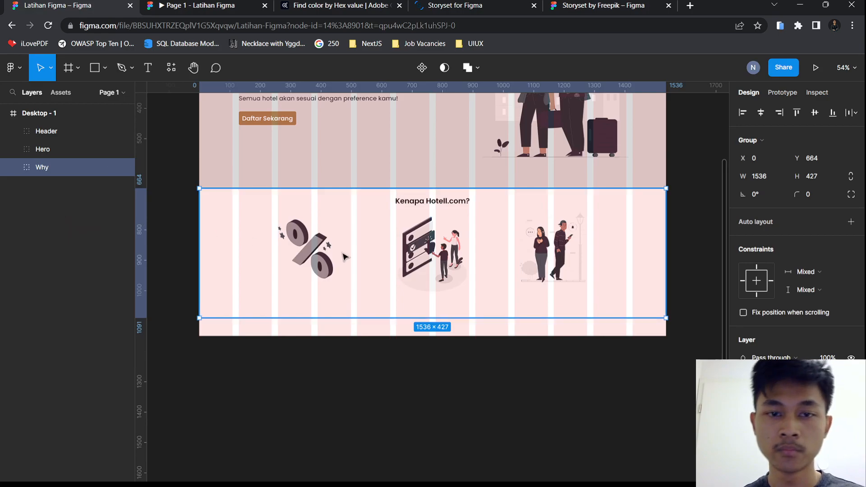
Extend the white background rectangle of the Why group downward toward the frame's lower edge
{"action": "scroll", "coordinate": [355, 258], "scroll_direction": "up", "scroll_amount": 3}
{"action": "double_click", "coordinate": [416, 331]}
{"action": "left_click_drag", "start_coordinate": [429, 336], "coordinate": [430, 362]}
Add the caption text "Banyak Diskon!" below the discount/amico illustration
{"action": "left_click", "coordinate": [302, 256]}
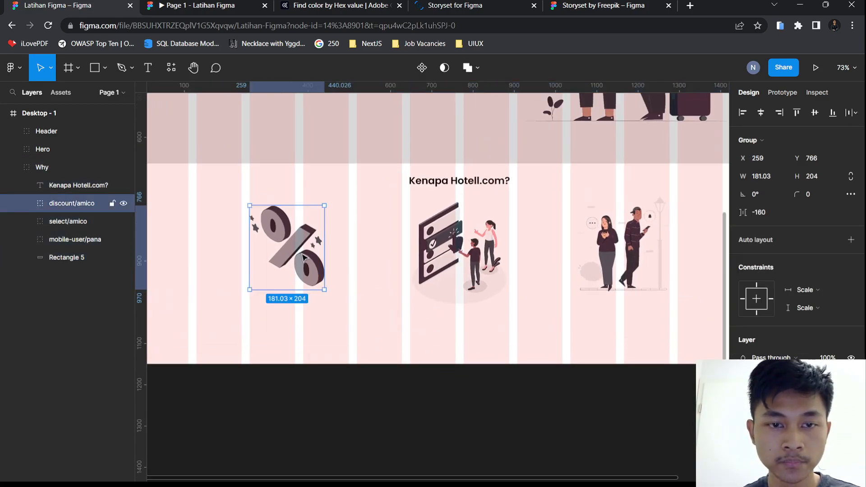
{"action": "scroll", "coordinate": [341, 308], "scroll_direction": "up", "scroll_amount": 6}
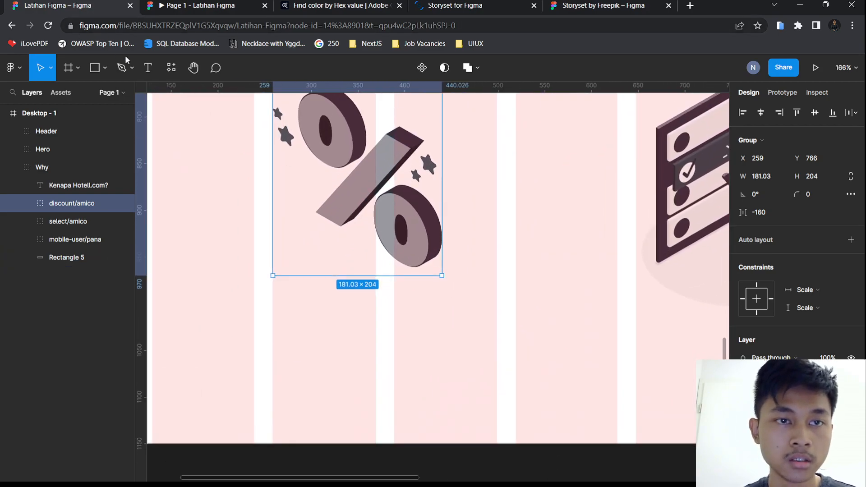
{"action": "left_click", "coordinate": [333, 299]}
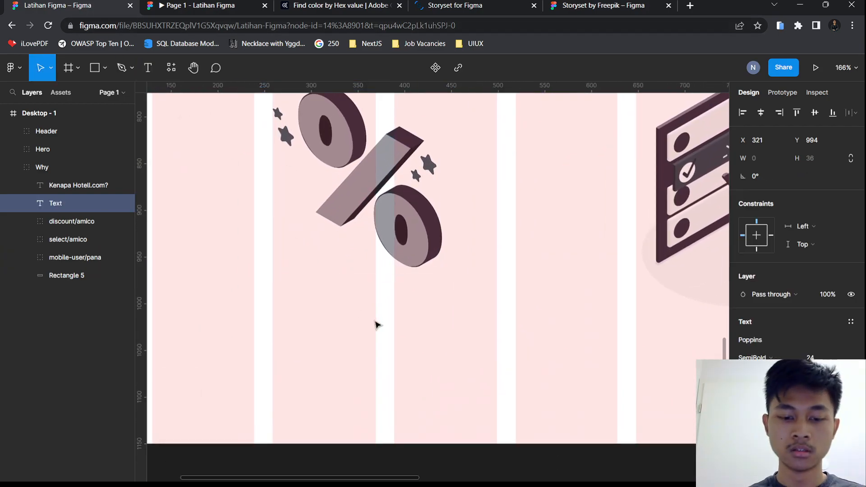
{"action": "type", "text": "Banyak Diskon!"}
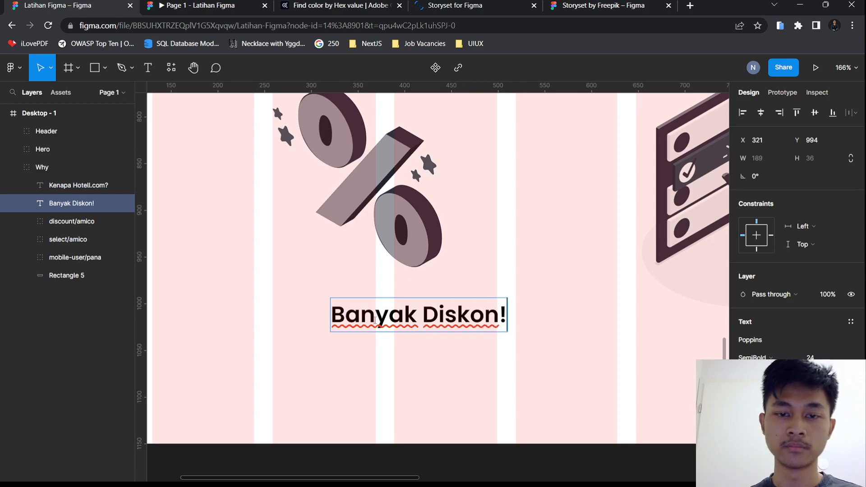
{"action": "key", "text": "Escape"}
Duplicate the "Banyak Diskon!" caption below the select/amico illustration and change the copy's text to "Banyak Pilihan"
{"action": "scroll", "coordinate": [378, 343], "scroll_direction": "down", "scroll_amount": 4}
{"action": "left_click_drag", "start_coordinate": [406, 329], "coordinate": [583, 337]}
{"action": "left_click", "coordinate": [397, 313], "text": "shift"}
{"action": "left_click", "coordinate": [584, 338]}
{"action": "double_click", "coordinate": [597, 338]}
{"action": "key", "text": "Right"}
{"action": "key", "text": "ctrl+BackSpace"}
{"action": "type", "text": "P"}
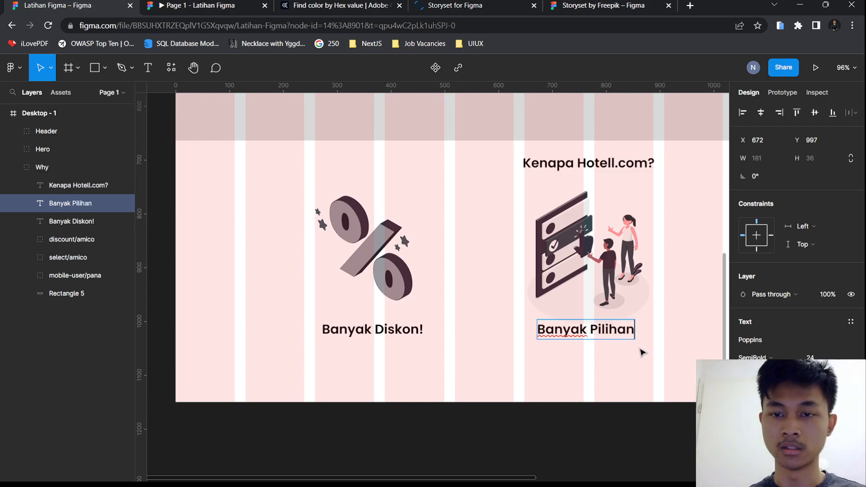
{"action": "key", "text": "Escape"}
Duplicate the "Banyak Pilihan" caption, change the copy to "Mudah Digunakan" and center it under the mobile-user/pana illustration
{"action": "scroll", "coordinate": [352, 336], "scroll_direction": "right", "scroll_amount": 5}
{"action": "scroll", "coordinate": [351, 336], "scroll_direction": "down", "scroll_amount": 1}
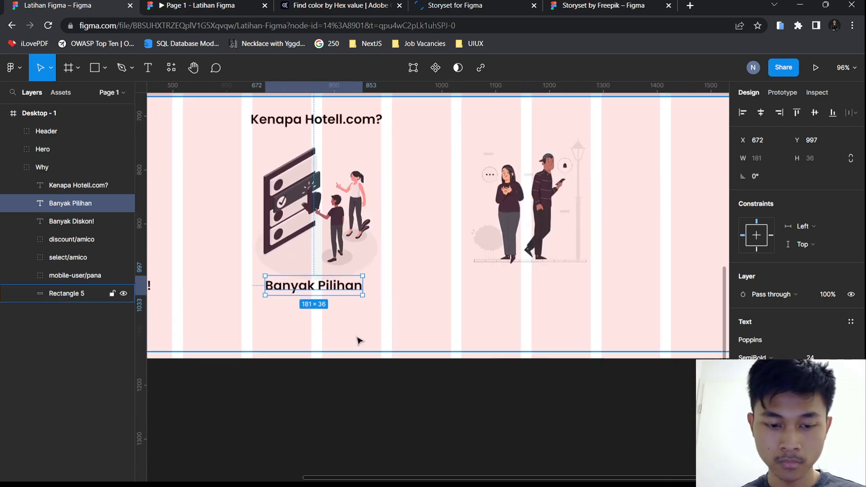
{"action": "key", "text": "ctrl+d"}
{"action": "left_click_drag", "start_coordinate": [303, 289], "coordinate": [516, 306]}
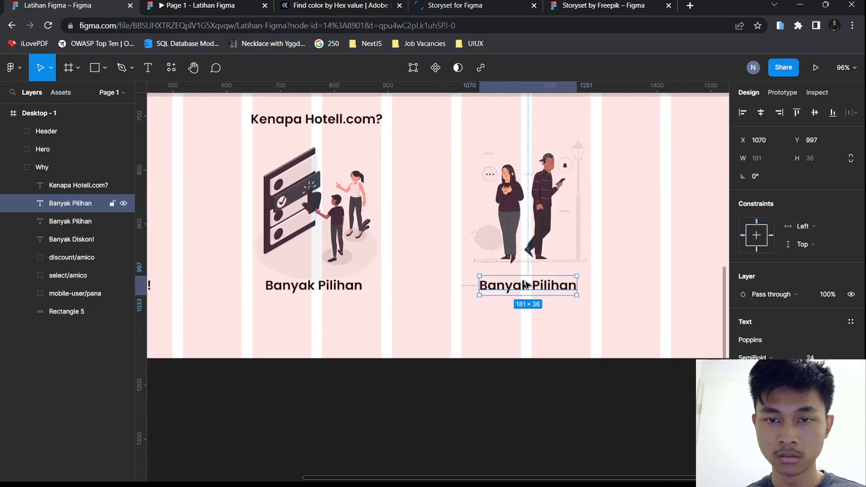
{"action": "double_click", "coordinate": [527, 285]}
{"action": "type", "text": "Mudah Digunakan"}
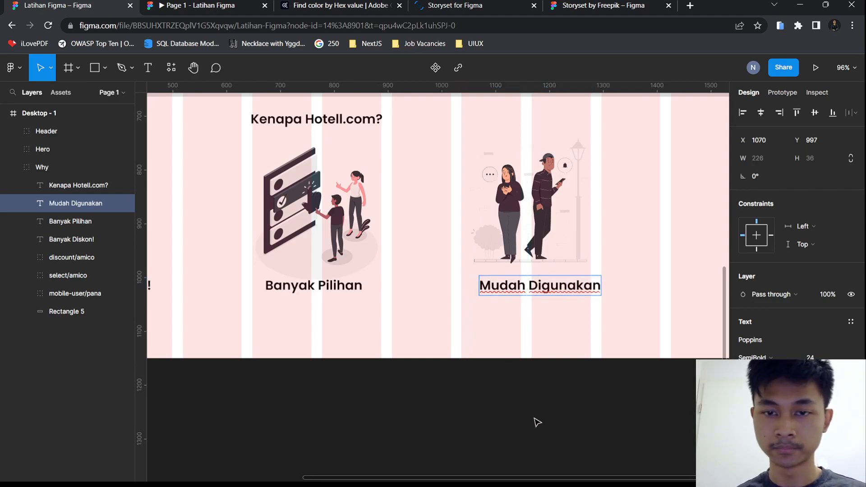
{"action": "key", "text": "Escape"}
{"action": "left_click_drag", "start_coordinate": [516, 293], "coordinate": [506, 293]}
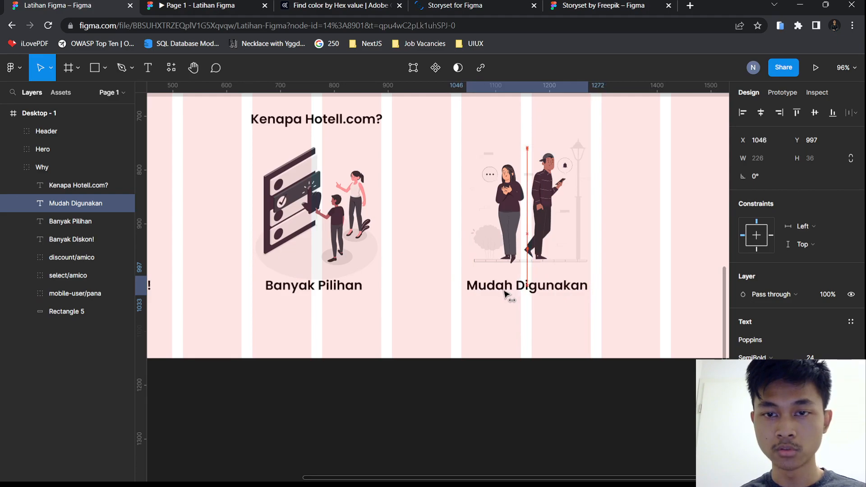
Shift the "Banyak Pilihan" caption slightly sideways to center it under the select/amico illustration
{"action": "scroll", "coordinate": [501, 295], "scroll_direction": "down", "scroll_amount": 5}
{"action": "left_click", "coordinate": [399, 302]}
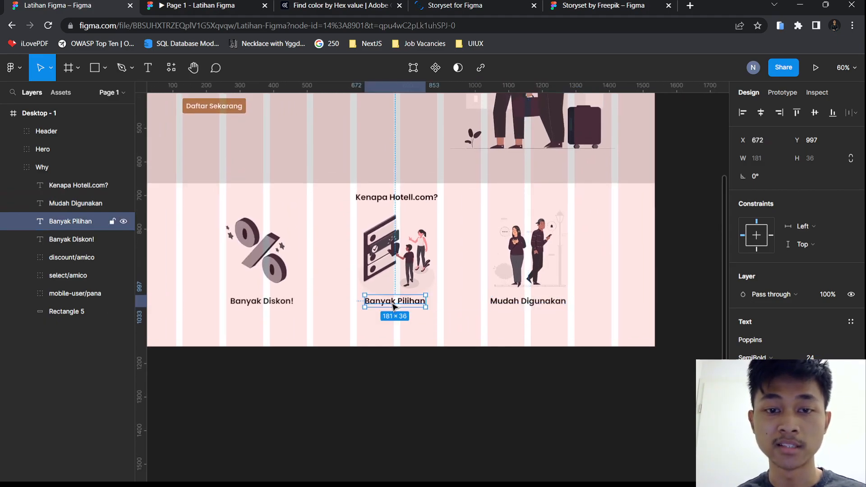
{"action": "left_click_drag", "start_coordinate": [397, 306], "coordinate": [396, 306]}
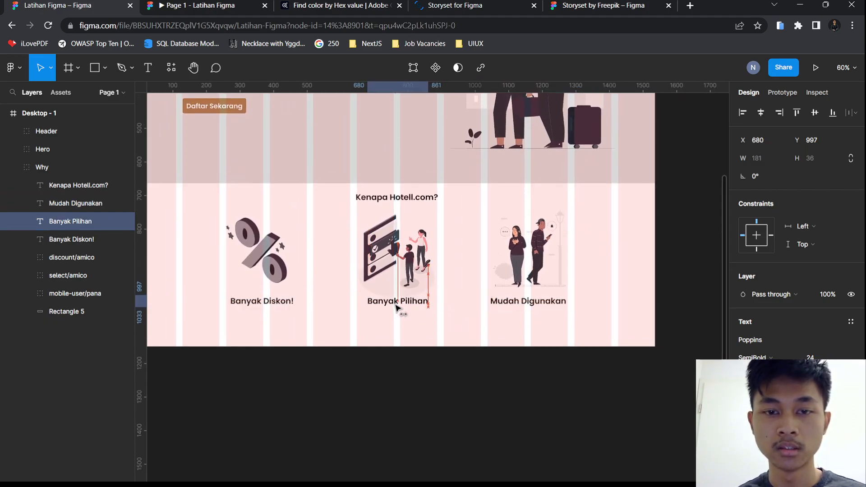
{"action": "left_click", "coordinate": [395, 431]}
Check the benefits section in the prototype preview and return to the design file
{"action": "left_click", "coordinate": [217, 6]}
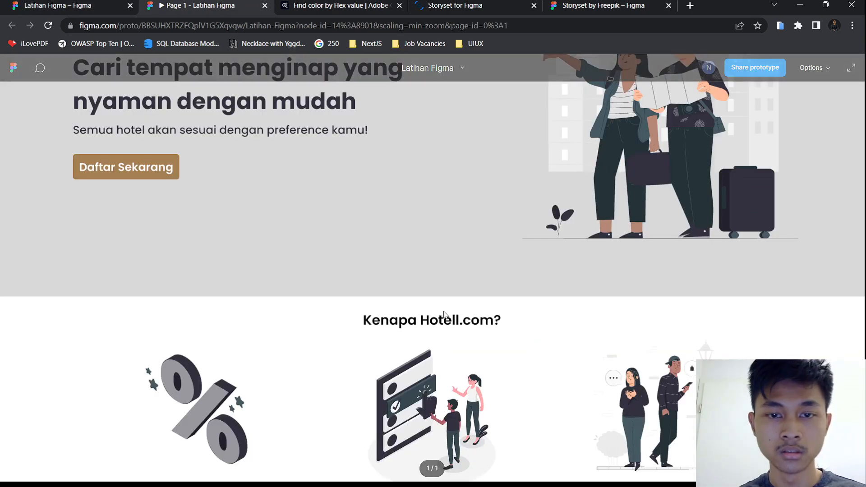
{"action": "scroll", "coordinate": [443, 309], "scroll_direction": "down", "scroll_amount": 2}
{"action": "left_click", "coordinate": [62, 6]}
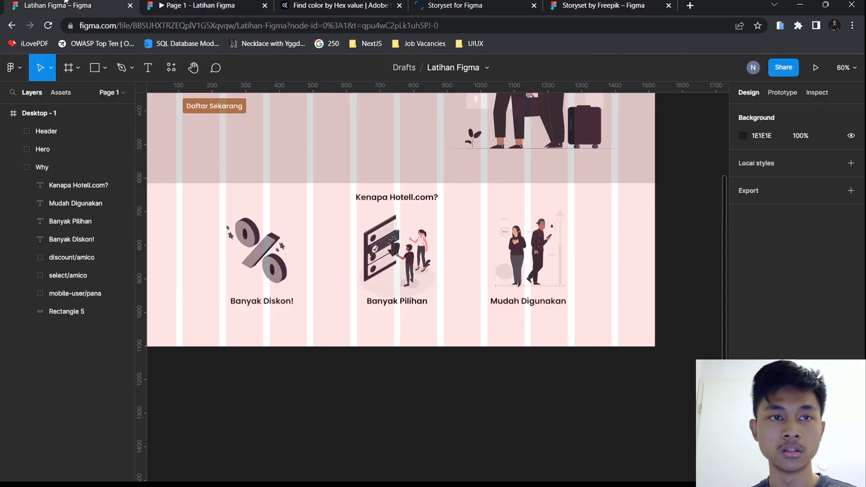
Move the three benefit captions together further down below their illustrations
{"action": "left_click", "coordinate": [266, 305]}
{"action": "left_click", "coordinate": [397, 301], "text": "shift"}
{"action": "left_click", "coordinate": [523, 305], "text": "shift"}
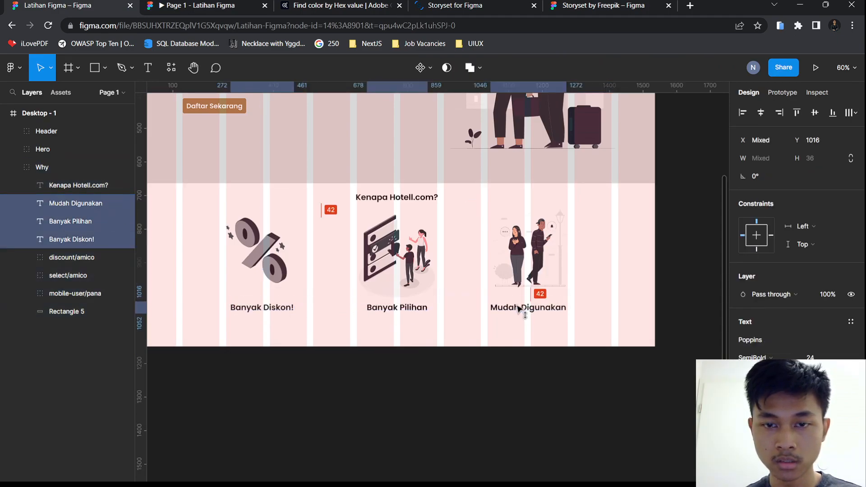